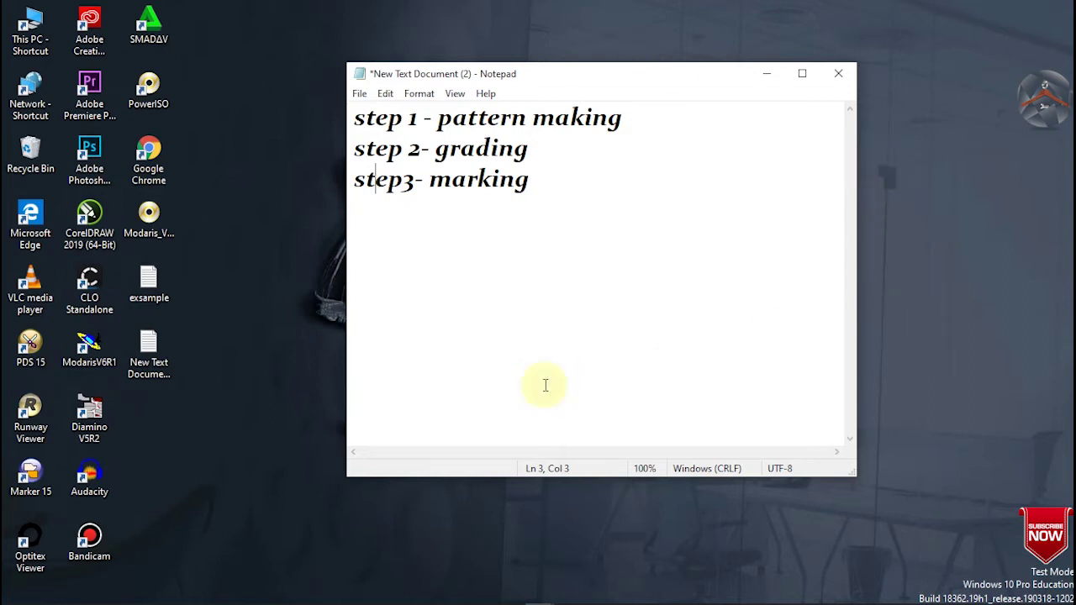
Step: Switch from the notes to File Explorer and open the pictures folder on the F: drive
click(766, 74)
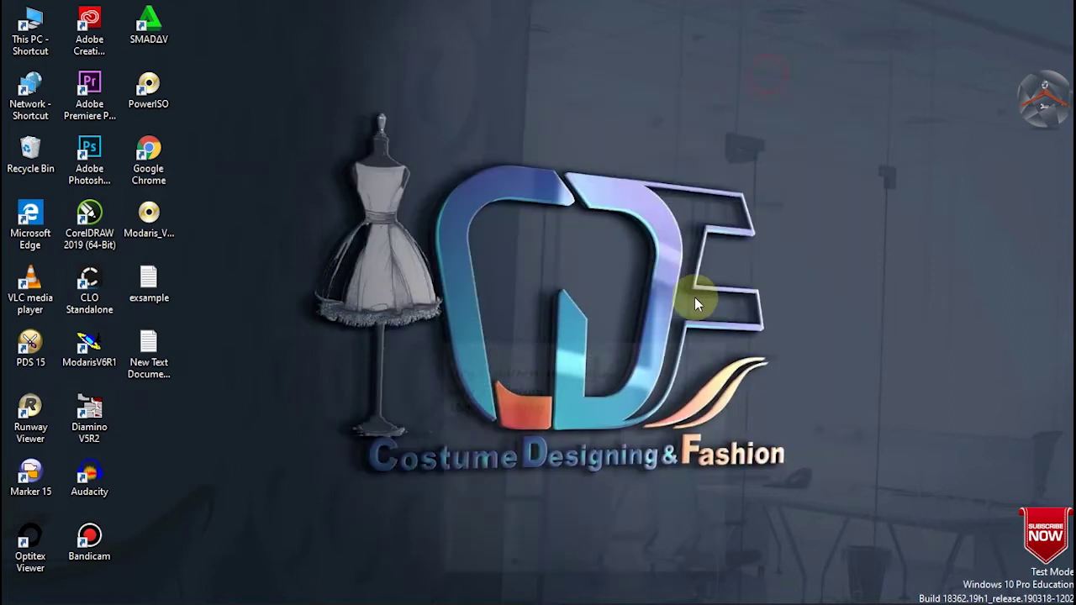
mouse_move(547, 595)
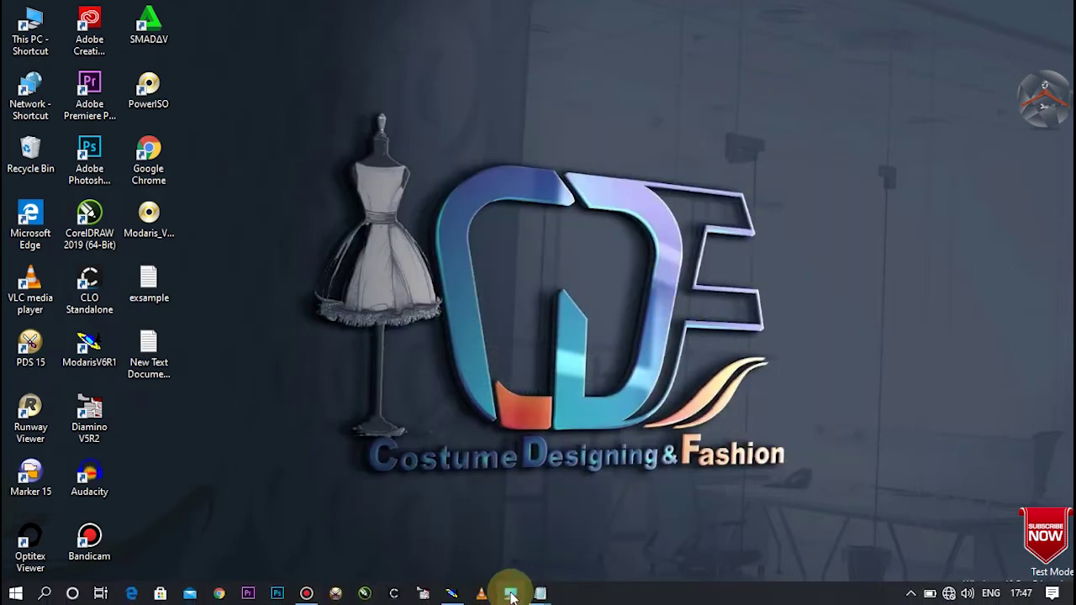
click(510, 594)
click(538, 179)
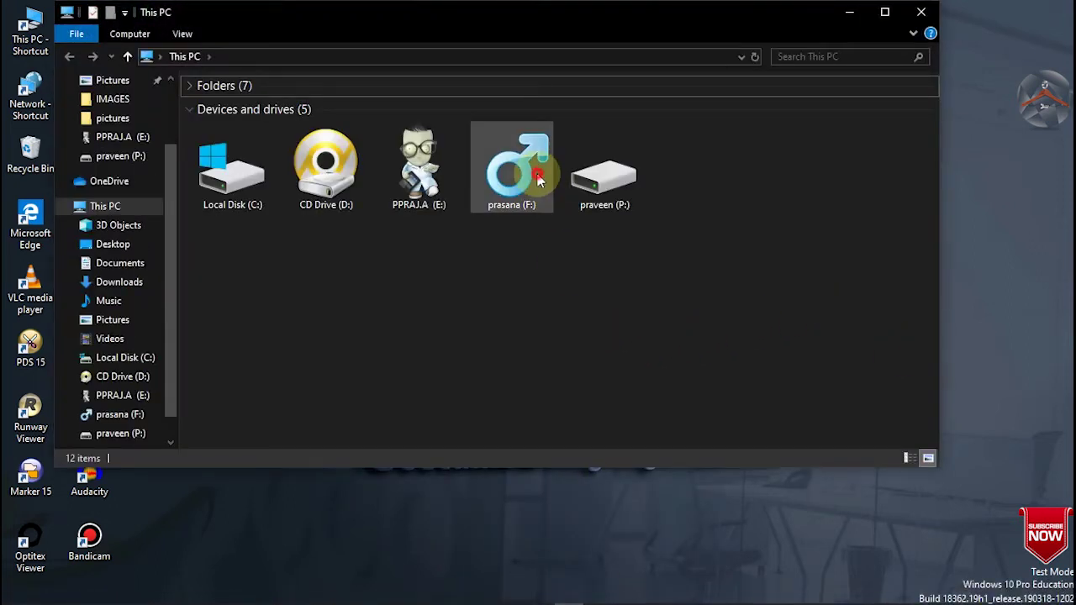
double_click(538, 178)
scroll(454, 252, down, 1)
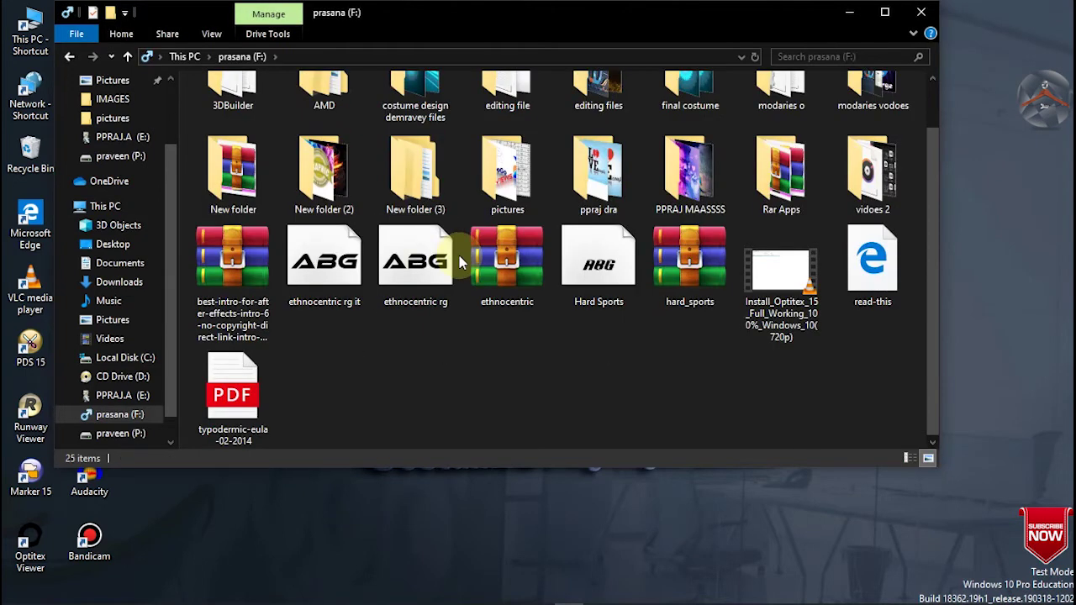
click(526, 178)
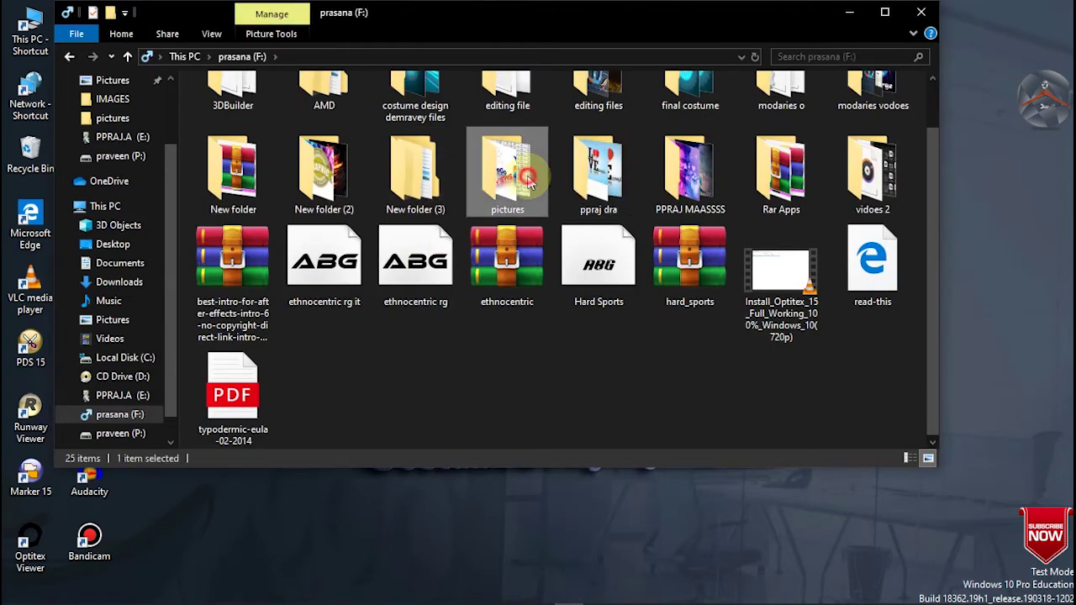
double_click(528, 179)
Step: View the size chart image "mesurement 01", closing the folder window and minimizing the image when done
scroll(435, 235, down, 5)
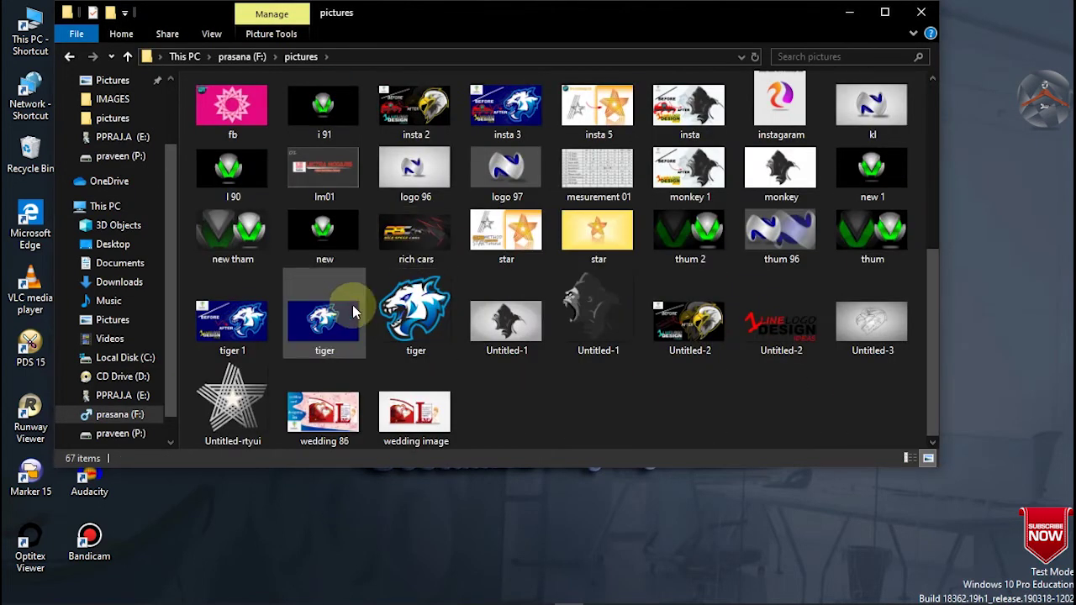
click(599, 179)
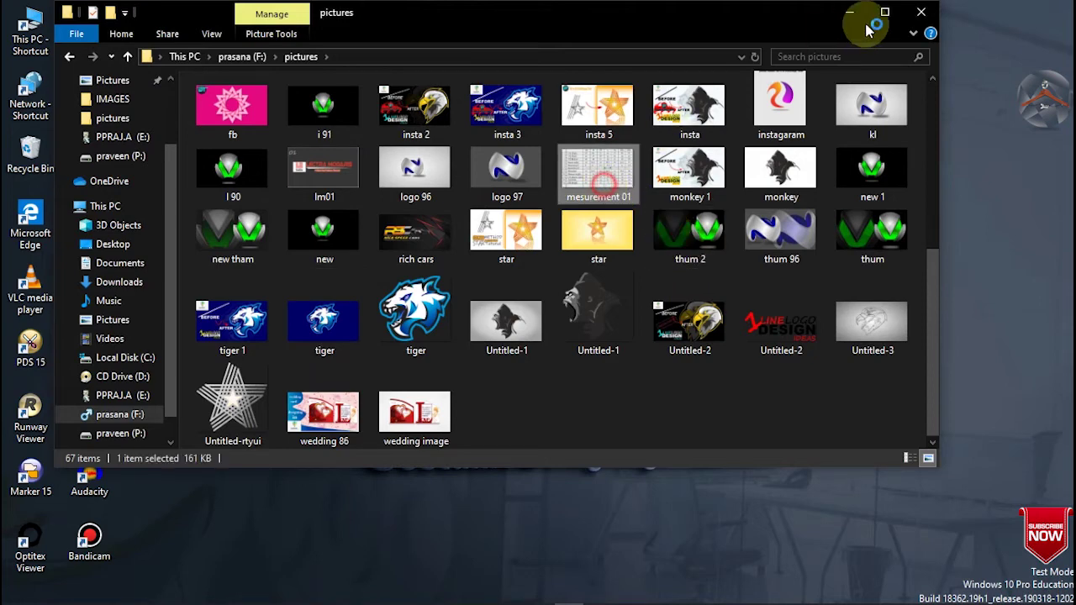
click(920, 12)
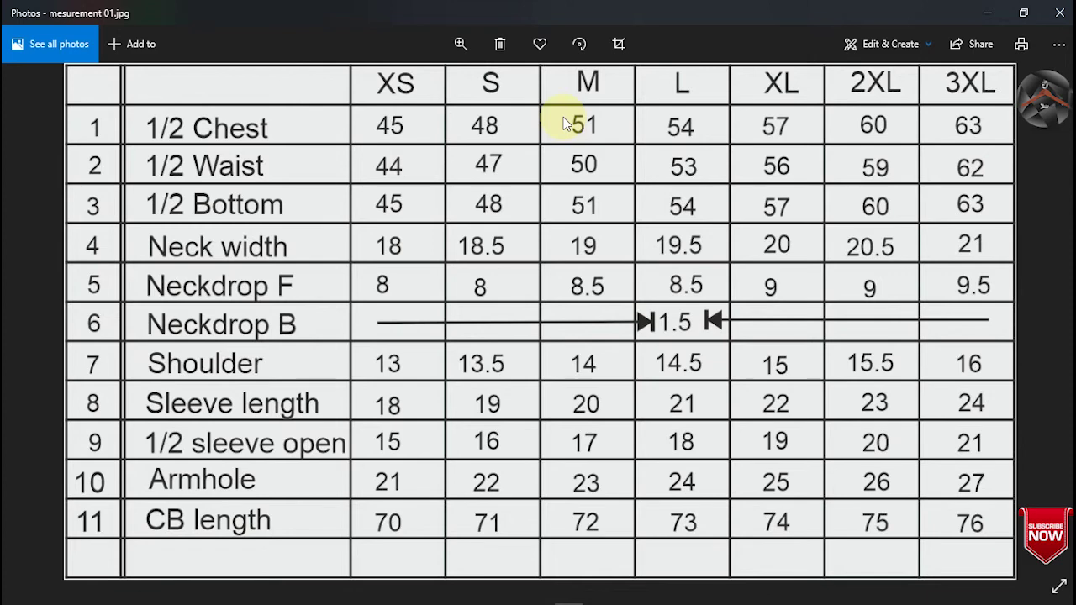
click(988, 12)
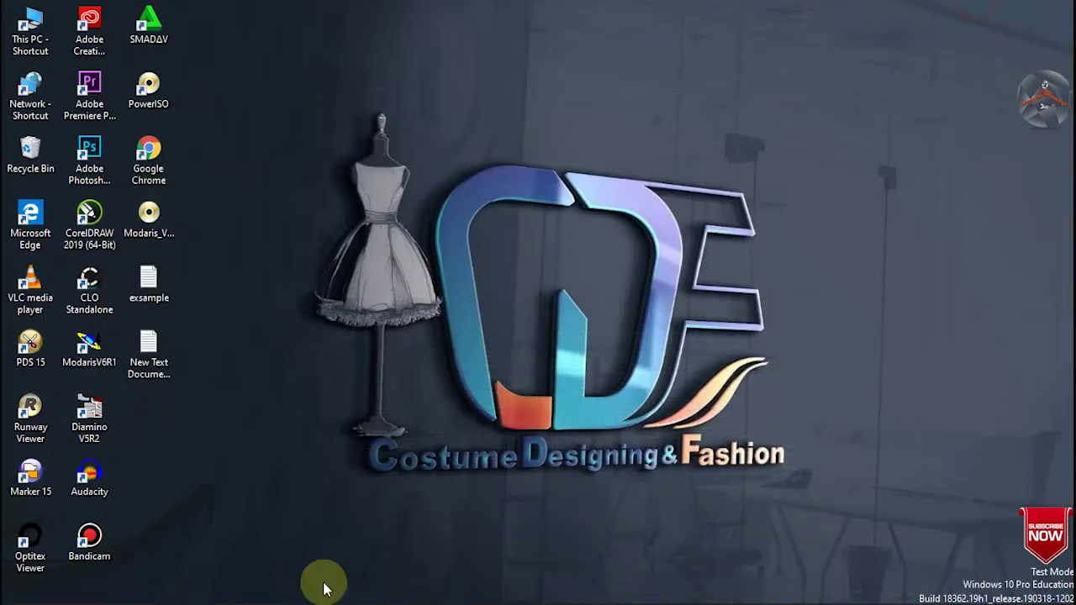
Step: Switch to ModarisV6R1 and create a new model named T SHIRT
mouse_move(413, 593)
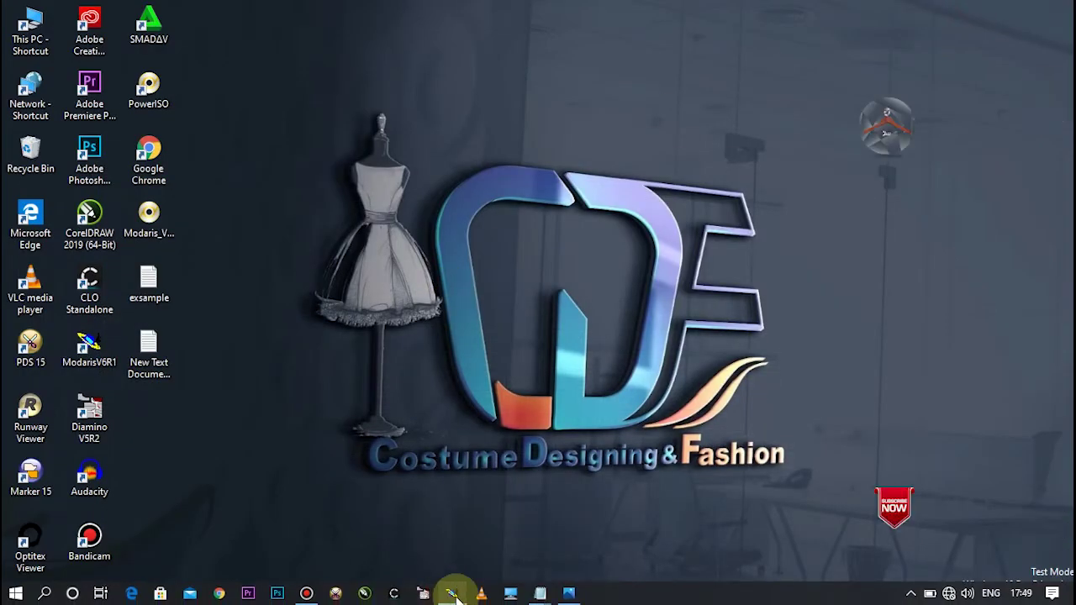
click(453, 594)
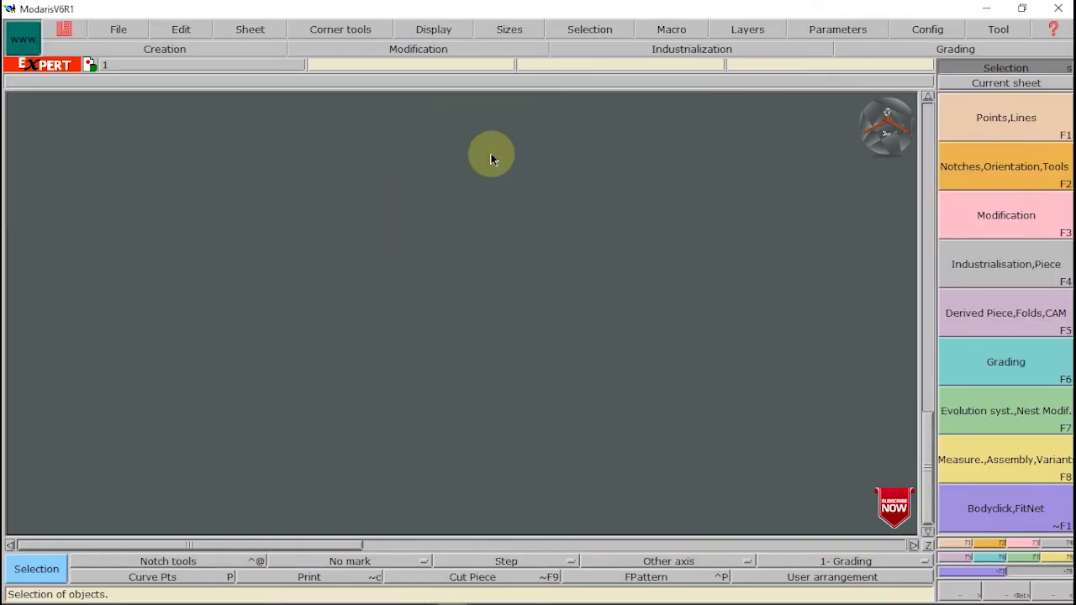
click(116, 31)
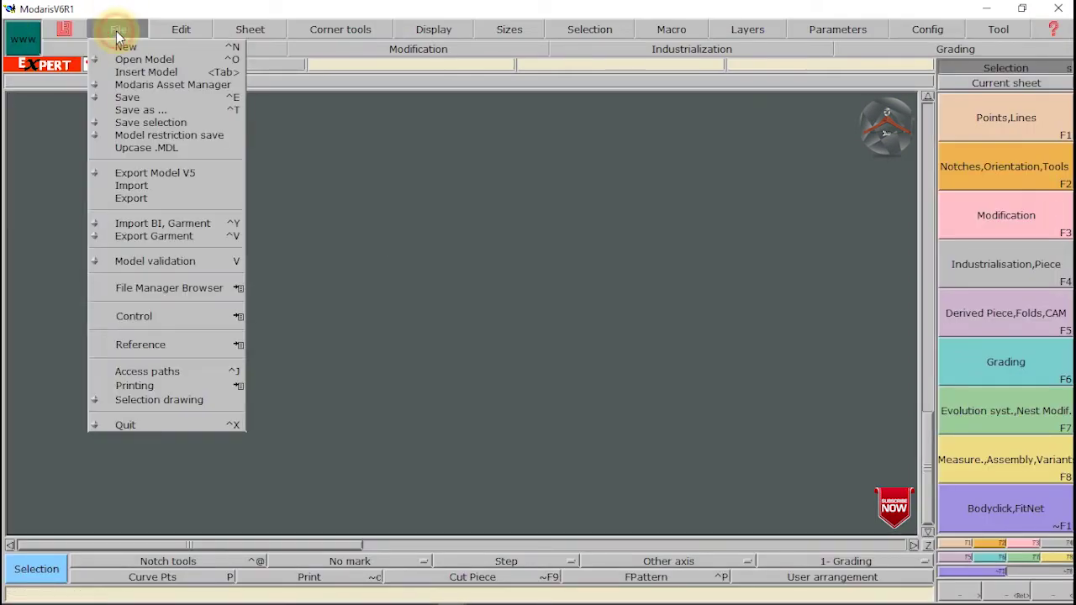
click(126, 46)
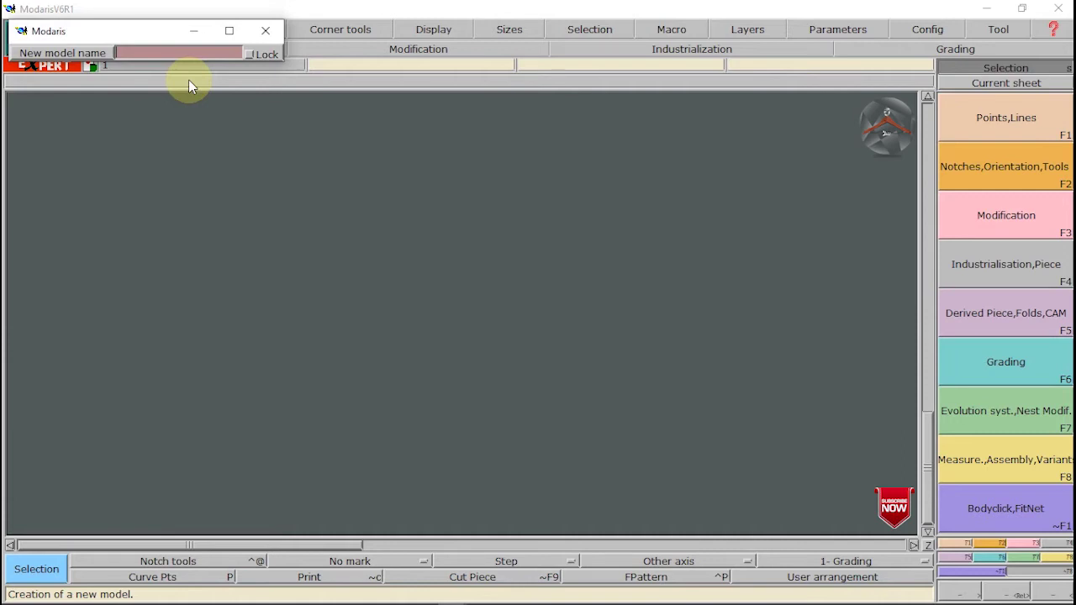
text(T SHIRT)
key(Return)
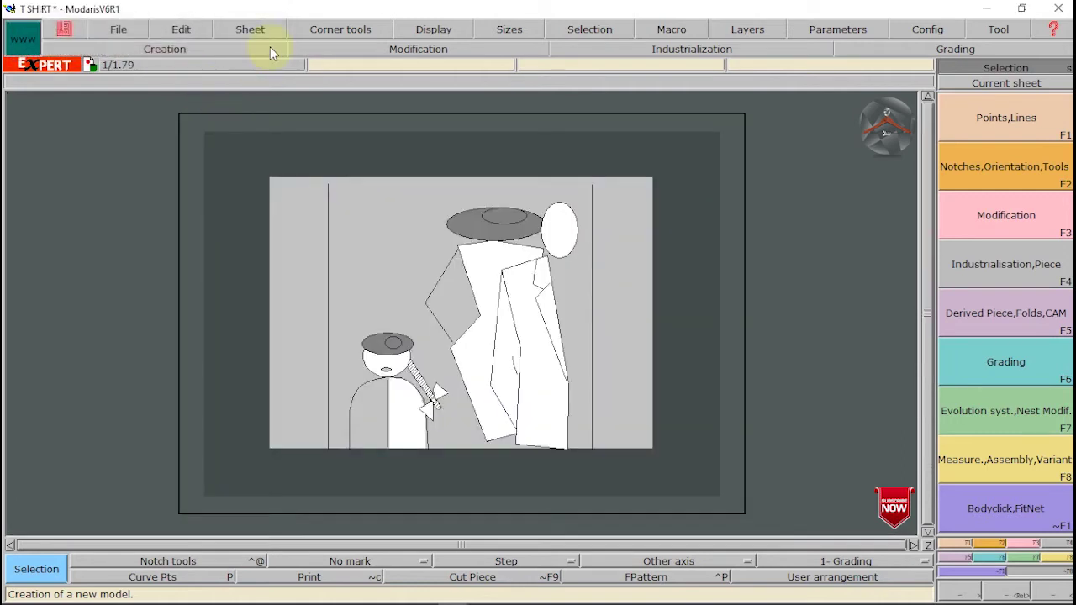
Step: Turn on the display of Sizes and the Title block for the T SHIRT model sheet
click(441, 31)
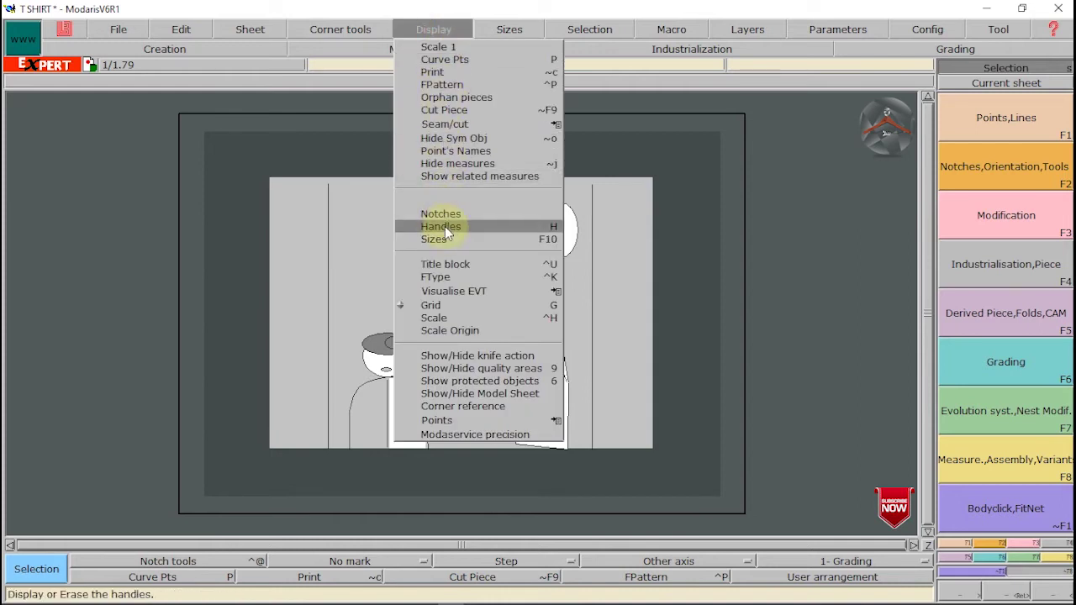
click(446, 240)
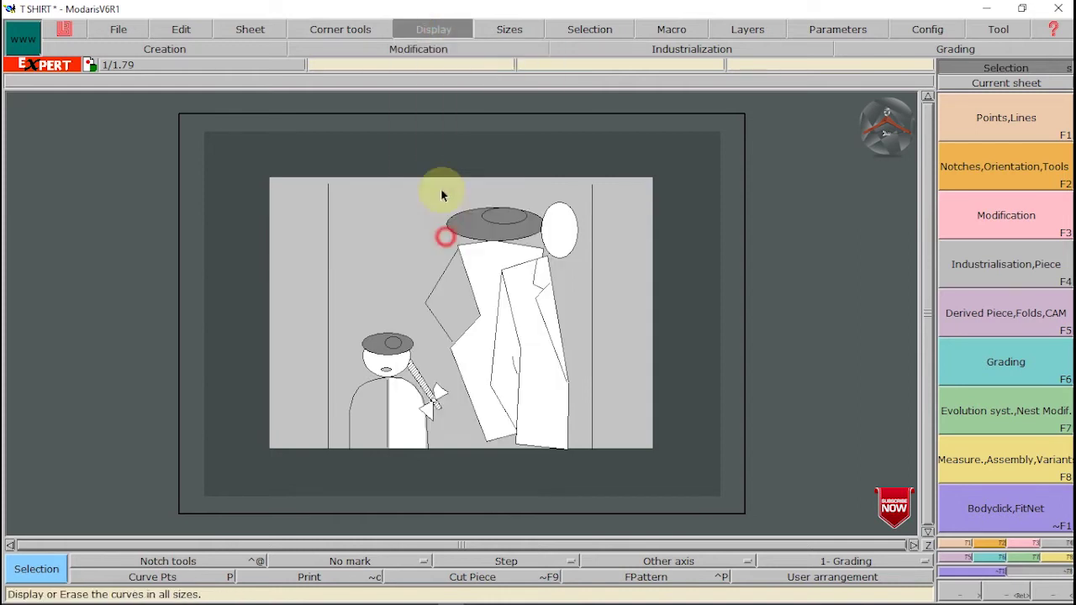
click(423, 31)
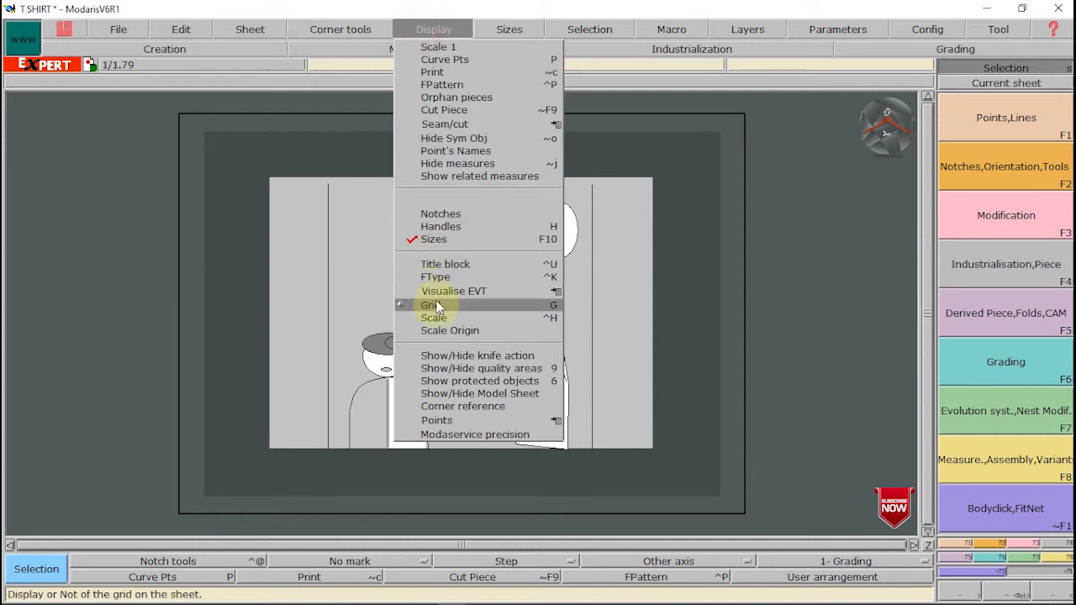
click(437, 266)
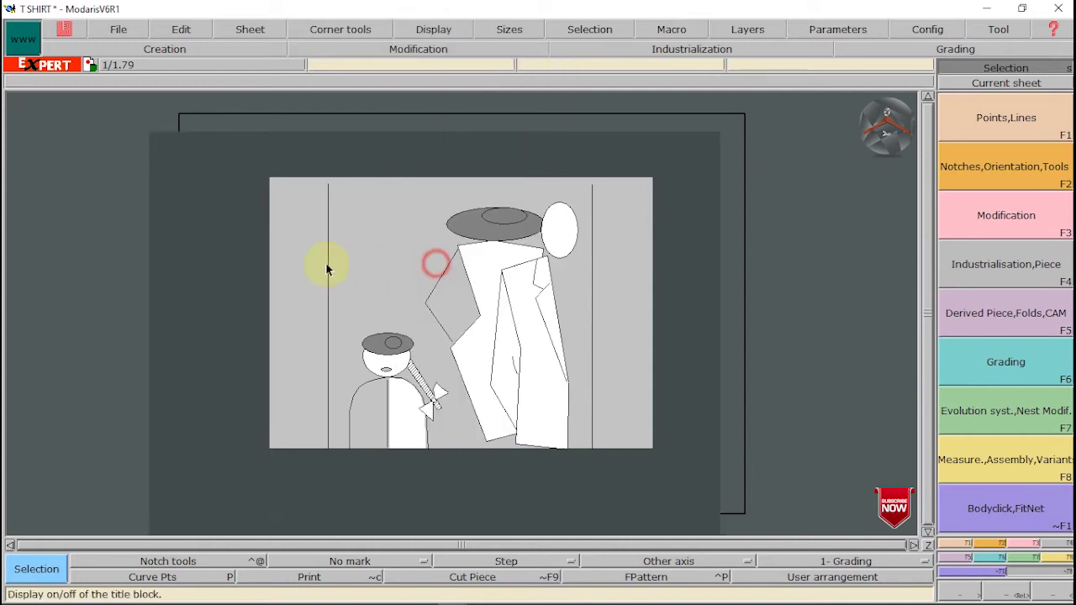
click(237, 229)
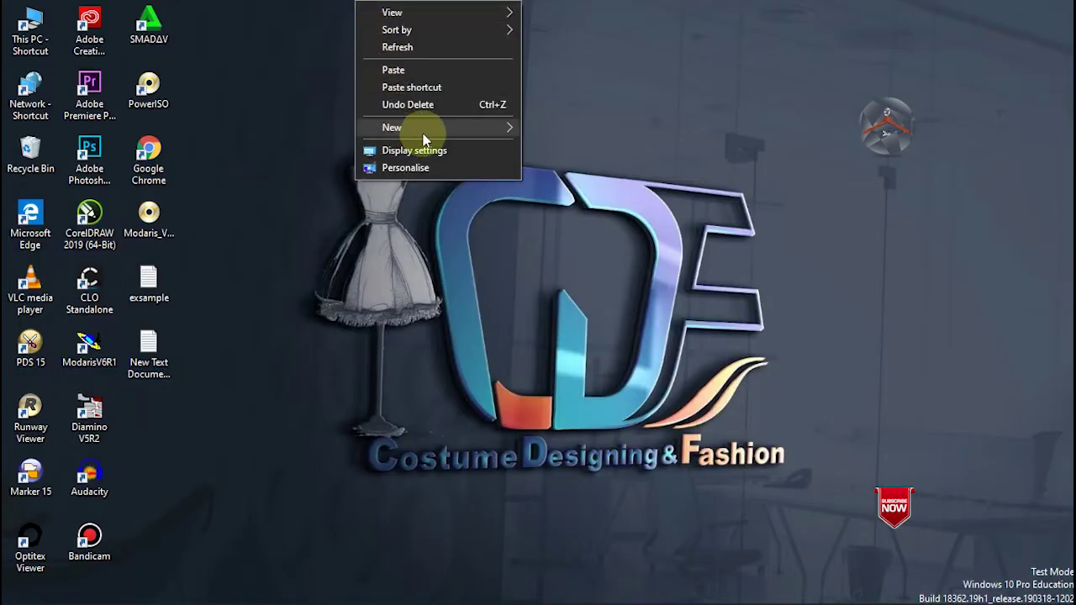
Step: Create a new text document on the desktop and open it in Notepad
click(394, 125)
click(572, 221)
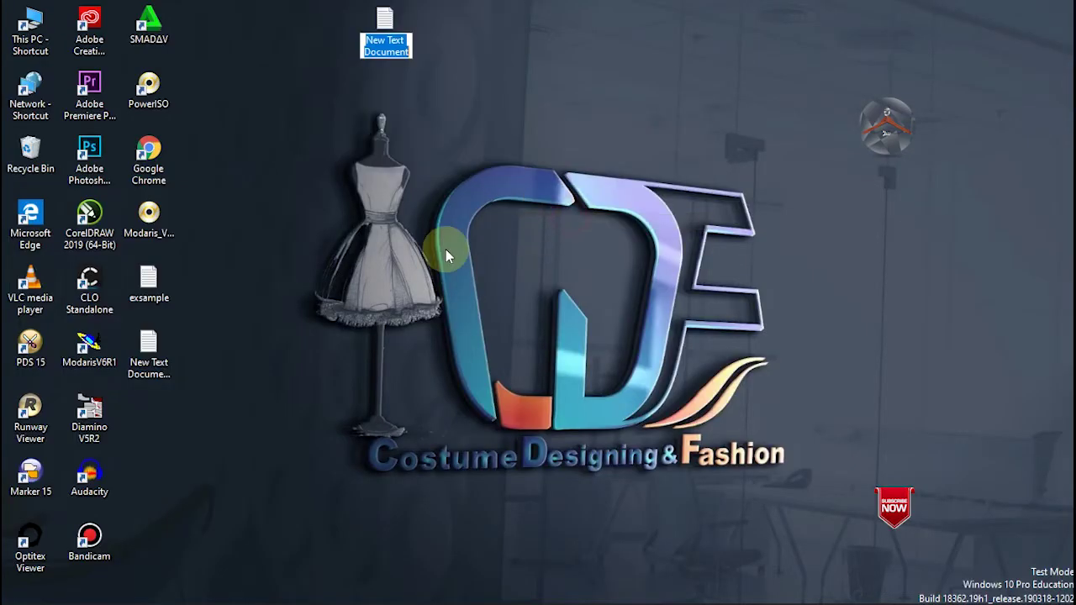
click(401, 32)
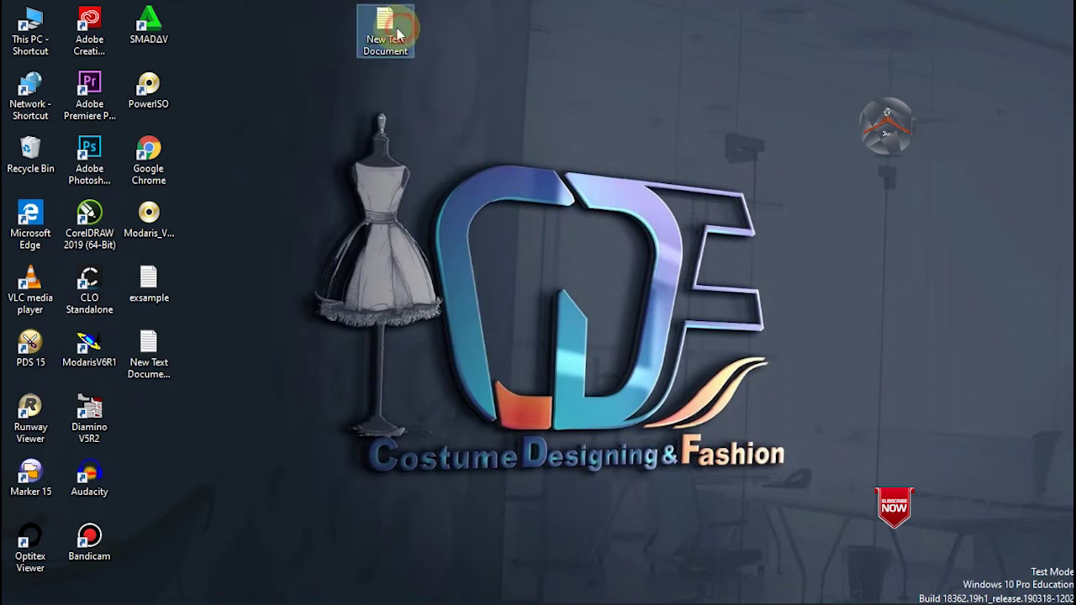
double_click(383, 30)
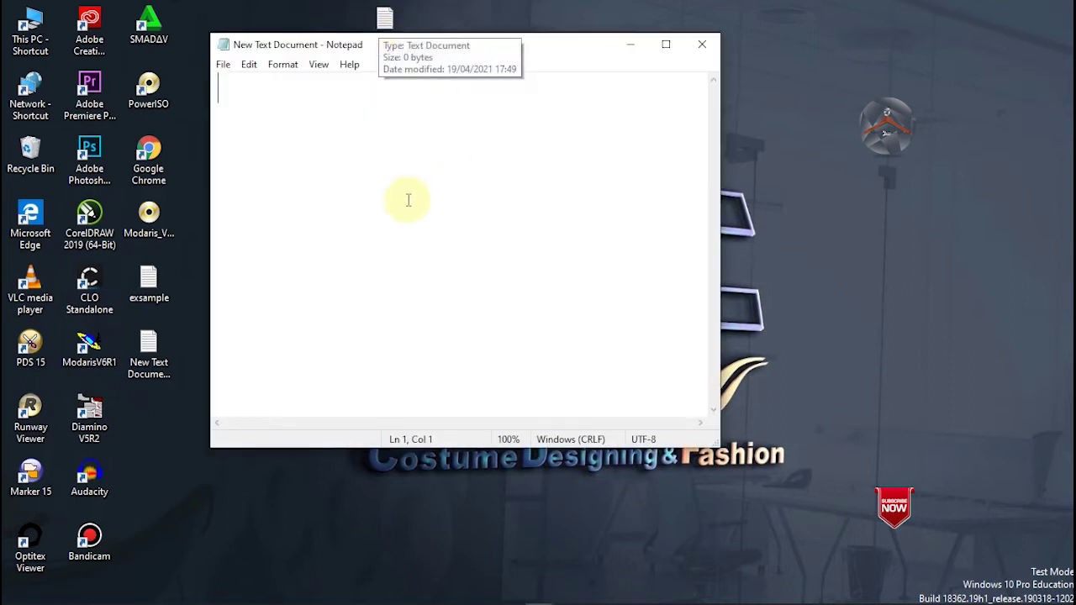
Step: Write the alpha size list in the document, one entry per line: alpha, xs, s, m, l, xl, 2xl, 3xl
click(332, 163)
text(alpha )
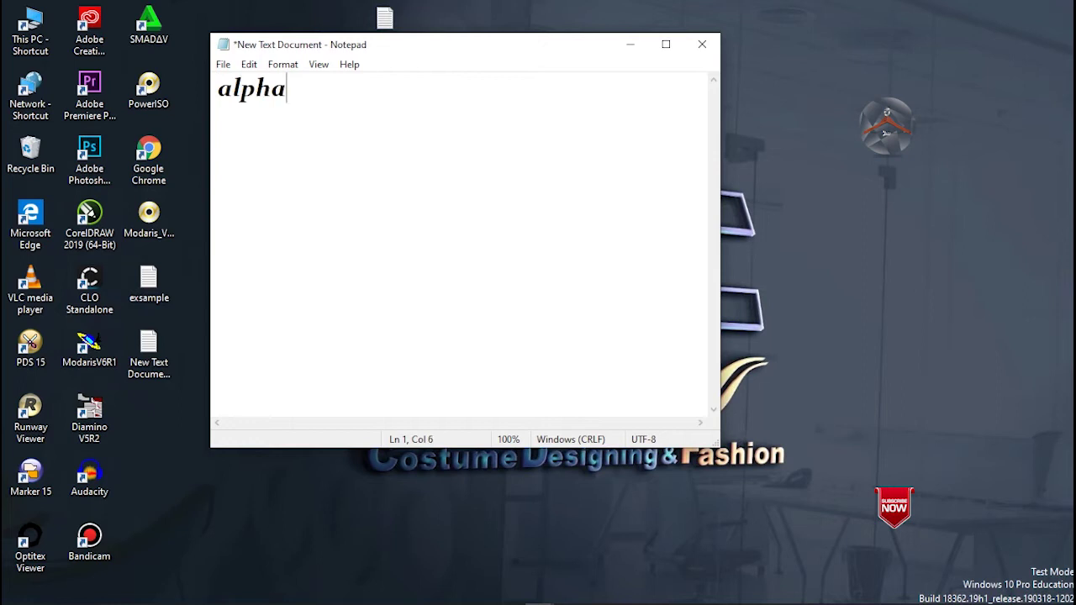
text(xs s)
key(BackSpace)
key(Return)
text(s)
key(Return)
text(l)
key(Return)
key(BackSpace)
key(BackSpace)
key(BackSpace)
text(m)
key(Return)
text(l)
key(Return)
text(xl)
key(Return)
text(2xl)
key(Return)
text(3xl)
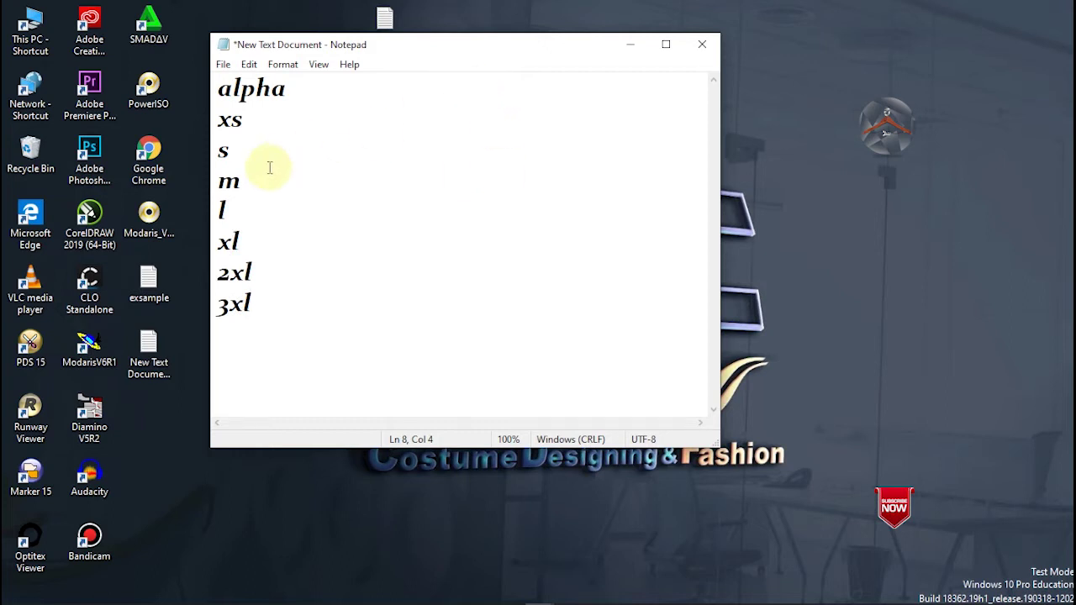
Step: Mark size l as the base size by putting an asterisk in front of it
click(224, 209)
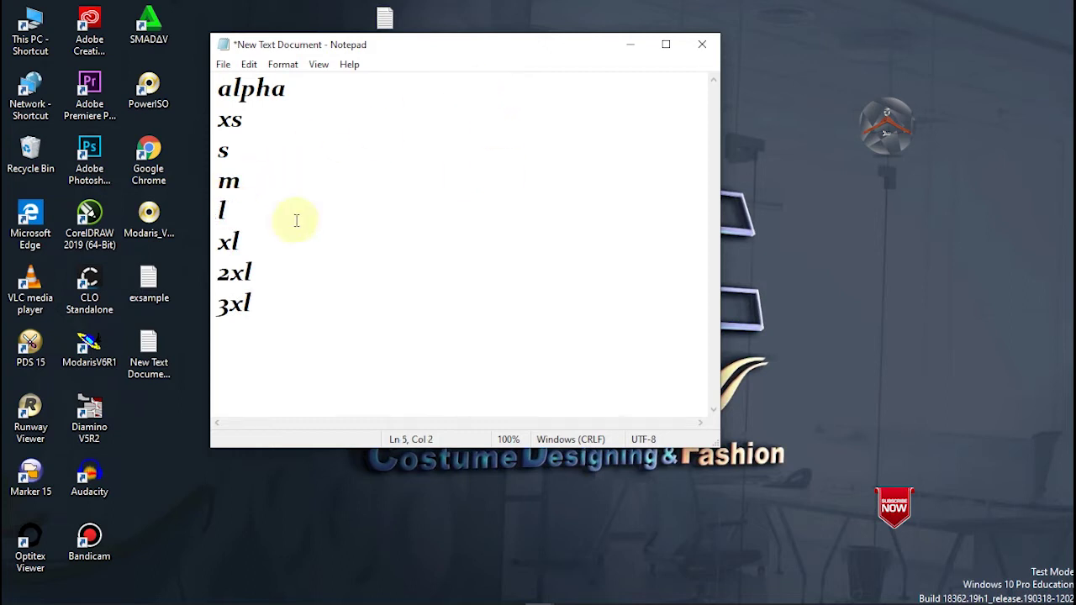
click(216, 209)
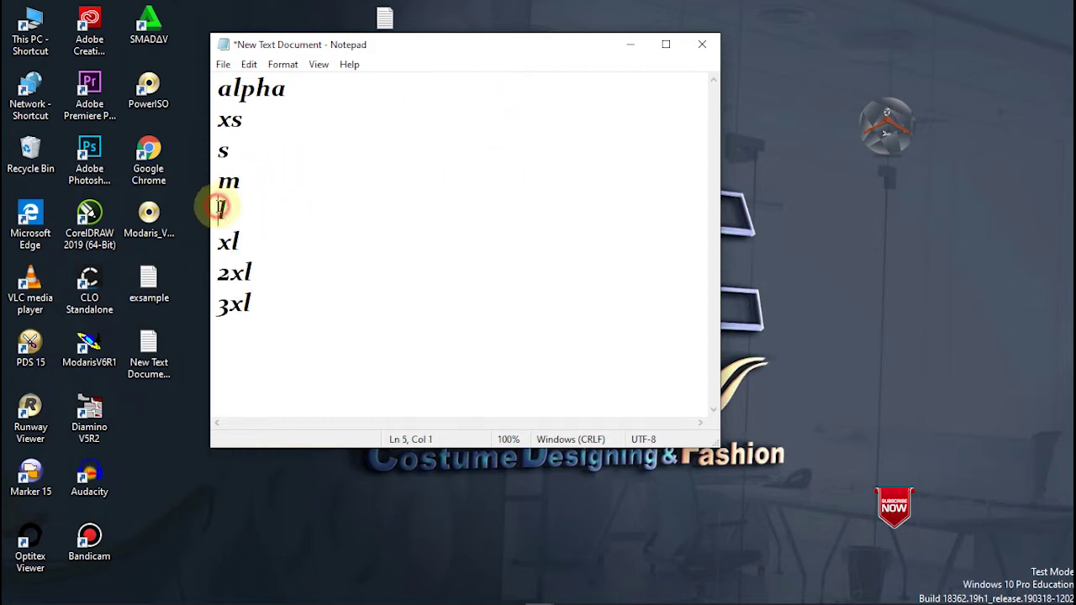
text(*)
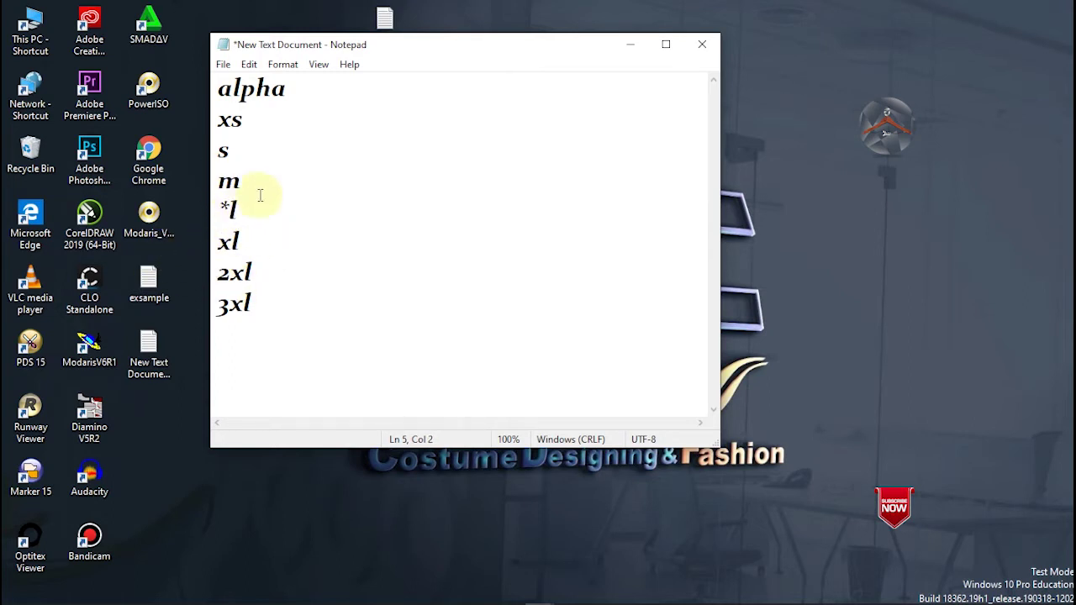
Step: Save the size list document and close it
click(223, 66)
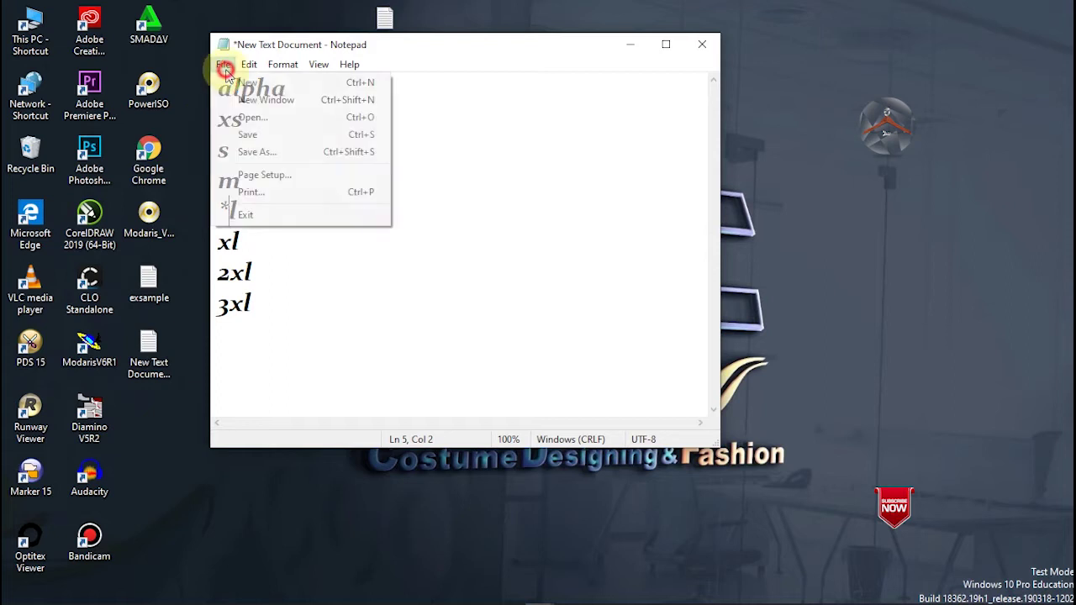
click(247, 133)
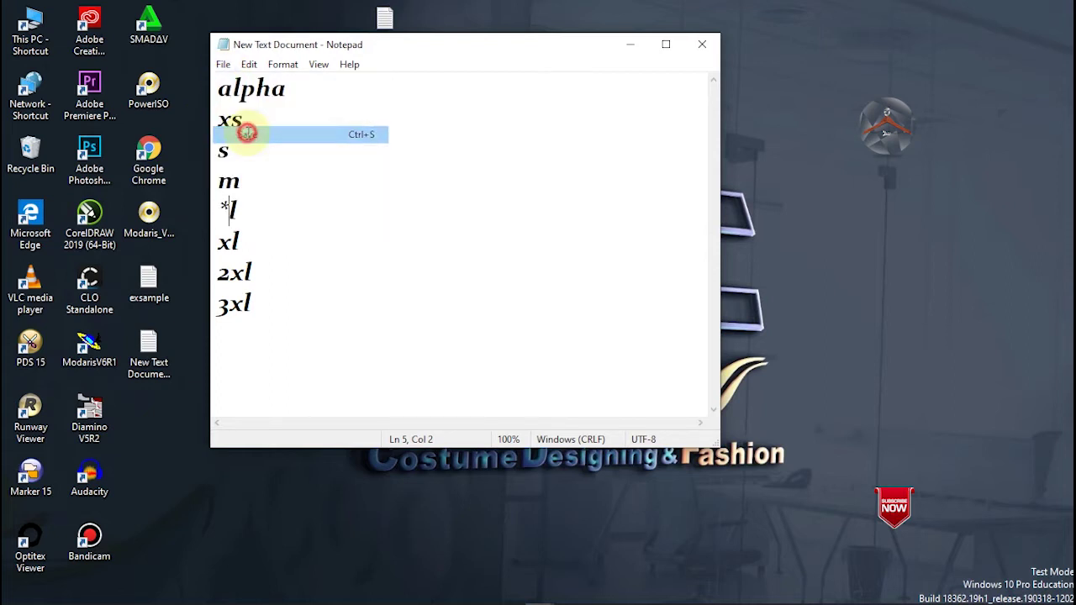
click(710, 44)
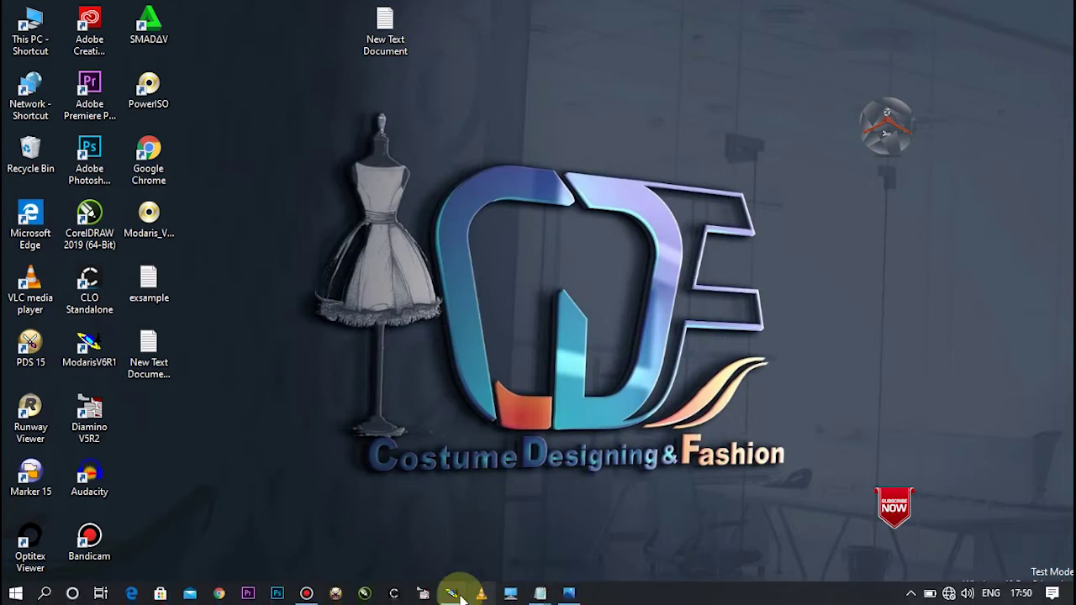
Step: Switch to Modaris and import the size list from the desktop file New Text Document into the T SHIRT model
click(455, 593)
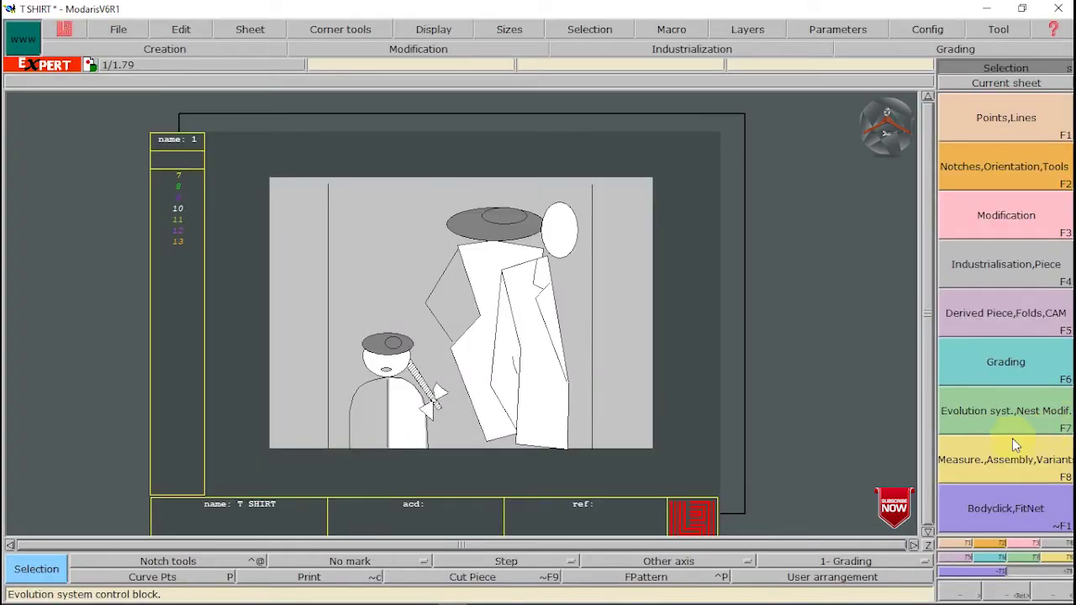
click(997, 550)
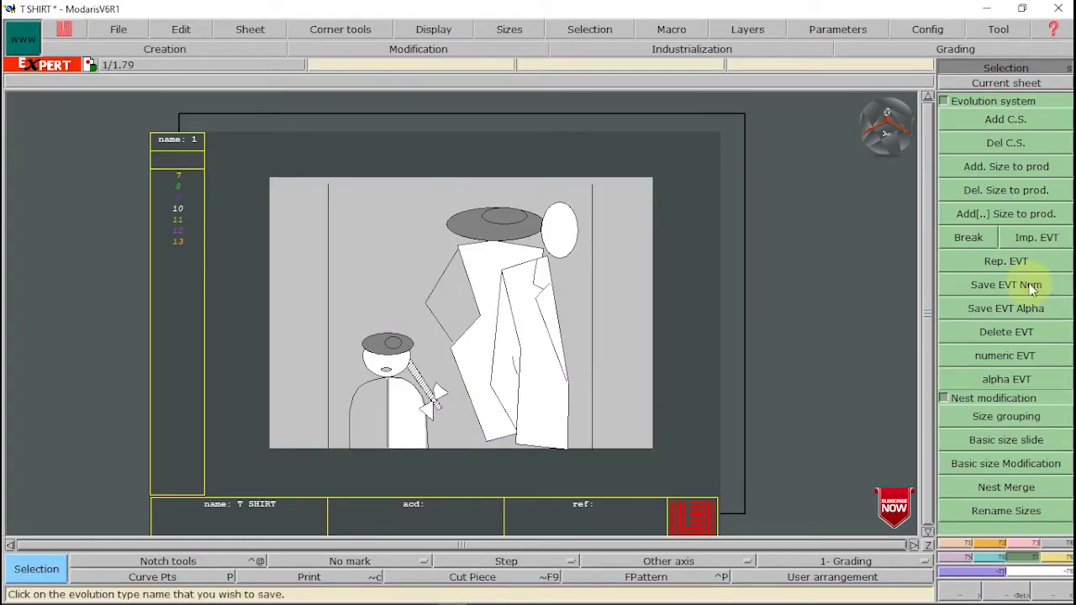
click(1039, 237)
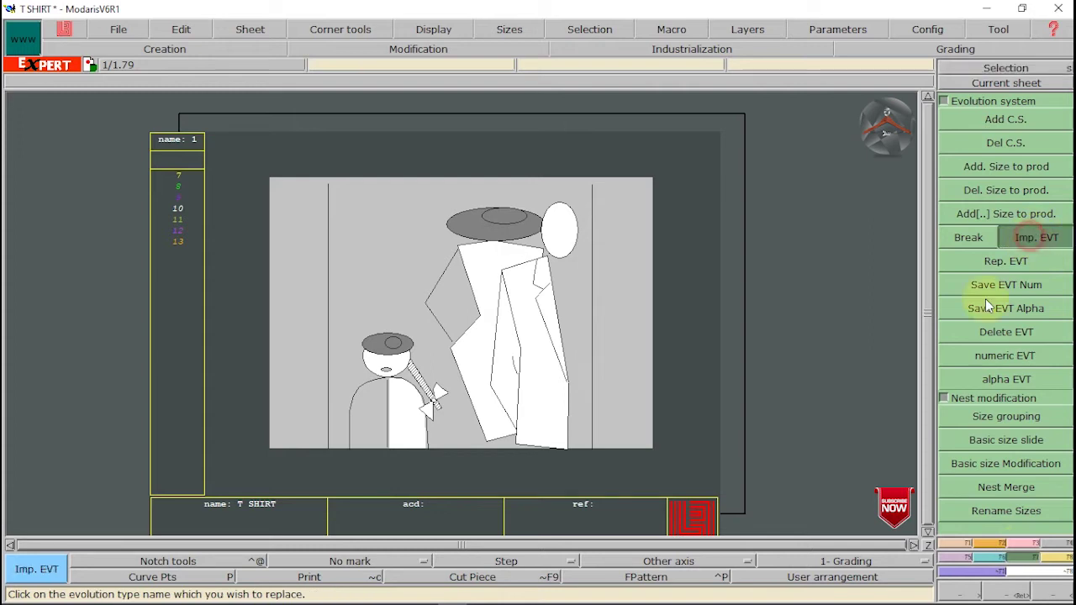
click(360, 210)
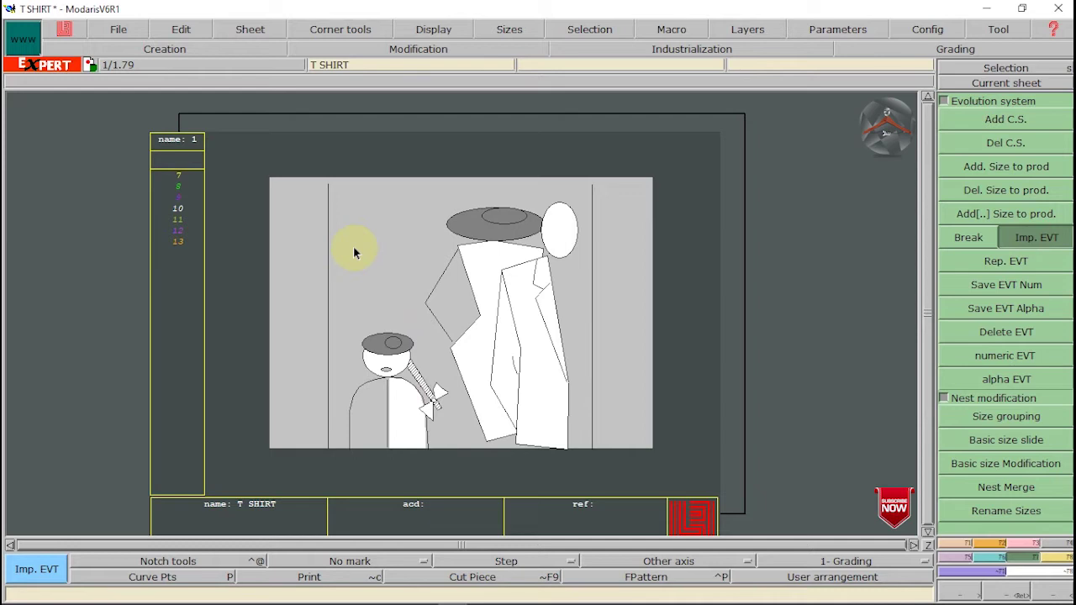
click(331, 244)
click(388, 272)
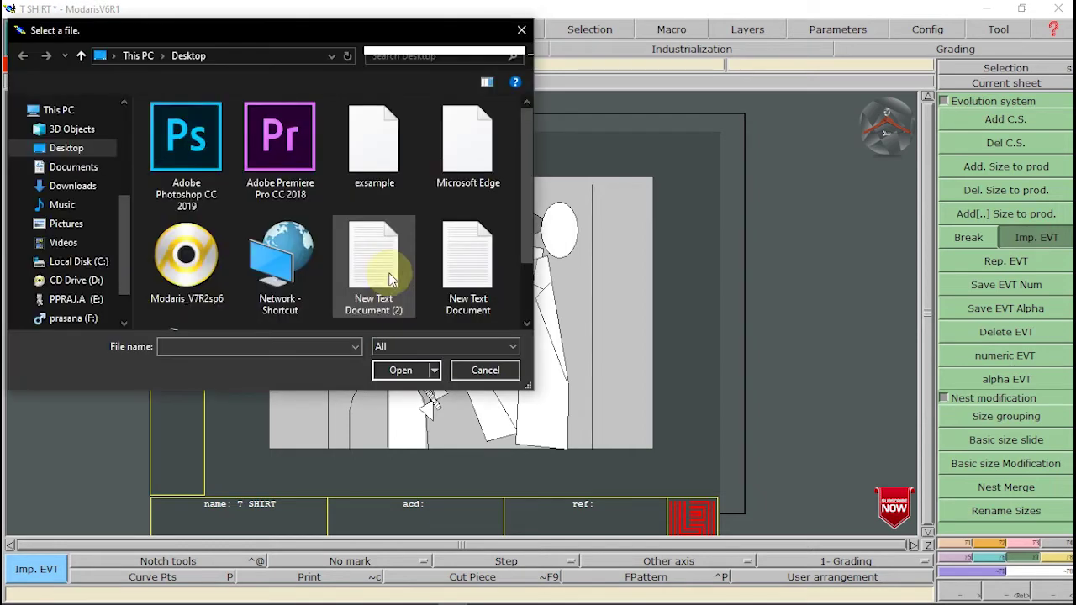
click(471, 283)
click(401, 371)
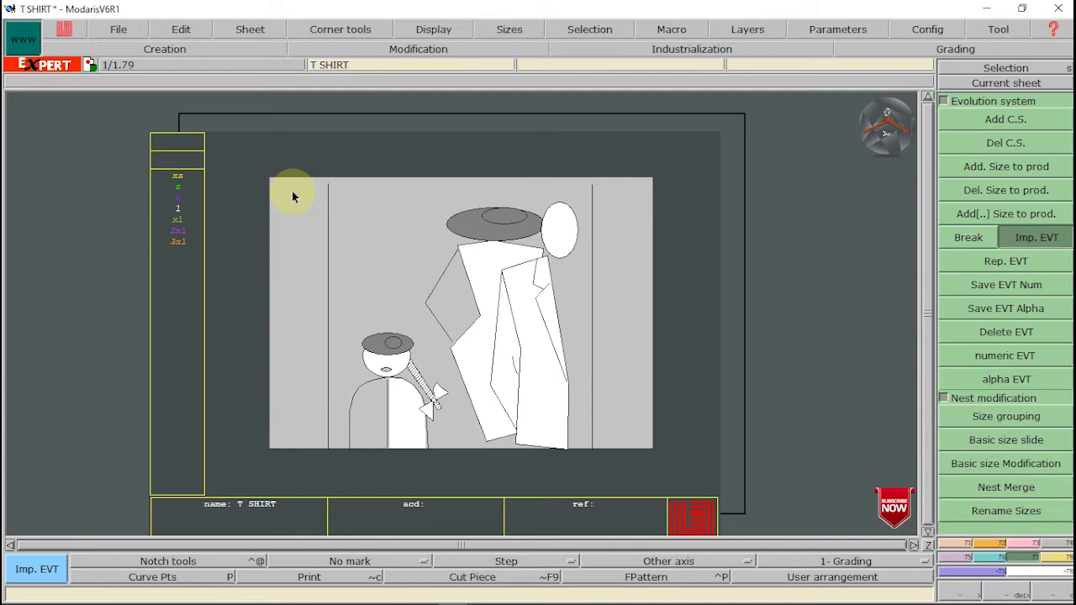
Step: Create a new sheet in the T SHIRT model
click(250, 29)
click(267, 44)
click(379, 227)
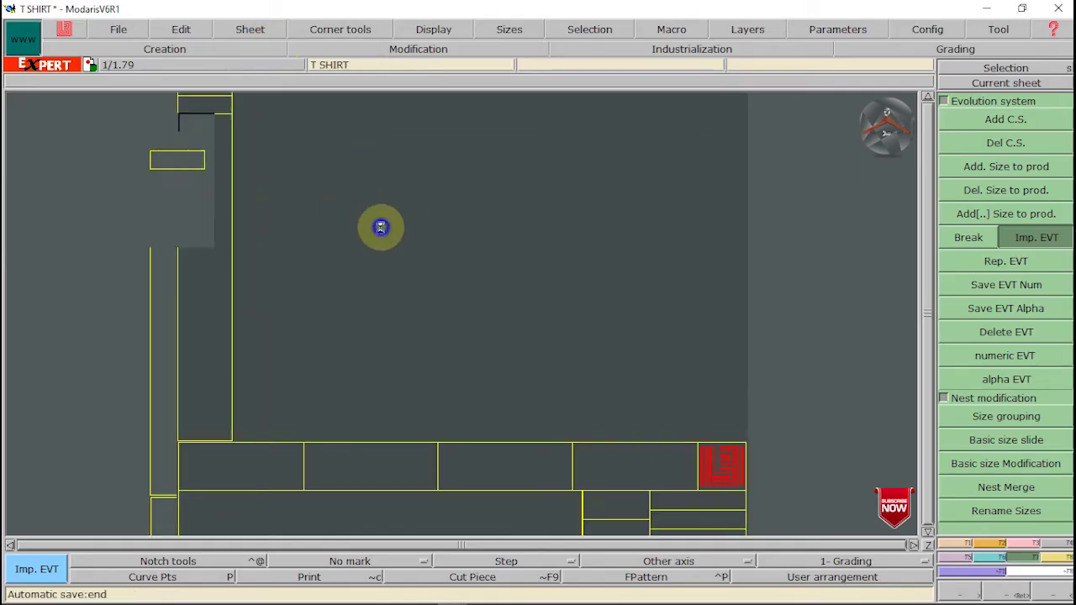
Step: Consult the measurement chart in Photos and draw a rectangle 27 cm wide and 73 cm high on the new sheet
click(989, 542)
click(1001, 454)
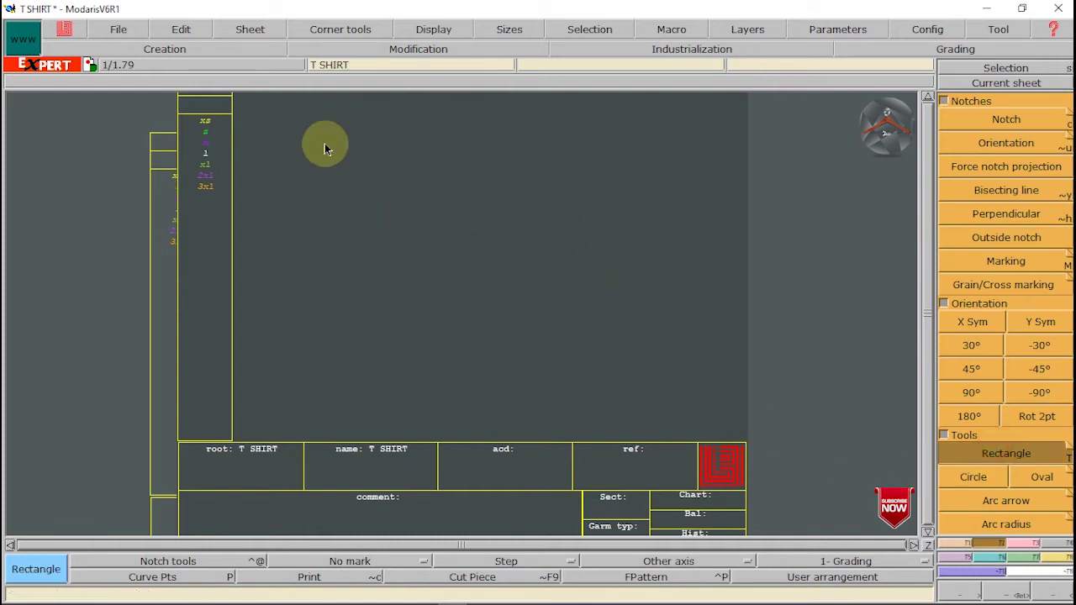
mouse_move(493, 603)
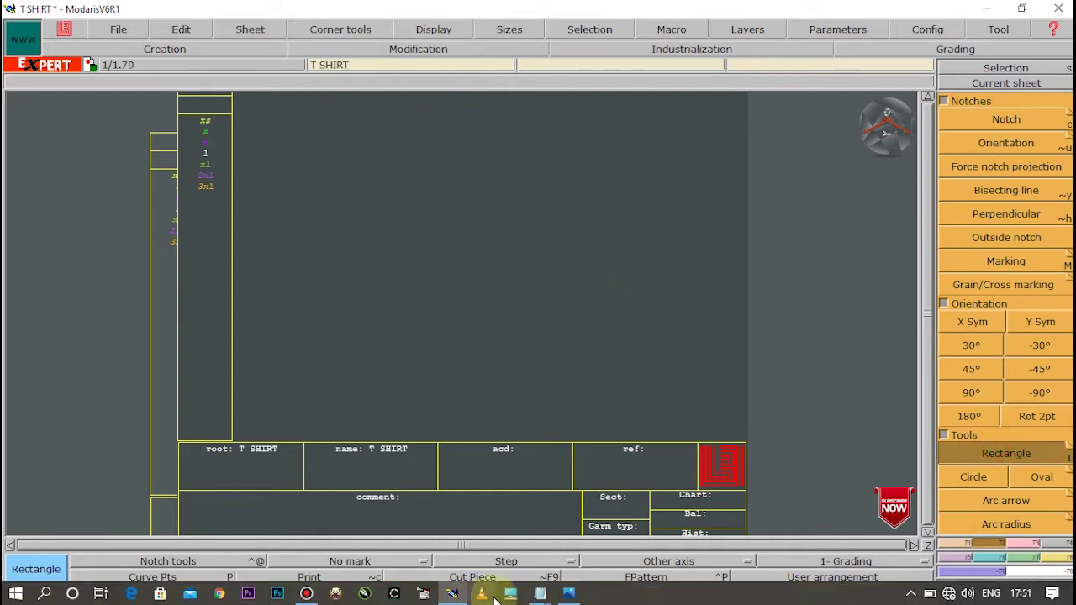
click(568, 594)
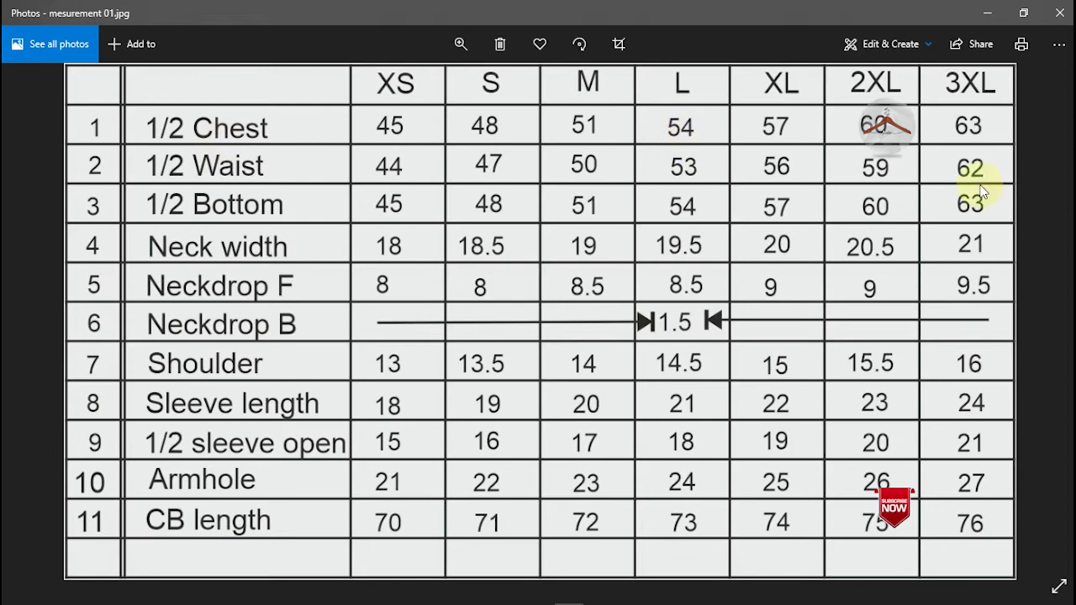
click(989, 17)
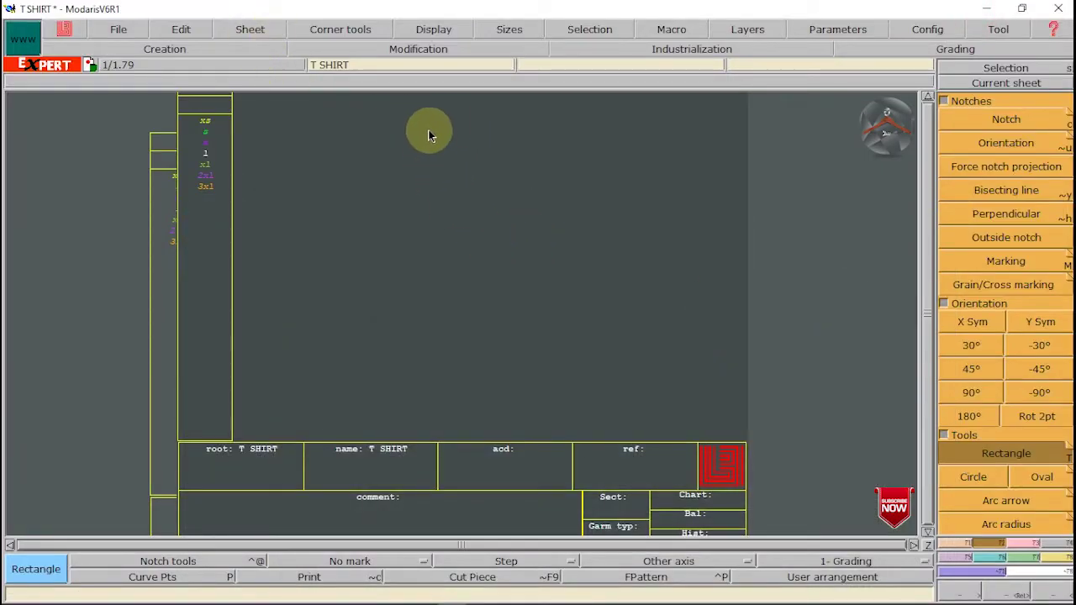
drag(423, 117, 469, 211)
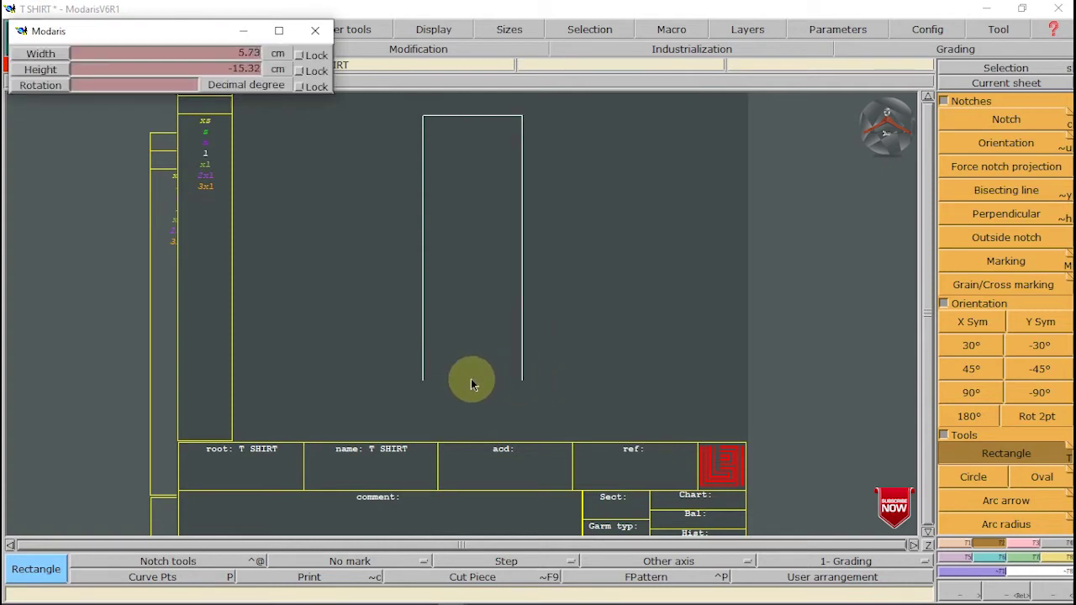
click(157, 67)
text(73)
click(156, 52)
text(27)
key(Return)
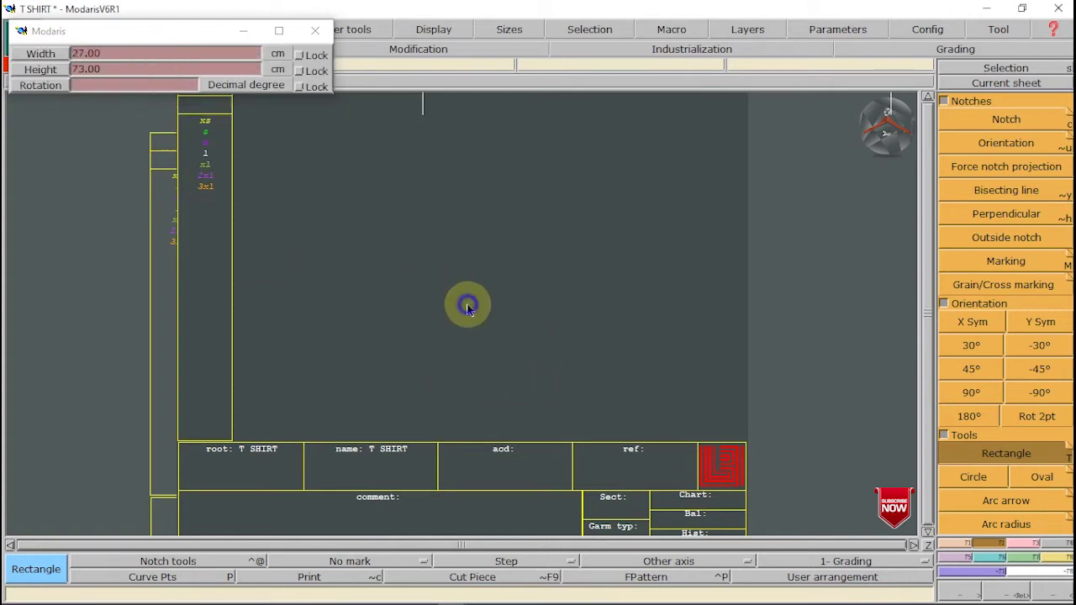
Step: Check the chart's neck width and place a developed point on the rectangle's top edge, at a curve length of -9.5 cm from its top-left corner
click(246, 28)
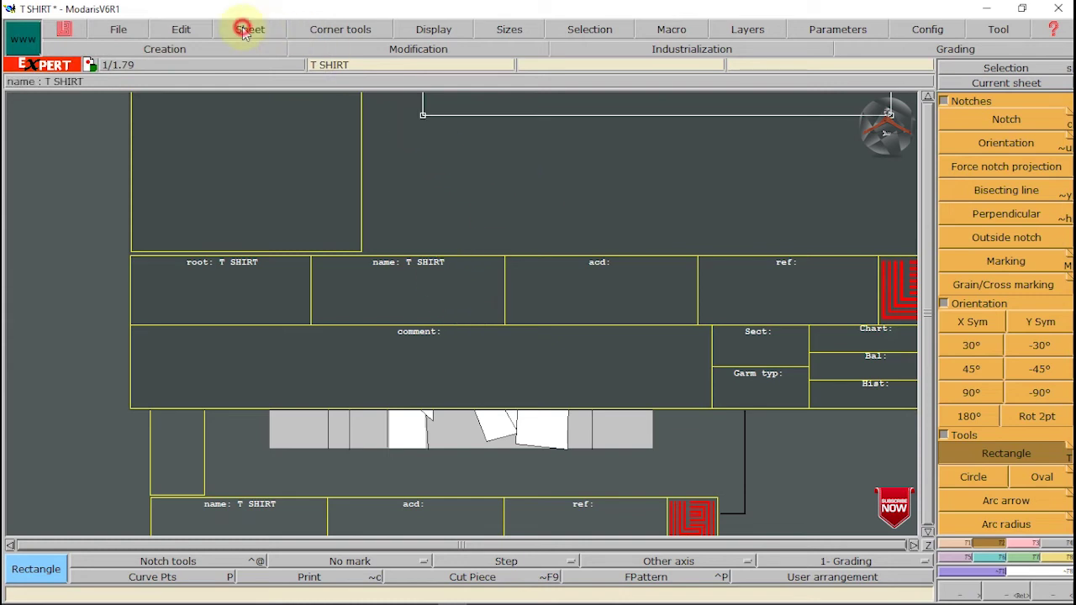
click(291, 211)
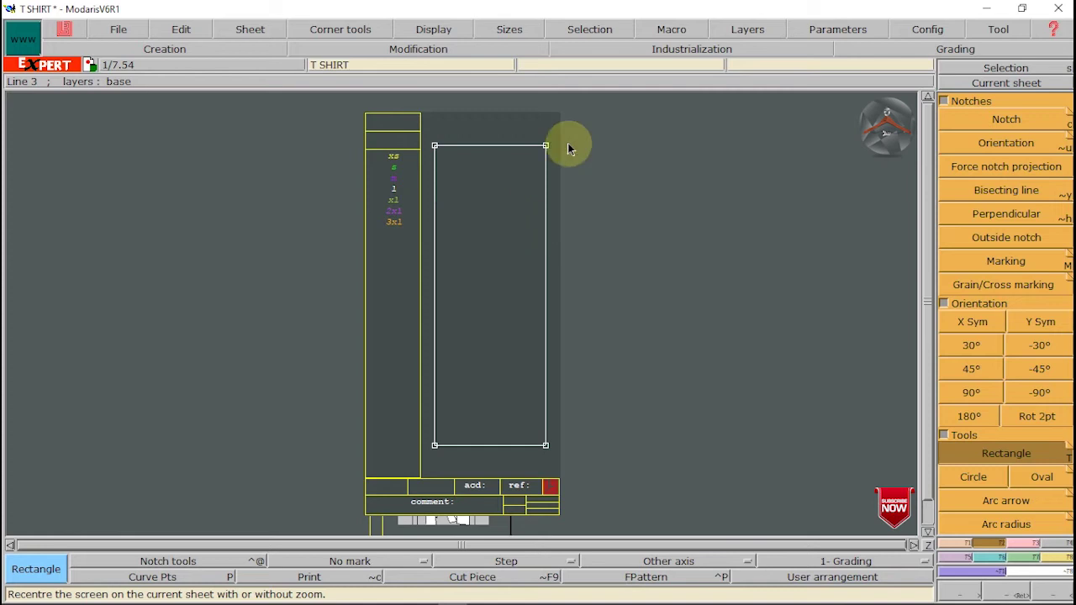
mouse_move(515, 602)
mouse_move(568, 594)
click(576, 557)
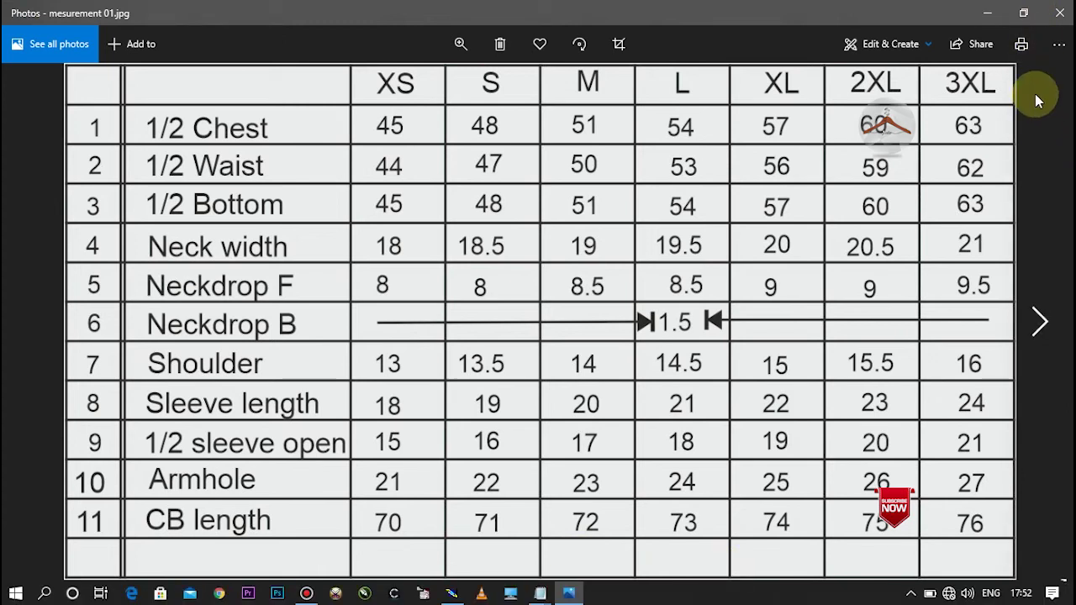
click(987, 12)
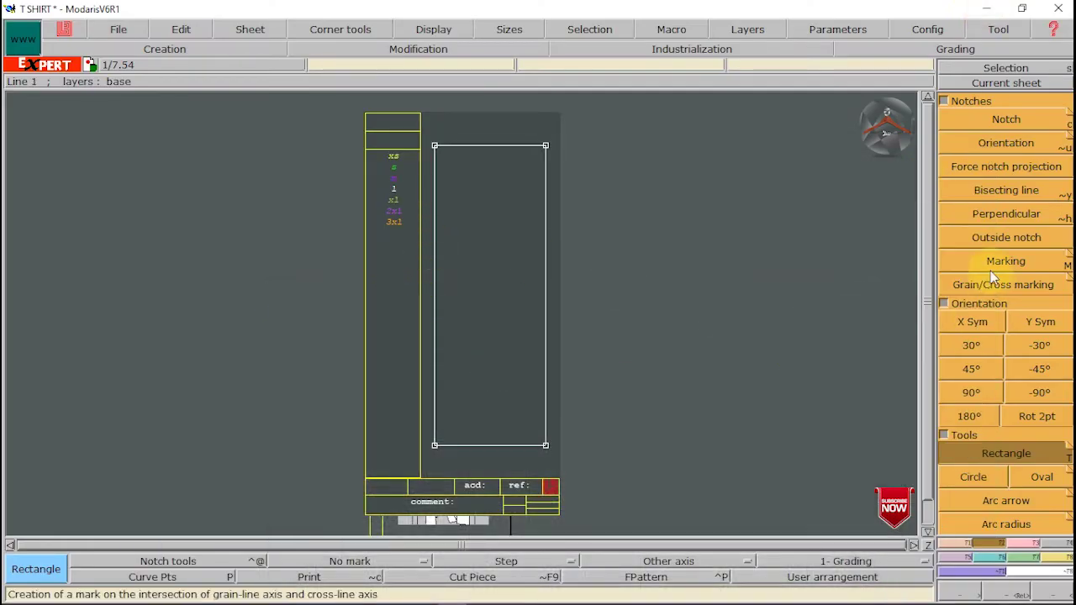
click(955, 544)
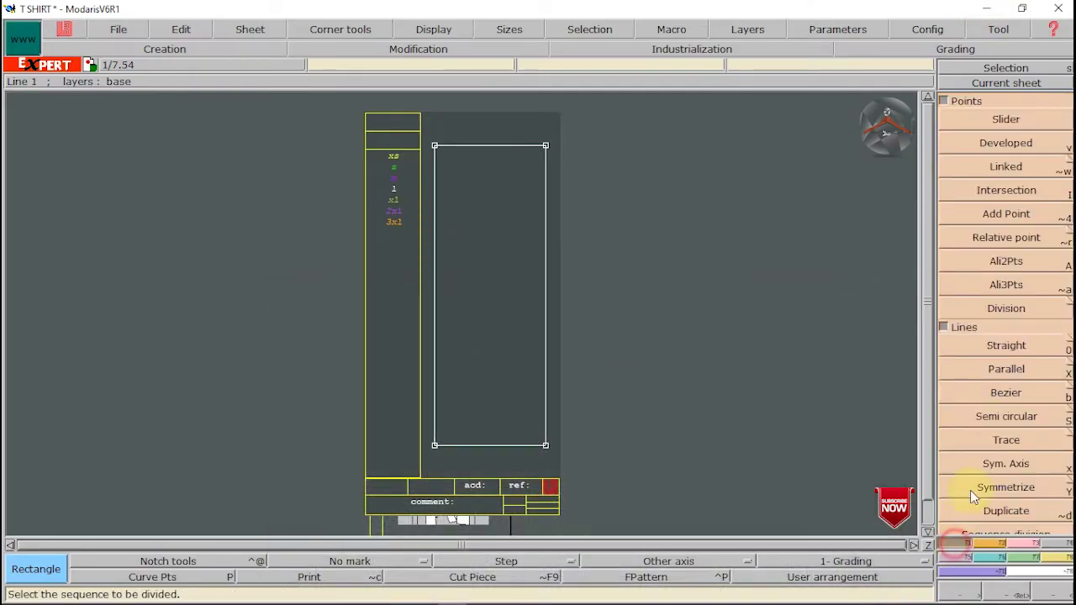
click(975, 143)
click(439, 149)
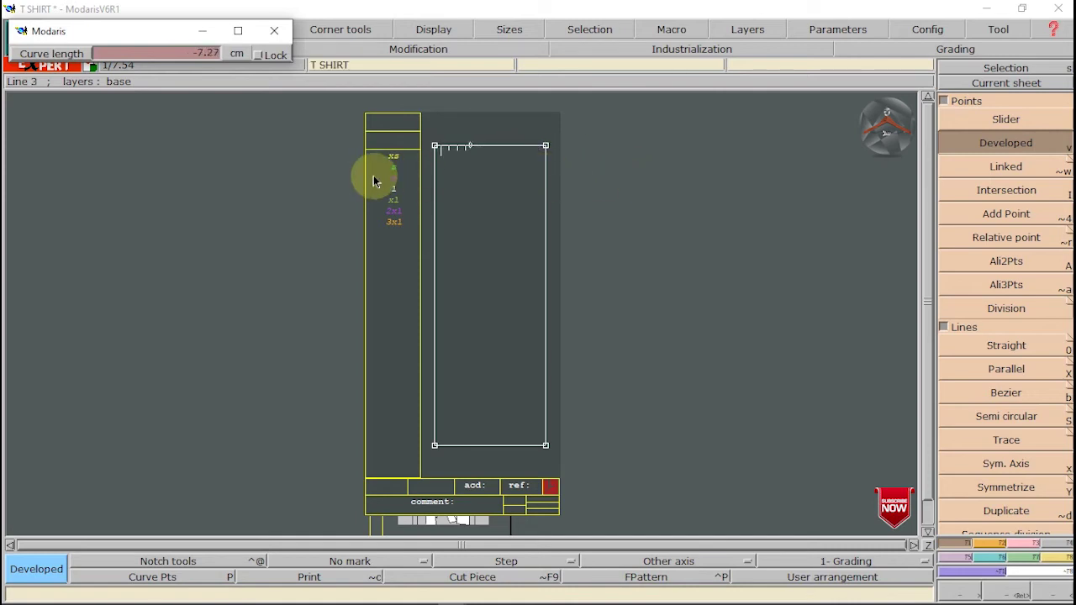
click(203, 54)
text(-9.)
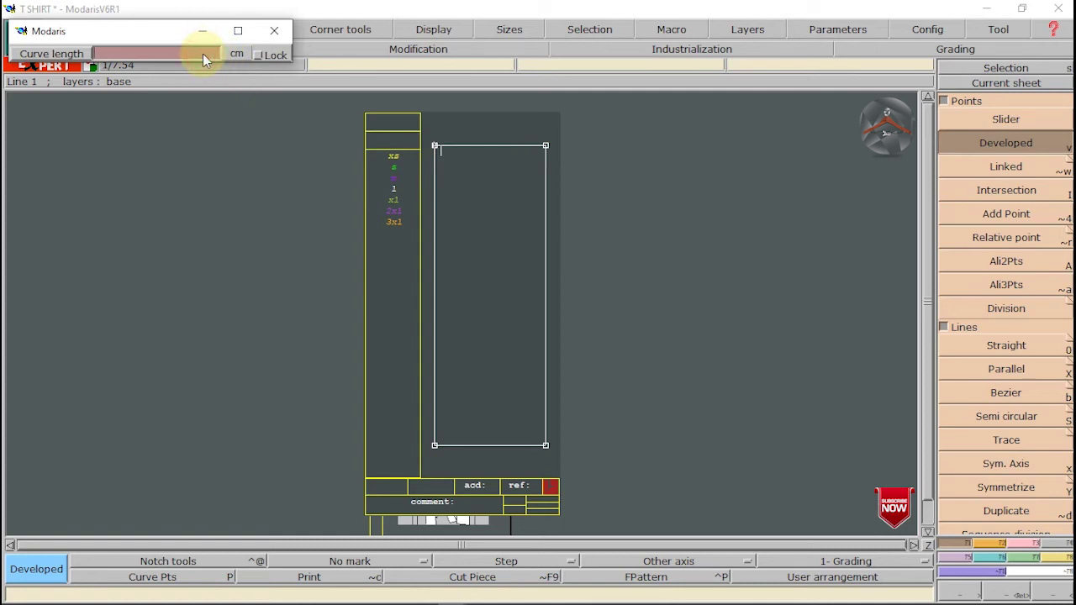
text(5)
key(Return)
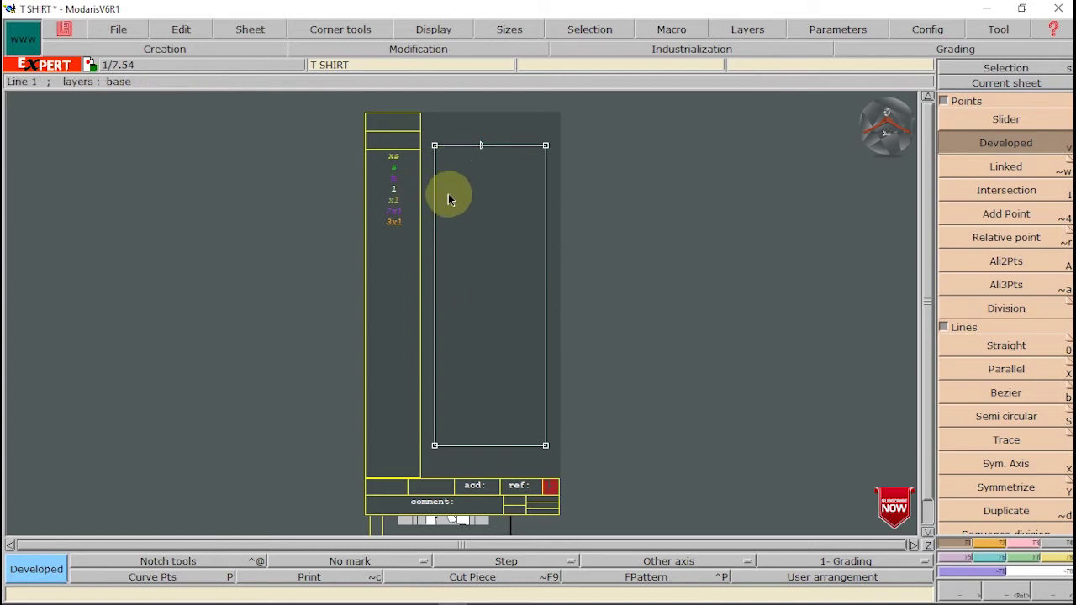
Step: Check the chart's back neck drop and place a developed point 1.5 cm down the rectangle's left edge from the top-left corner
mouse_move(569, 598)
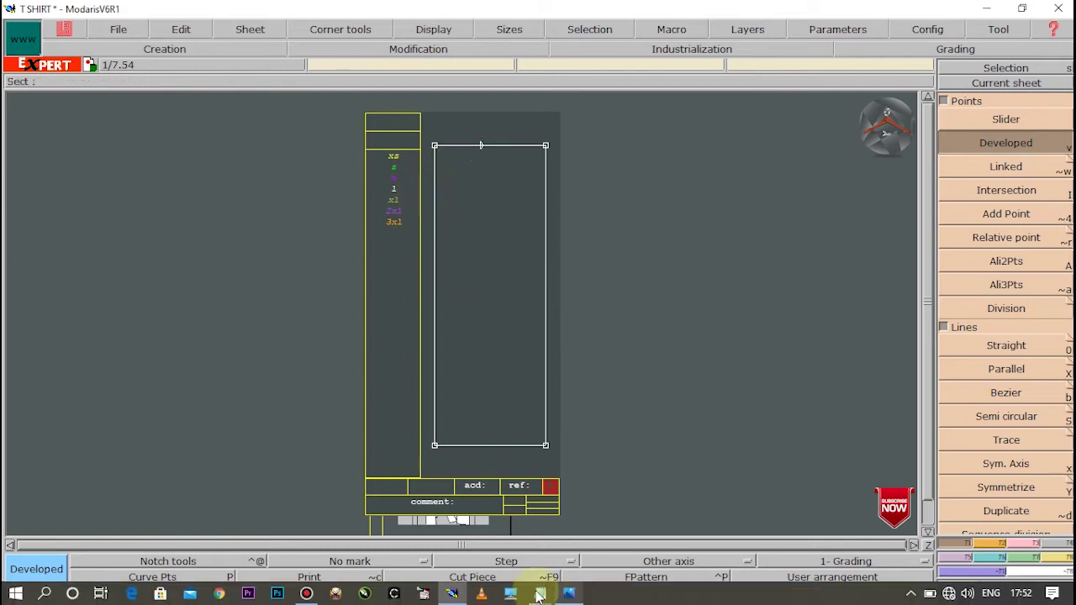
click(565, 594)
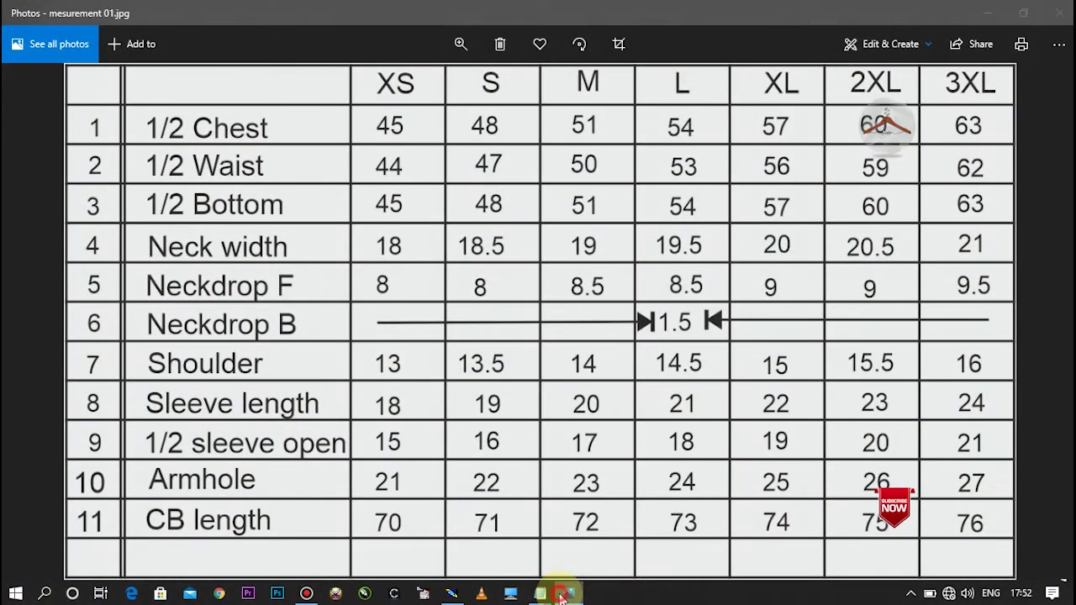
click(563, 594)
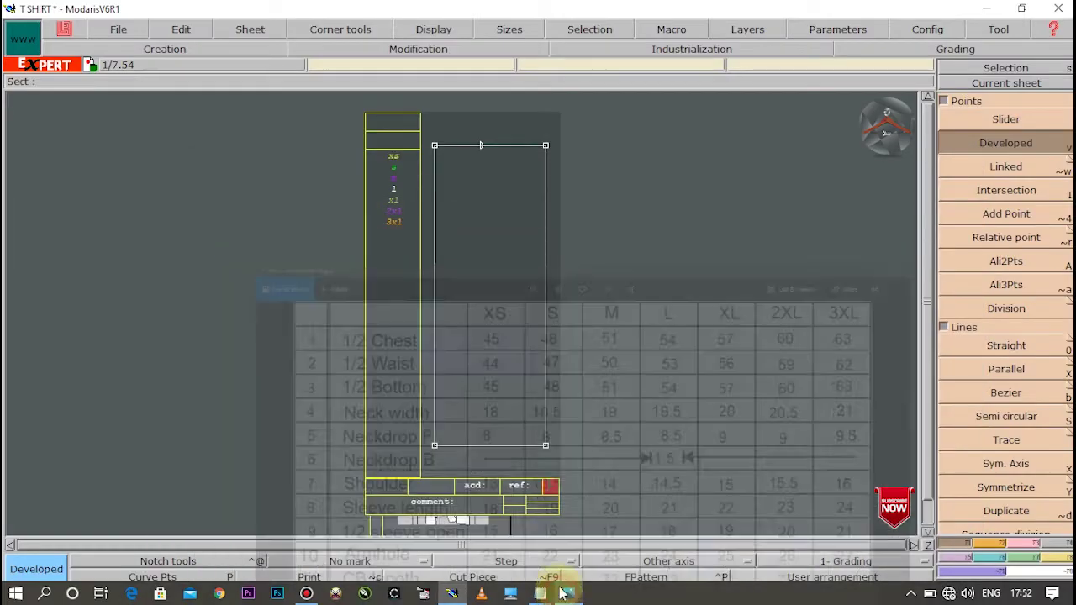
click(435, 154)
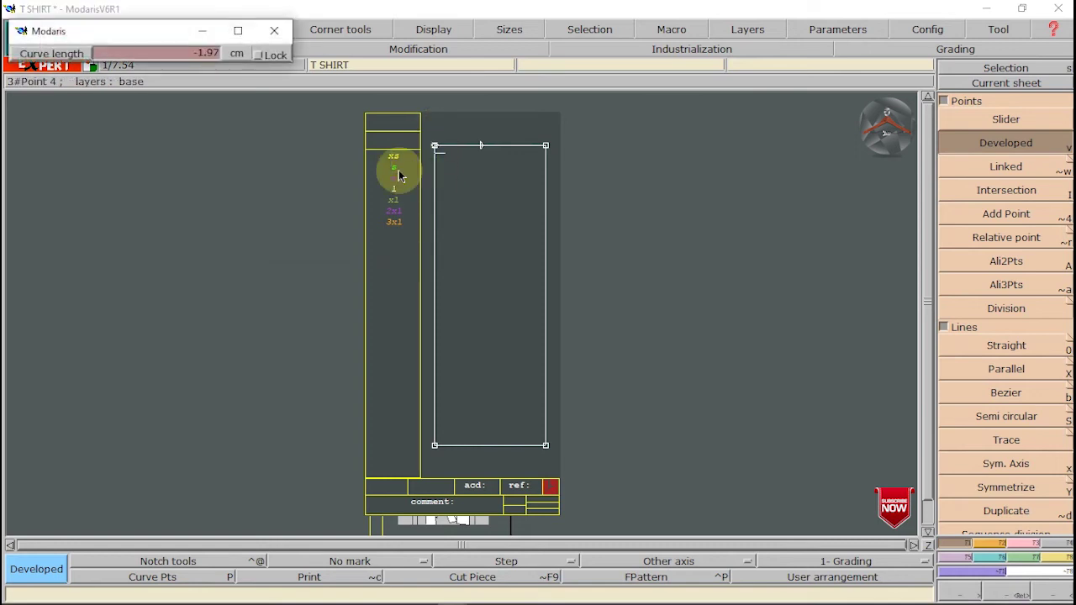
double_click(205, 51)
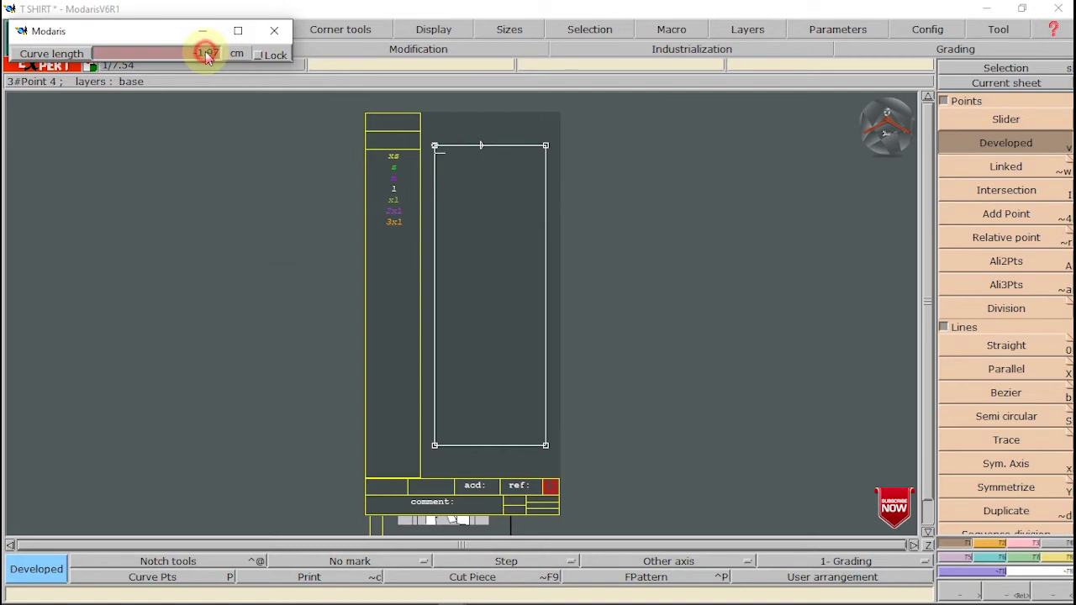
text(1.5)
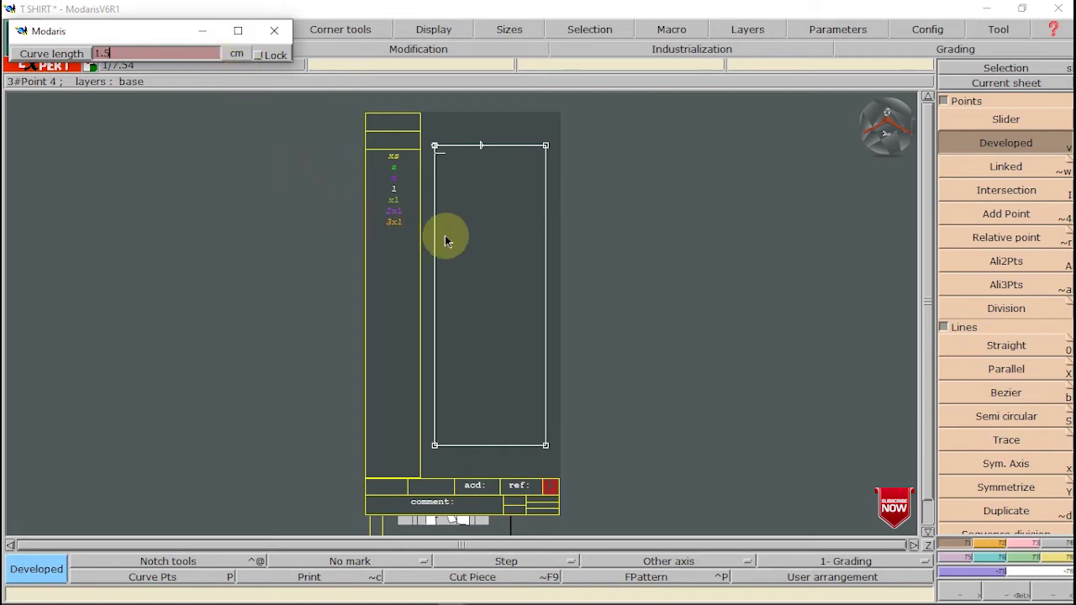
click(475, 217)
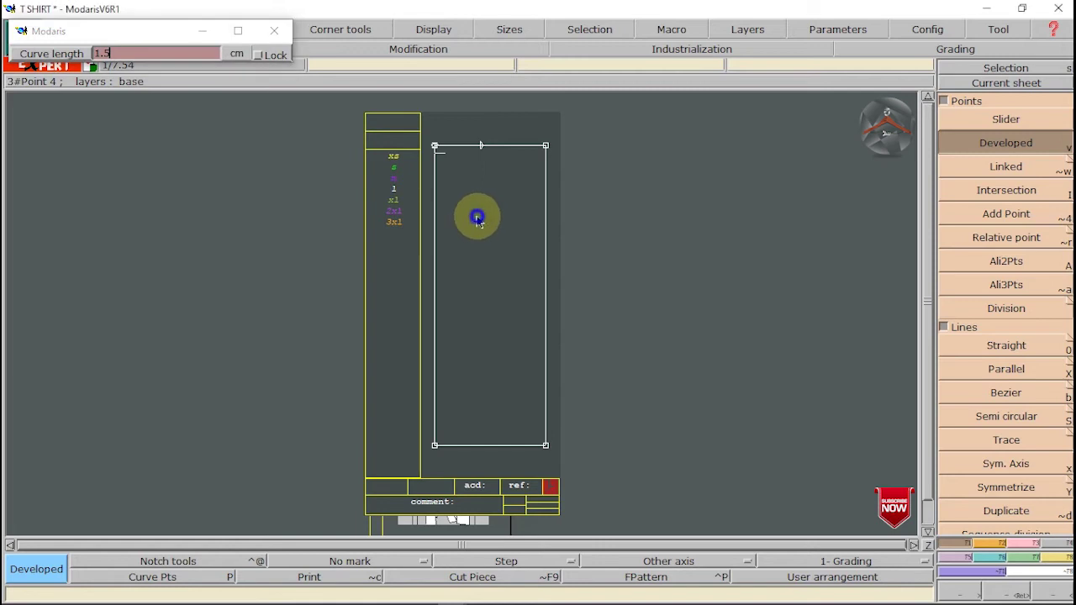
Step: Place a second developed point on the rectangle's left edge for the front neck drop, with a curve length of 8.5 cm
click(435, 187)
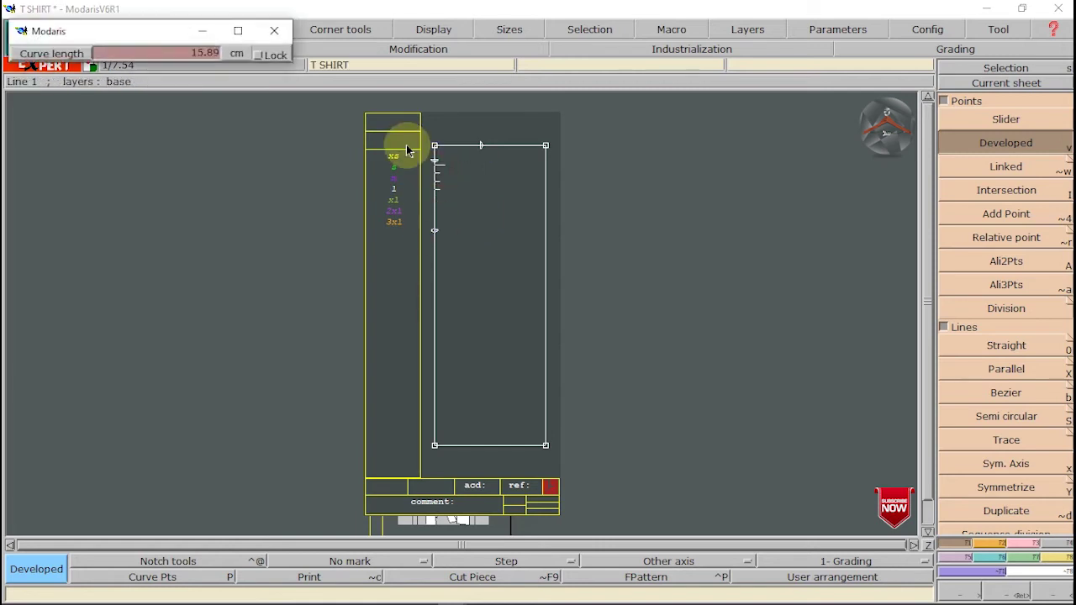
double_click(206, 54)
text(8.5)
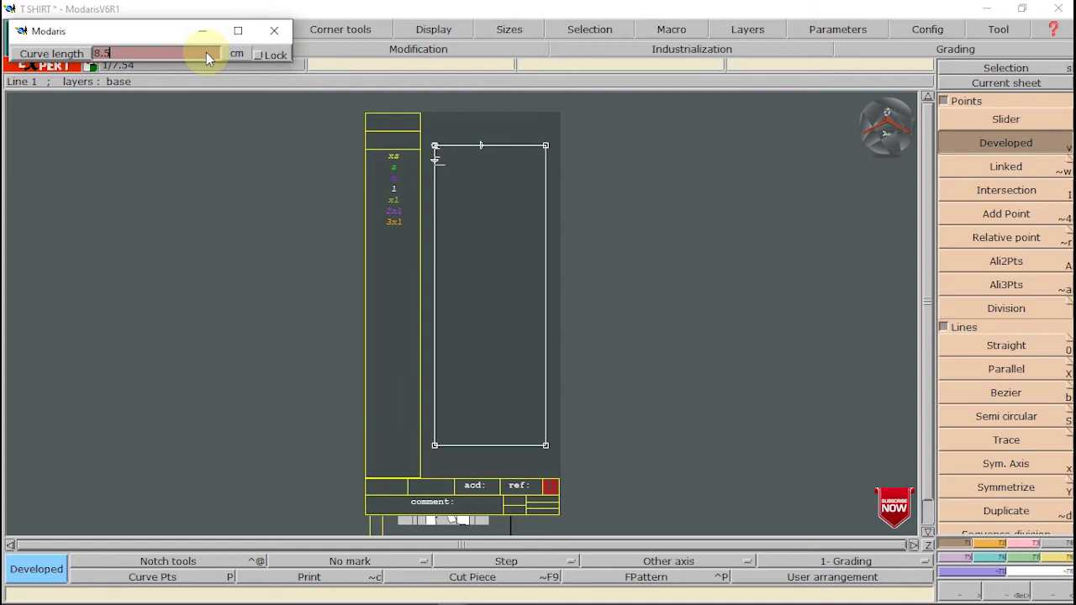
click(473, 213)
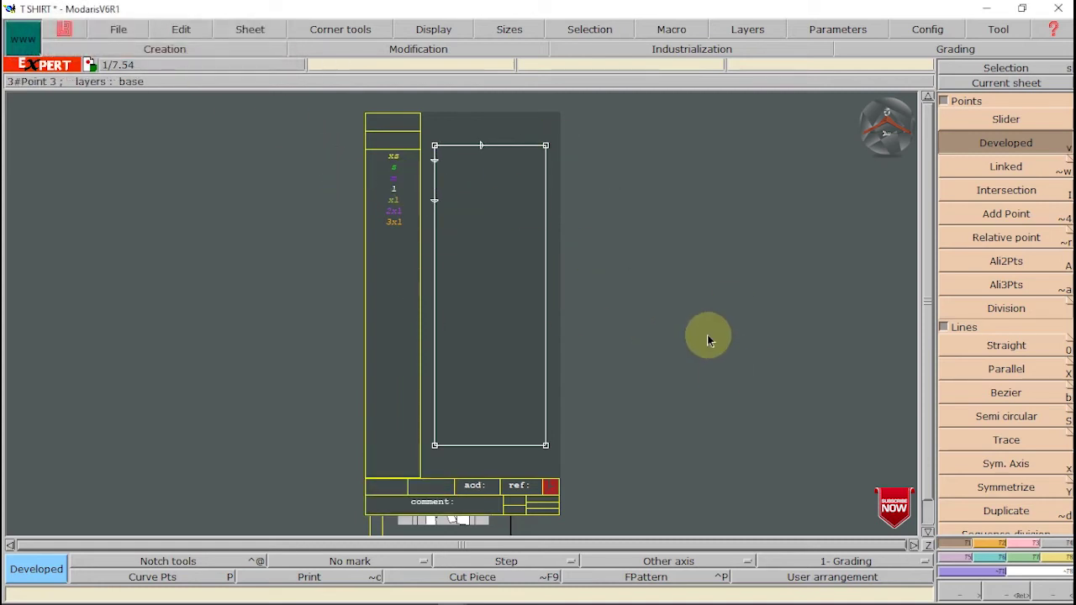
Step: Check the chart's armhole value and place a developed point 24 cm down the rectangle's left edge from the back neck drop point
mouse_move(665, 603)
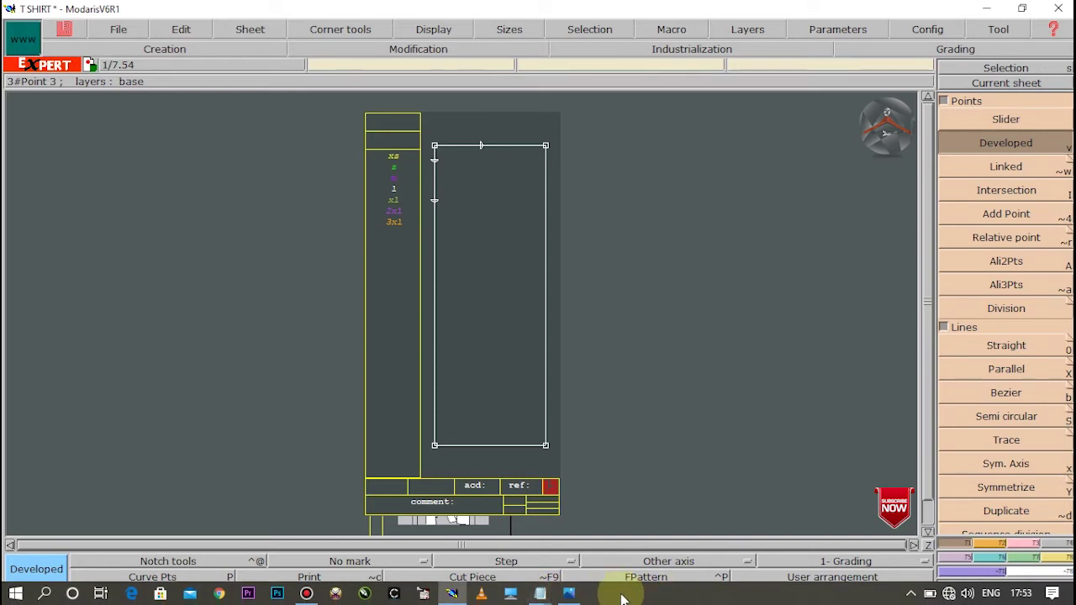
click(570, 596)
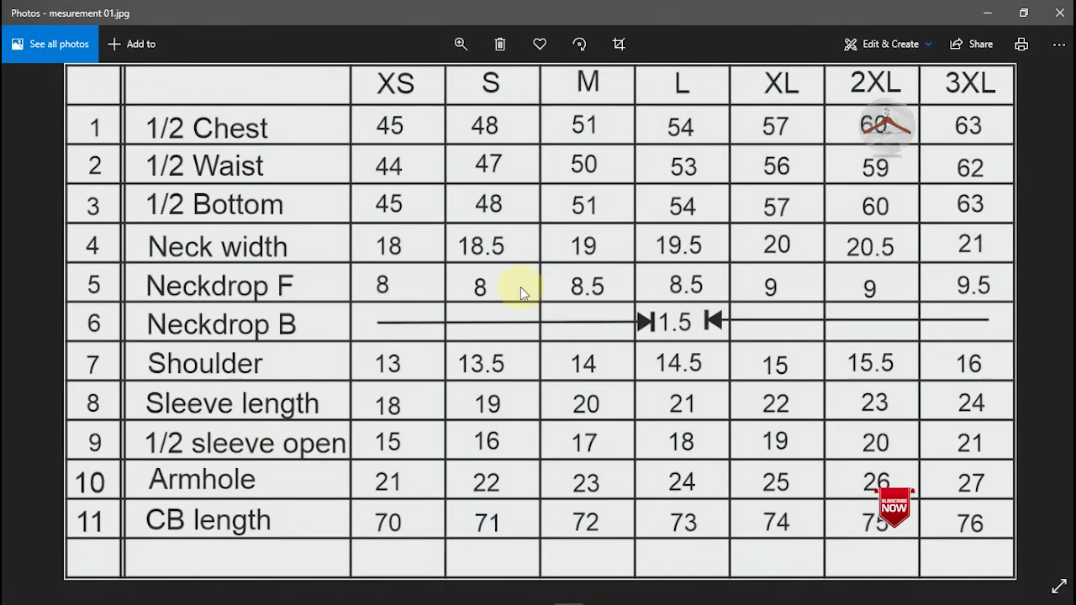
click(979, 14)
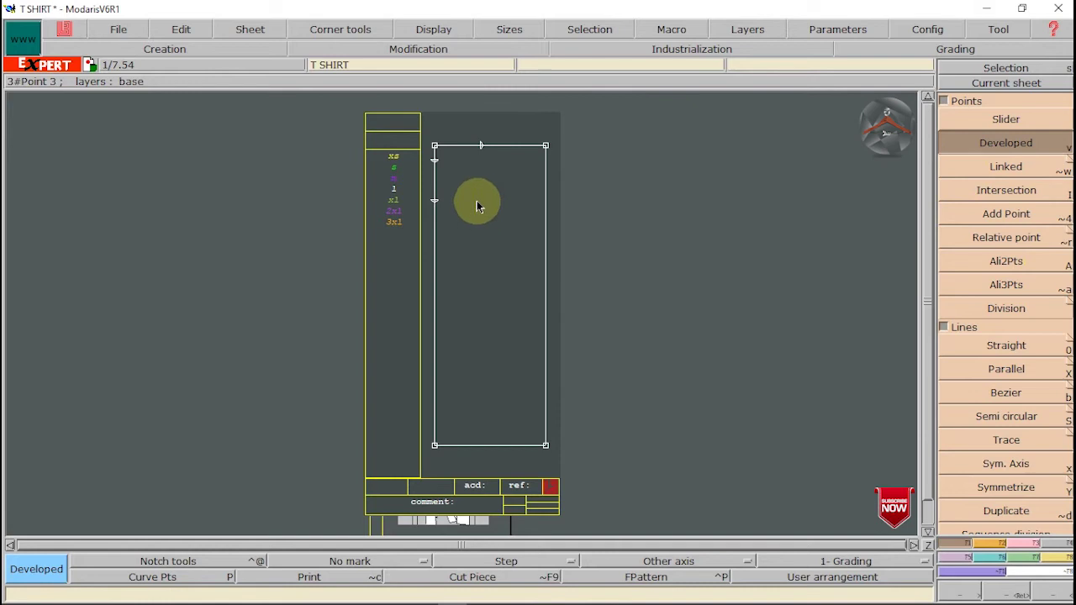
click(435, 164)
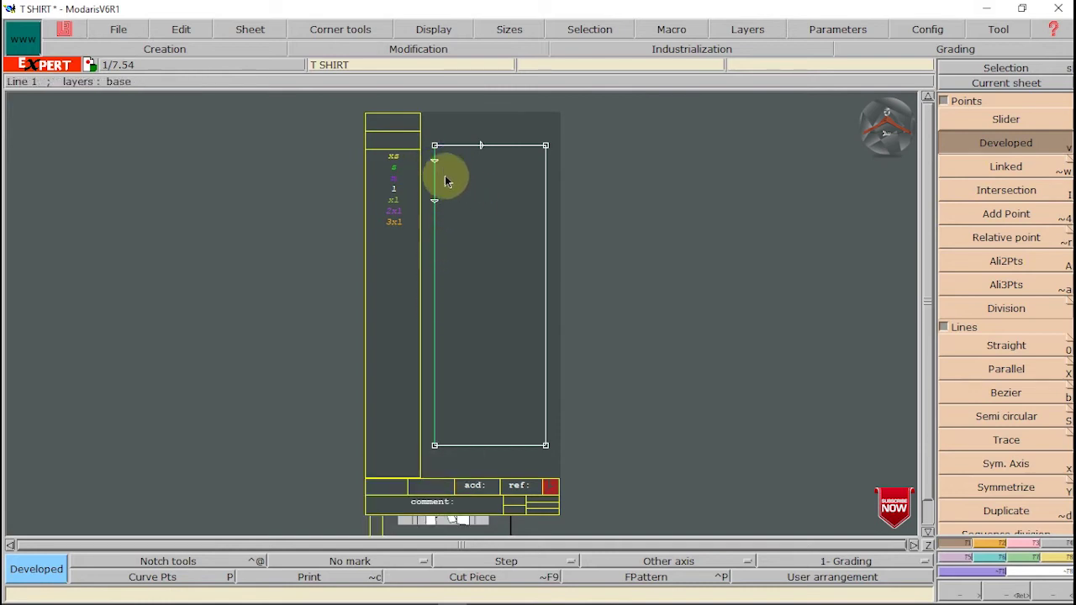
click(436, 164)
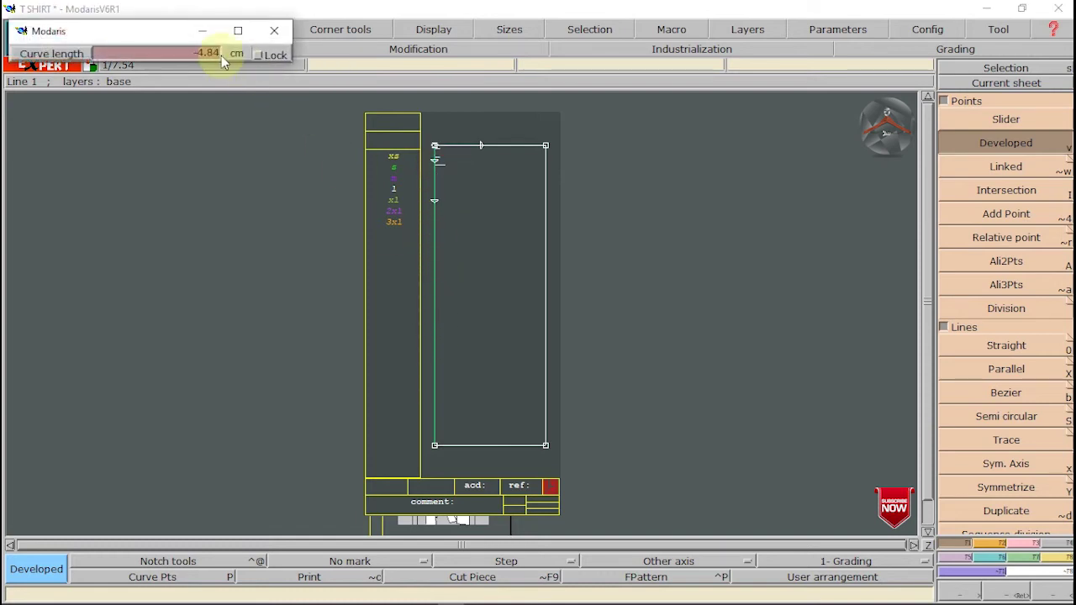
click(209, 53)
text(24)
click(466, 274)
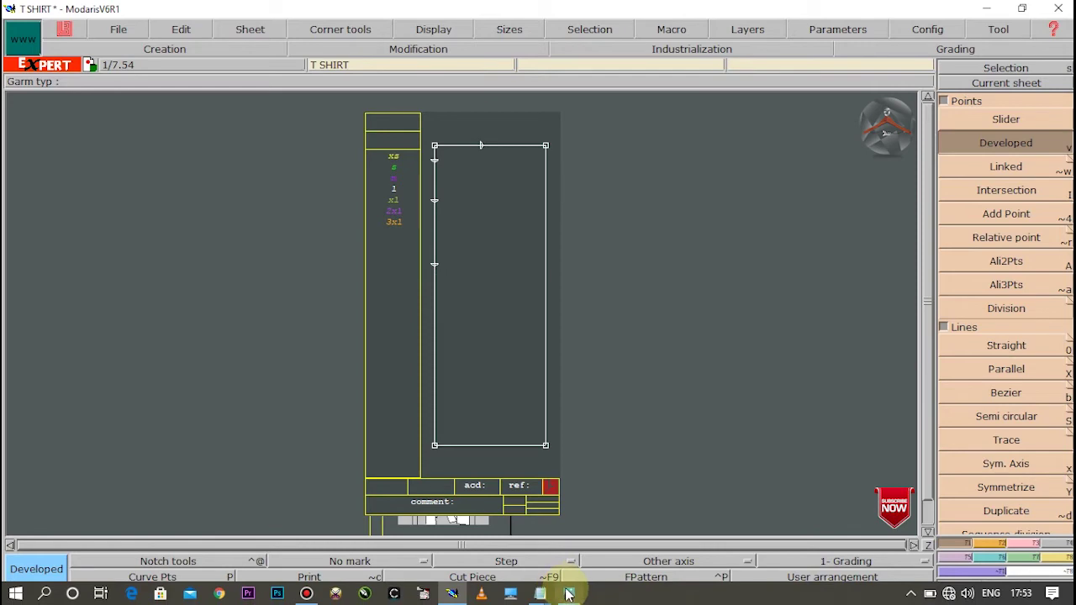
Step: Check the chart's shoulder value and draw a straight shoulder line from the neck width point, 14.5 cm long with a rotation of -20 degrees
click(568, 594)
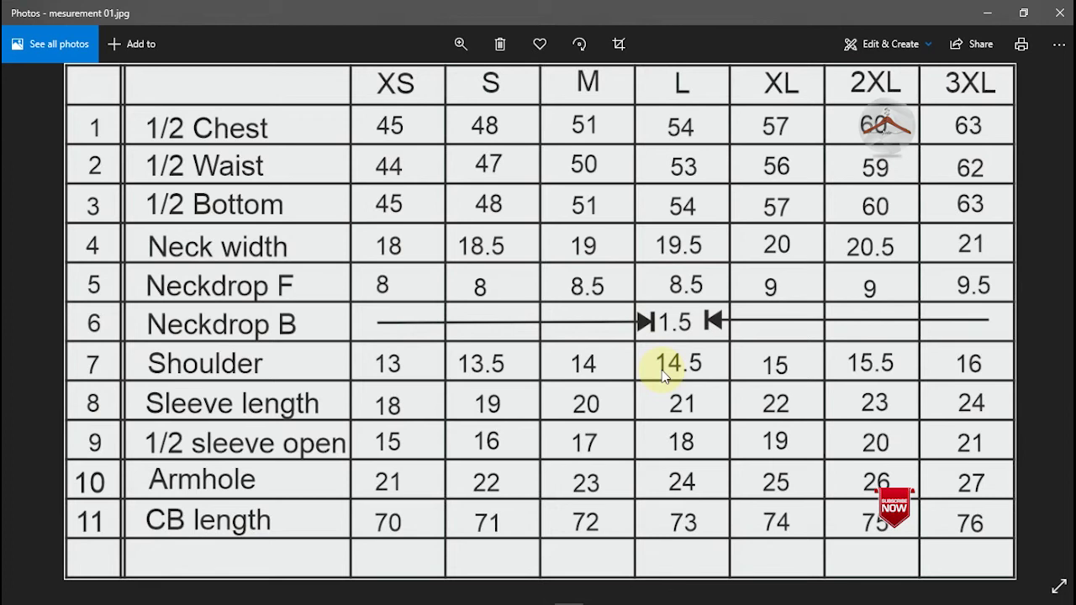
click(986, 12)
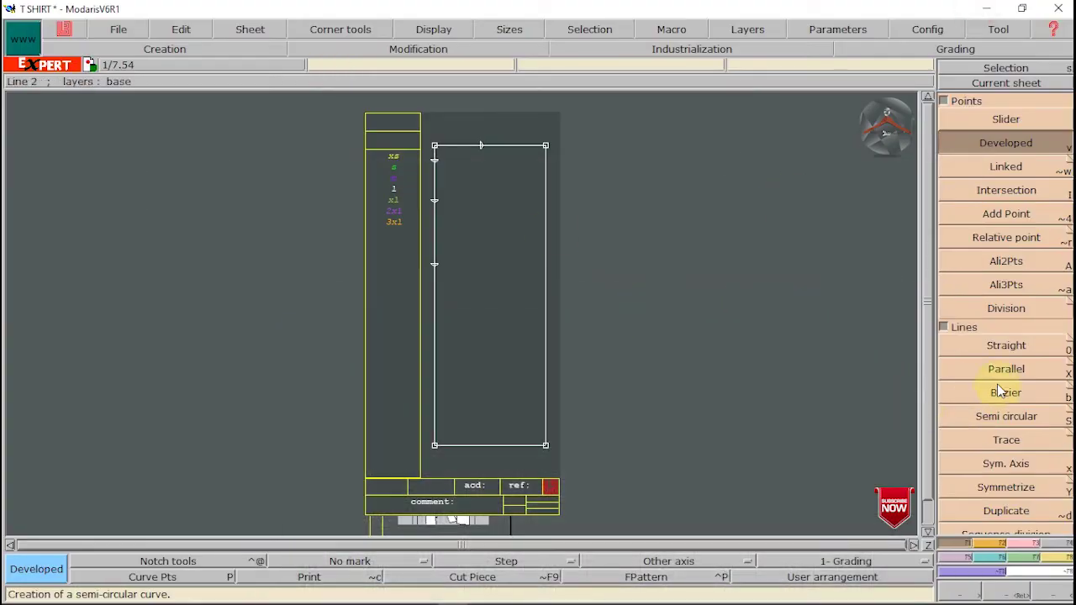
click(1001, 352)
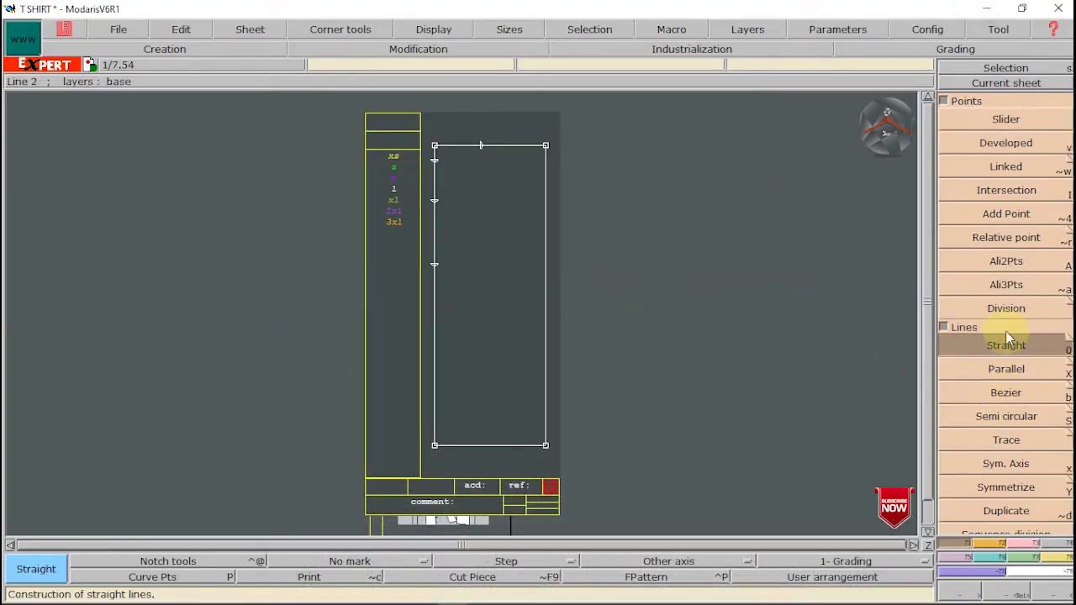
click(483, 152)
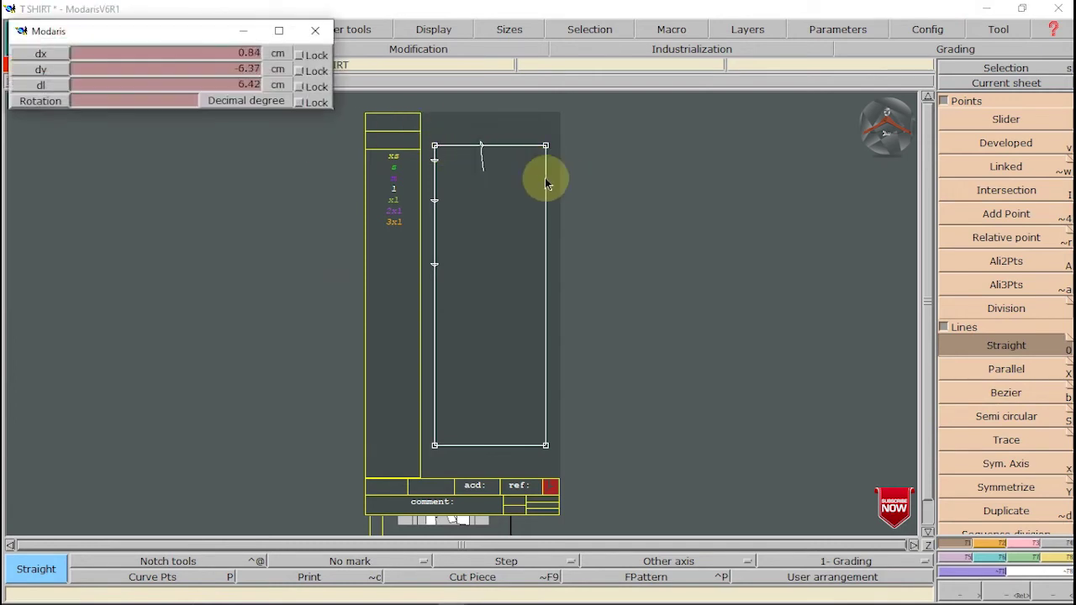
click(145, 102)
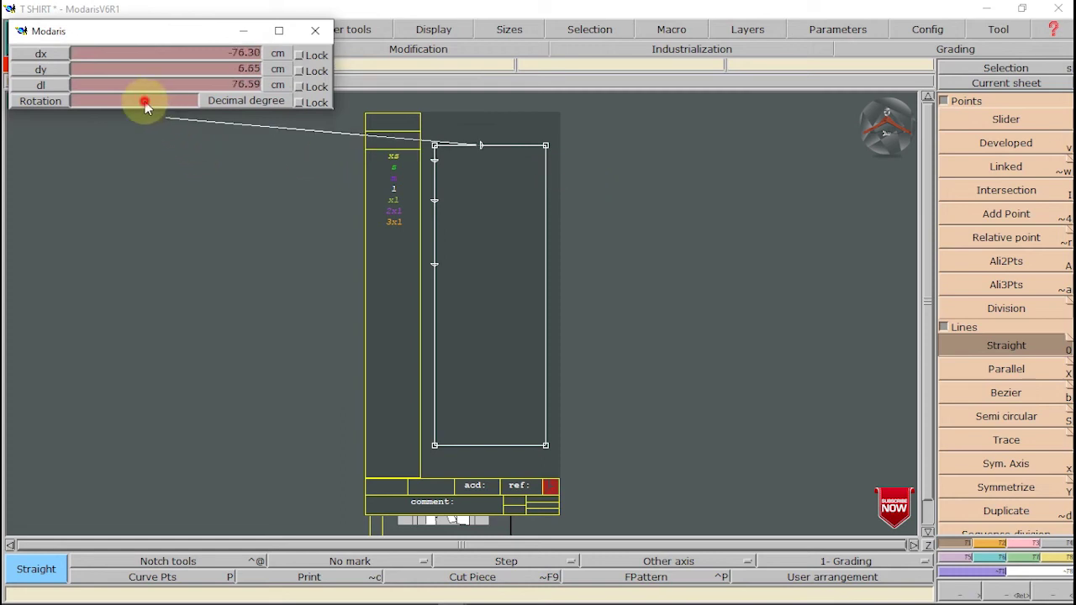
text(-20)
click(156, 81)
text(14.5)
click(469, 195)
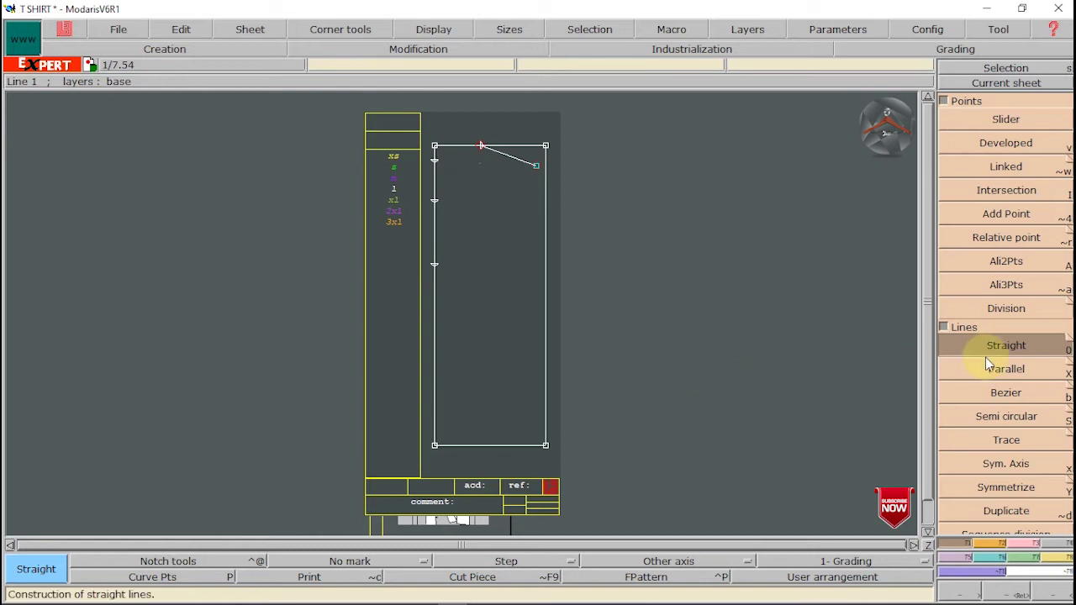
Step: Draw a straight line from the 24 cm armhole point across to the right edge and add a parallel waist line about 18 cm below it
click(435, 265)
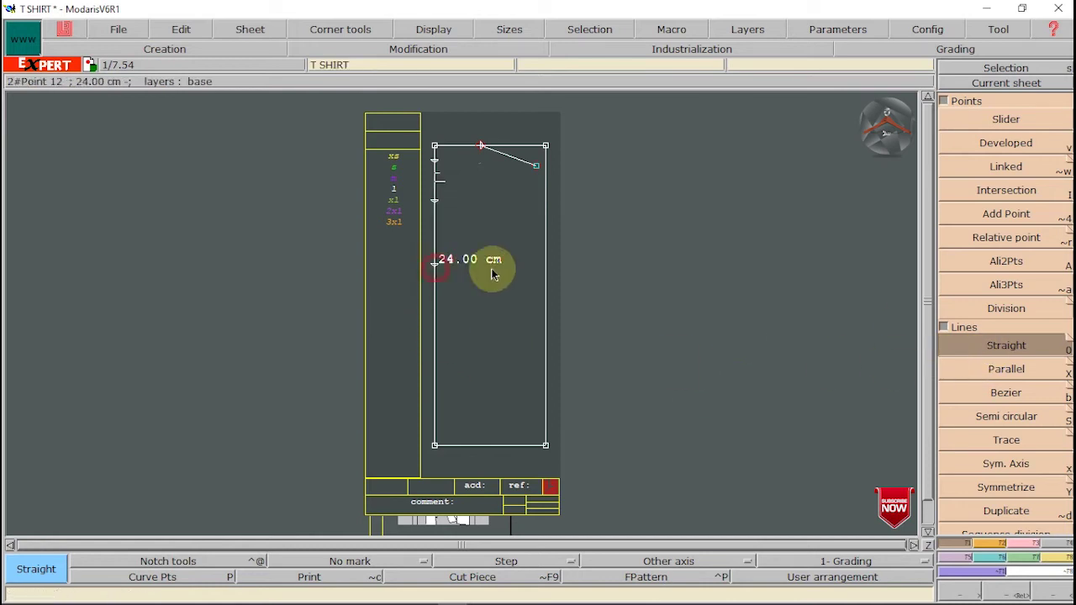
click(545, 264)
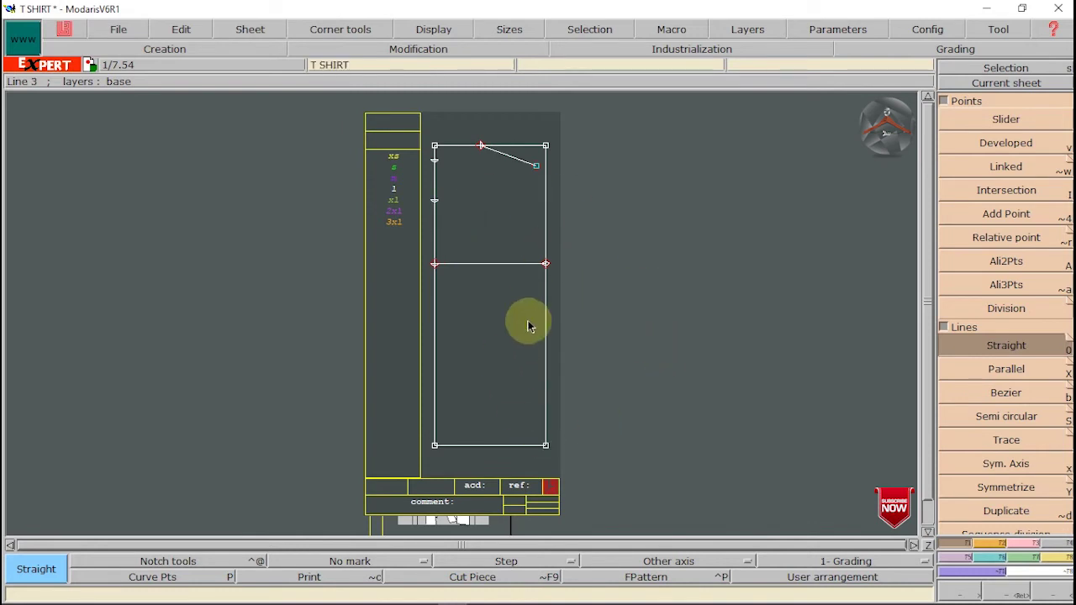
click(978, 372)
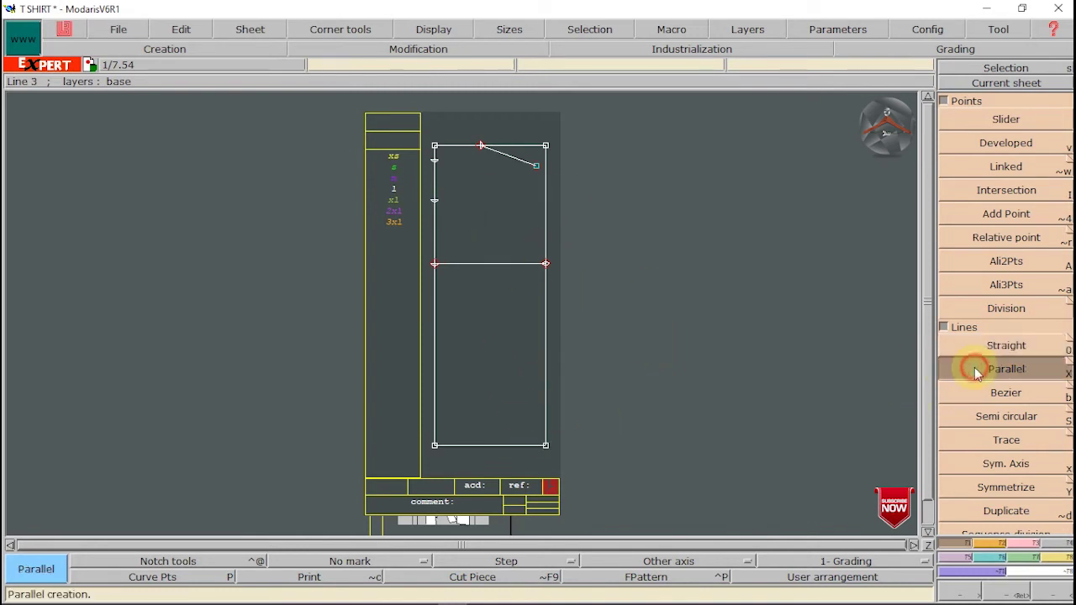
click(487, 267)
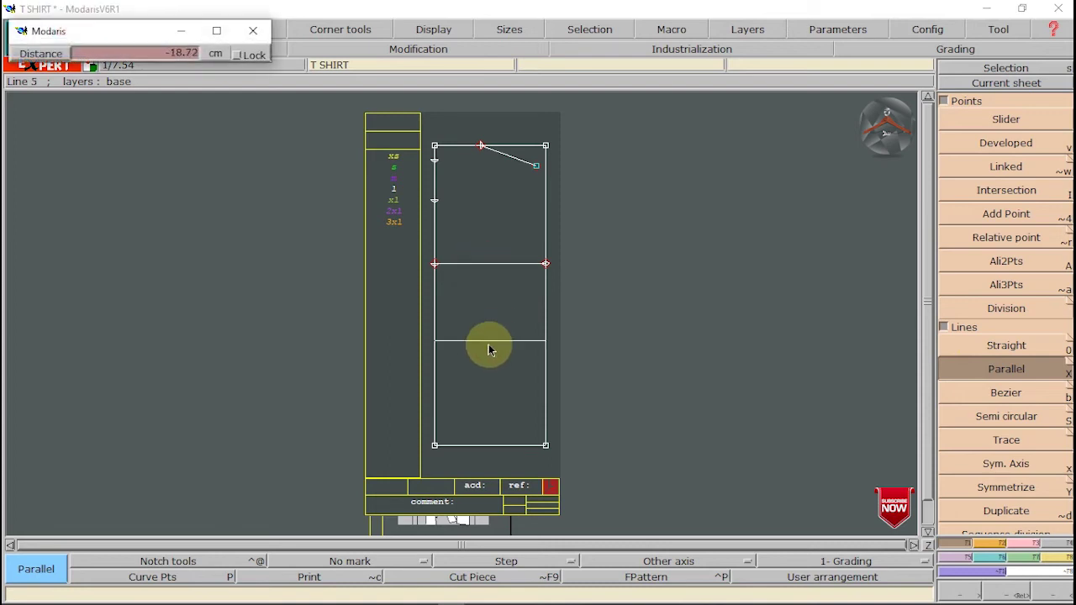
click(487, 337)
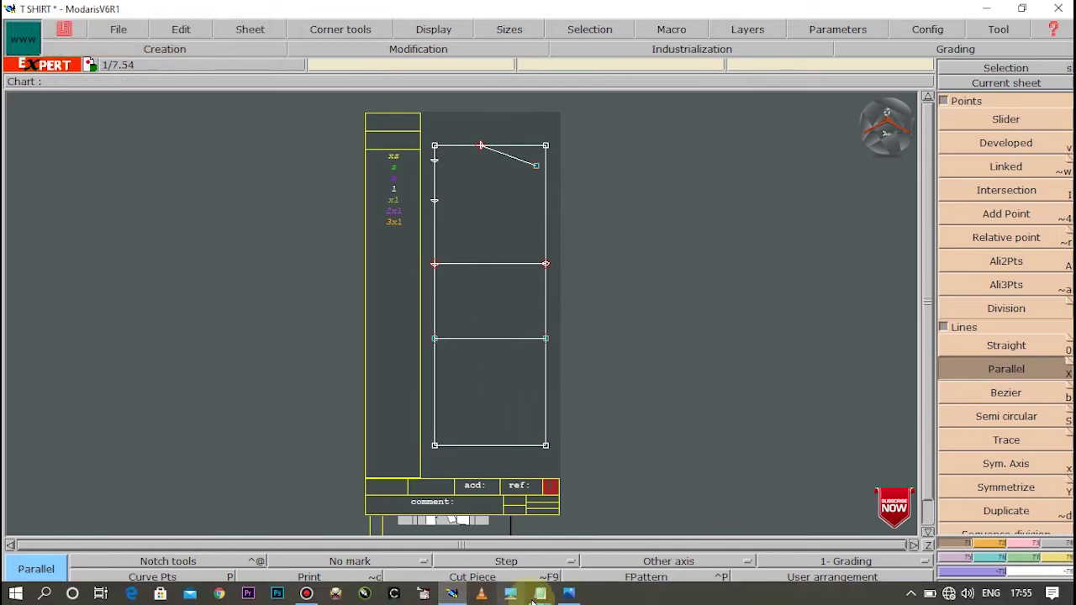
Step: Check the chart's waist value and place a developed point on the waist line, just inside its right end
click(570, 594)
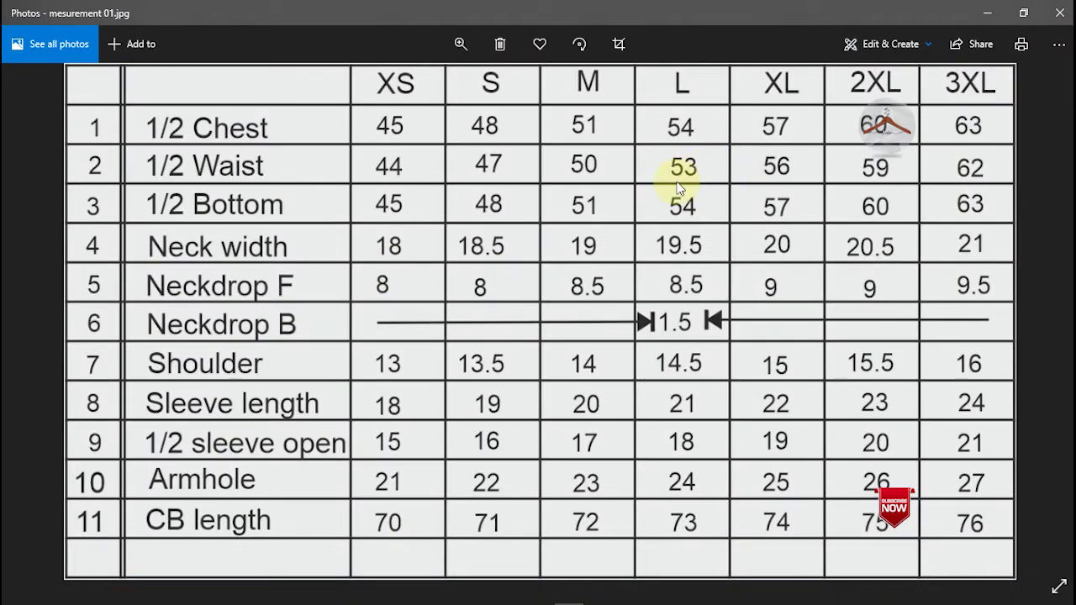
click(977, 18)
click(987, 144)
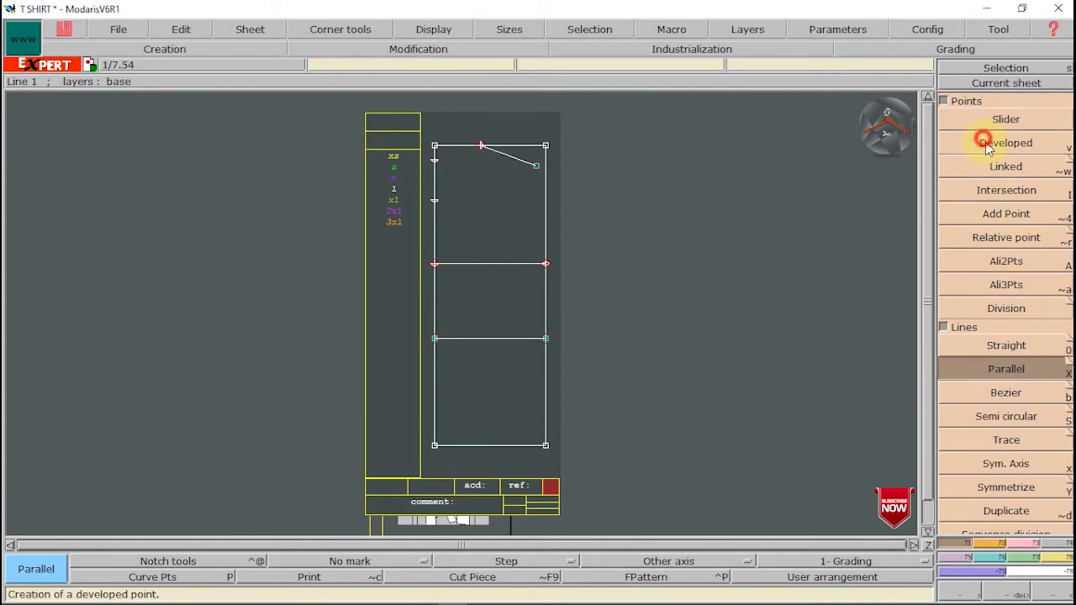
click(443, 343)
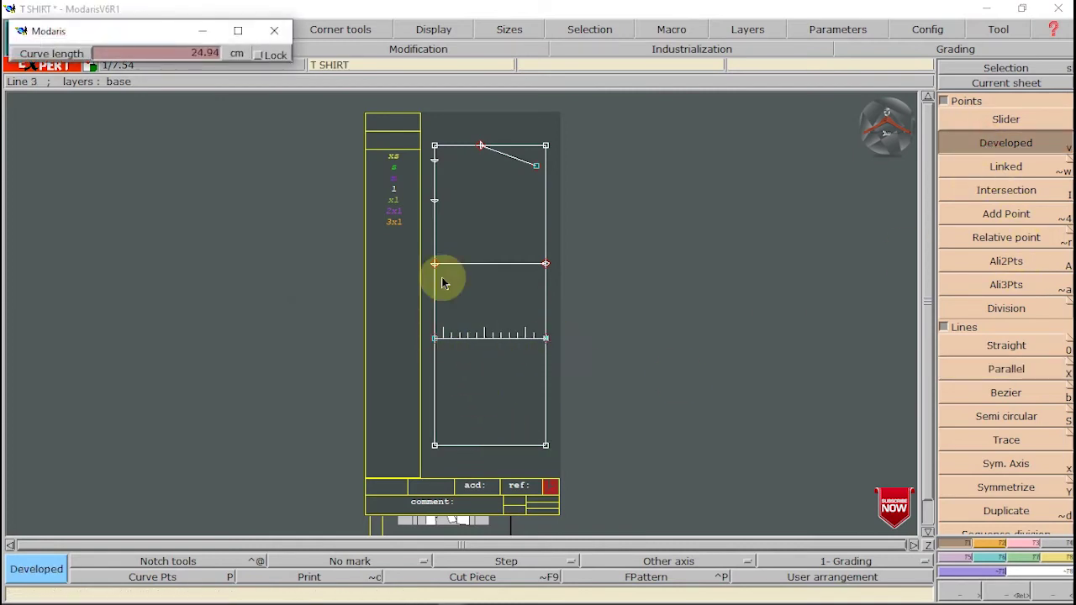
click(204, 52)
text(2)
key(Return)
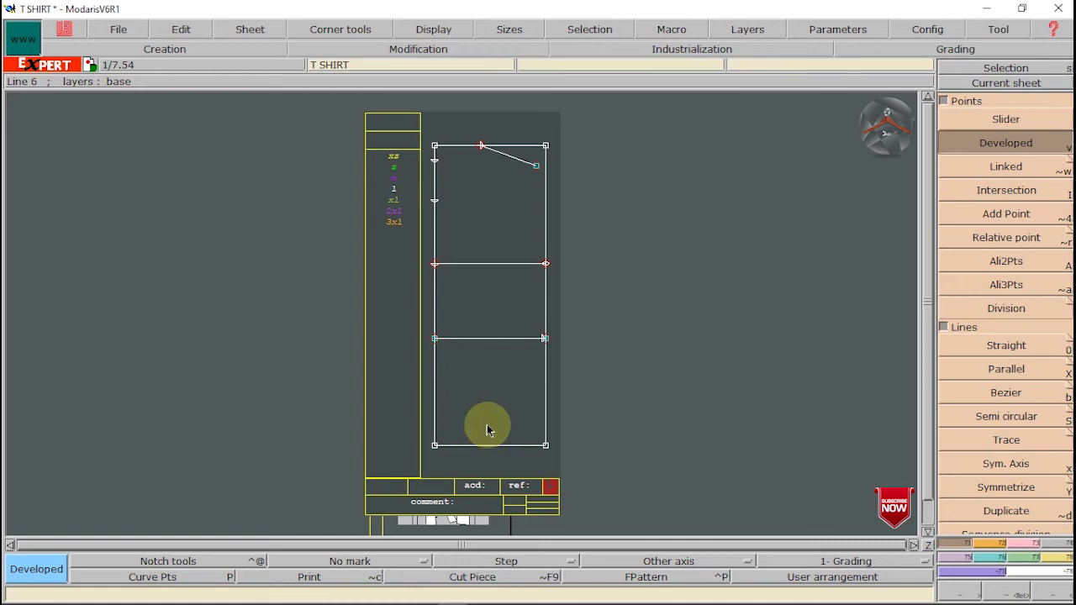
Step: Draw Bezier lines for the back neckline, the armhole and the front neckline between their existing construction points
click(1005, 392)
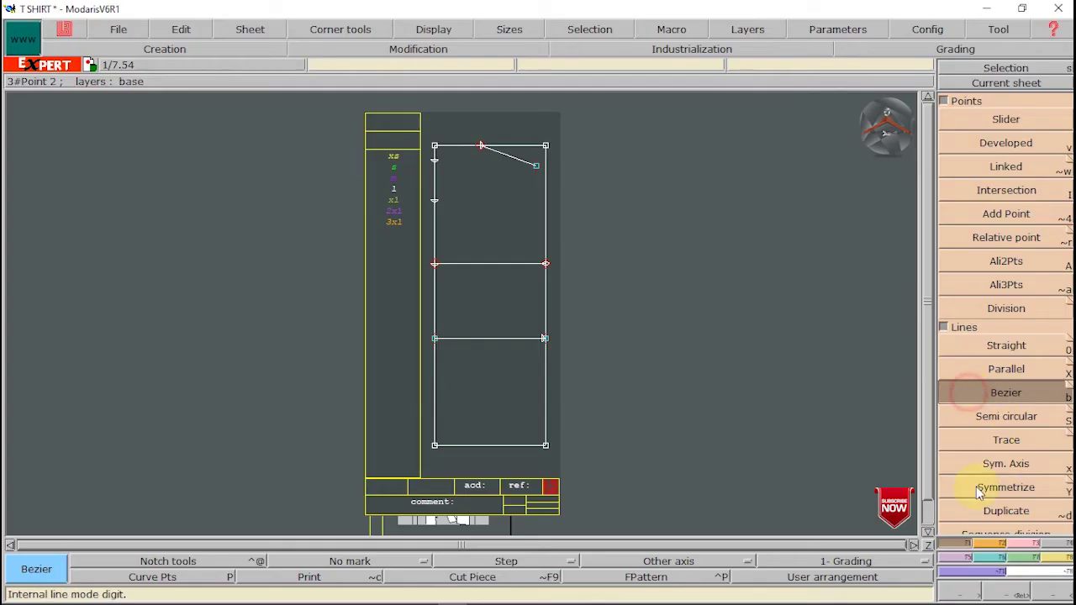
click(436, 161)
right_click(480, 146)
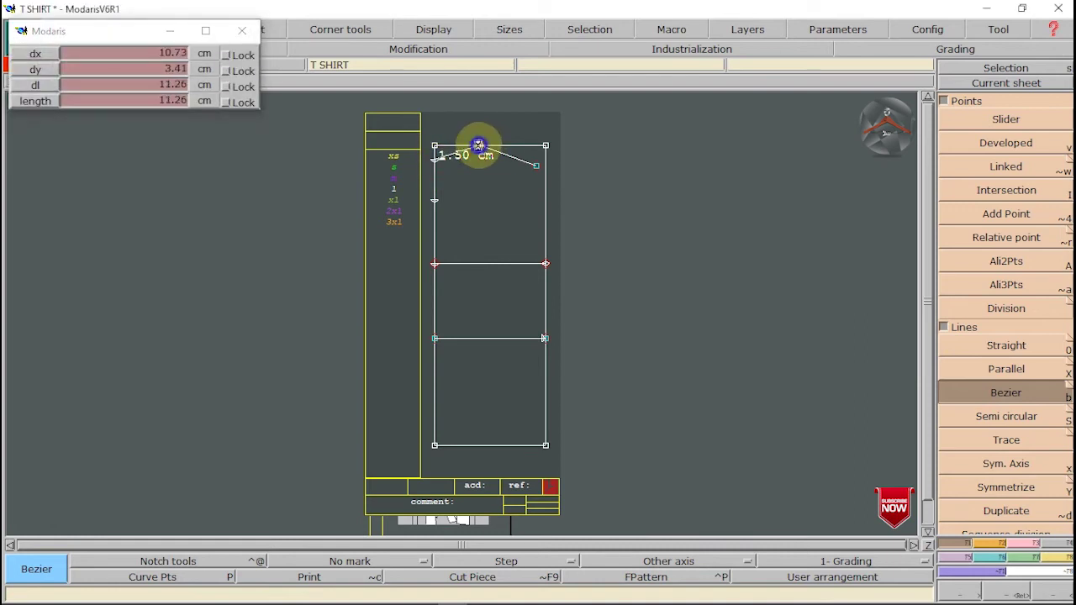
click(536, 166)
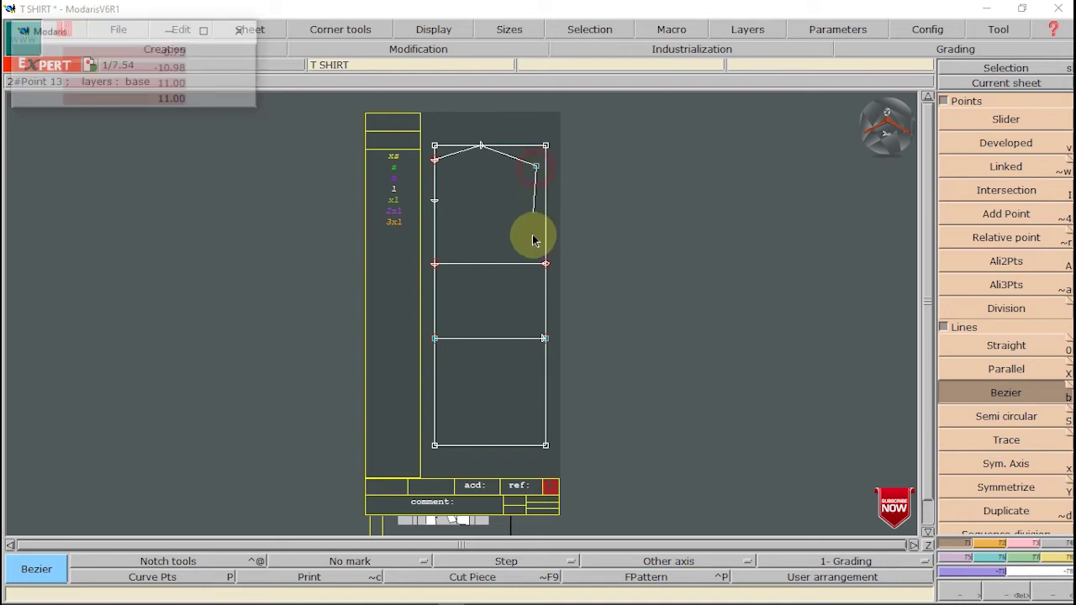
click(545, 263)
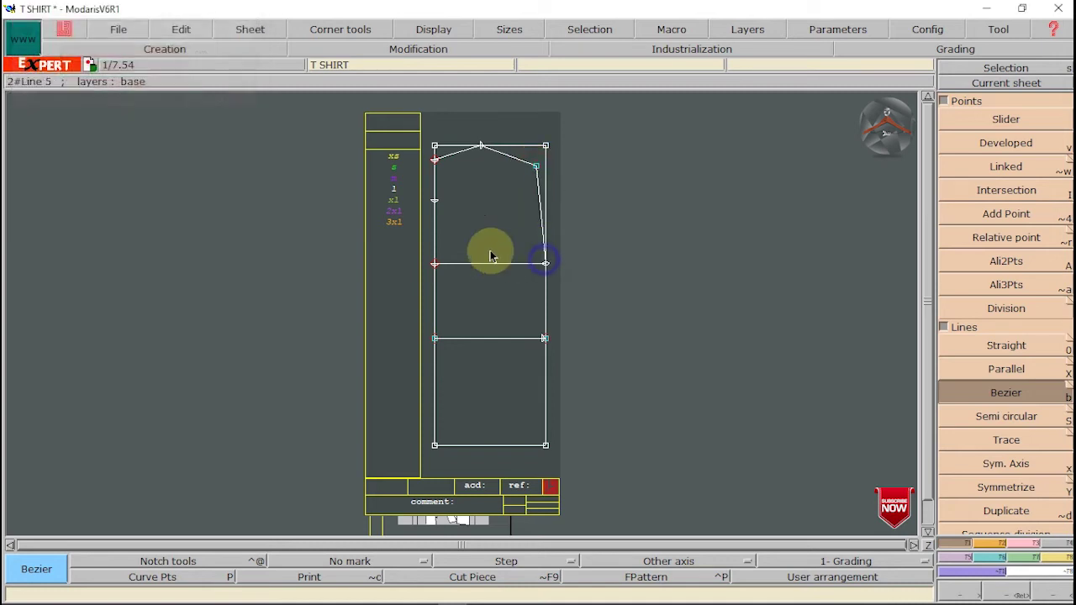
click(434, 200)
click(480, 146)
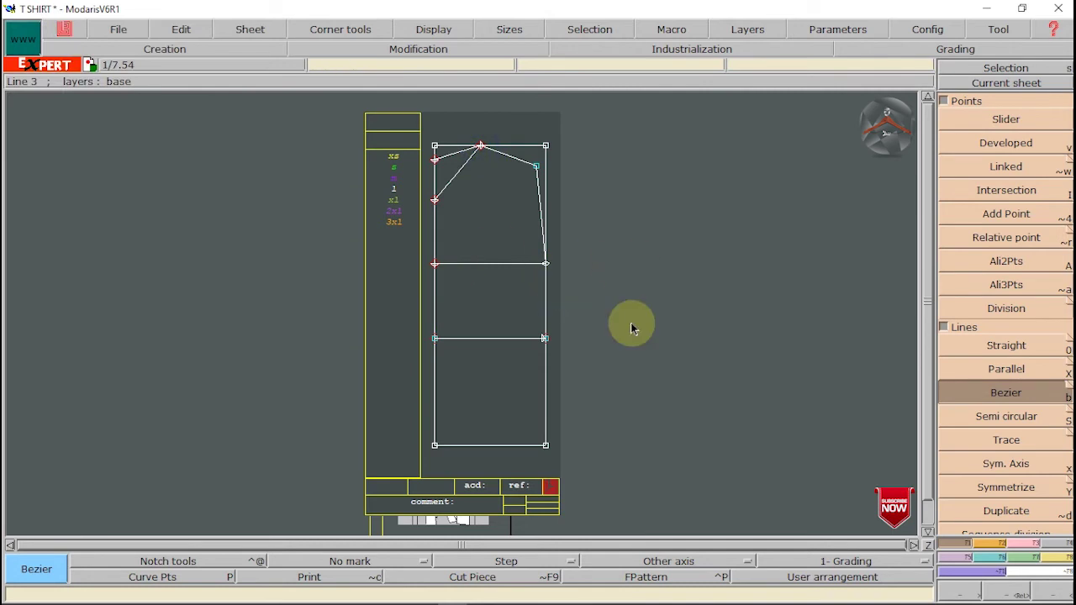
Step: Display the curve handles and reshape the armhole line into an inward curve from the shoulder end to the chest line
click(1017, 586)
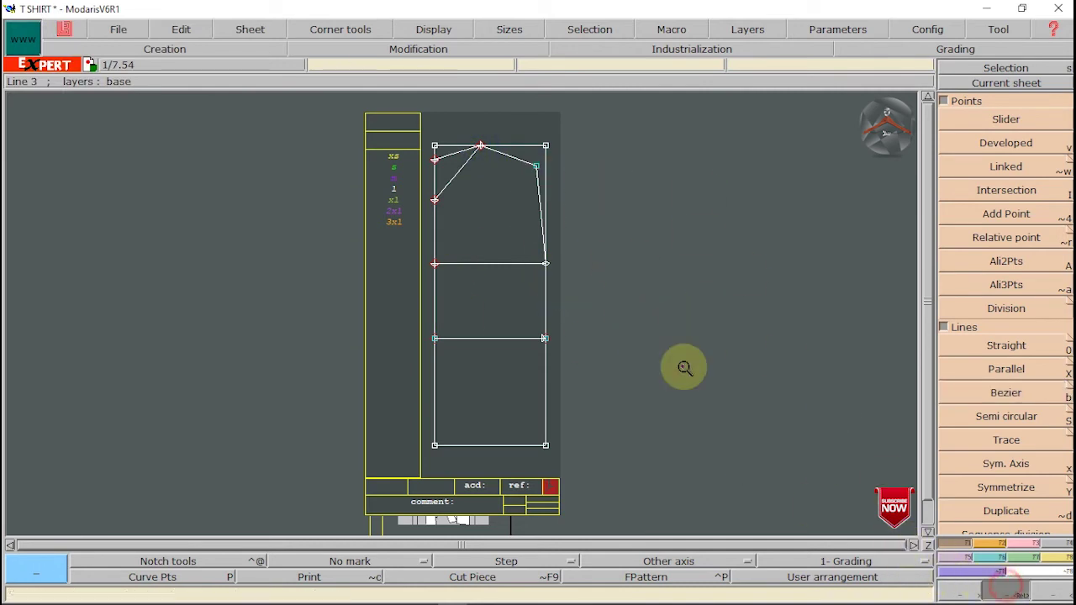
click(615, 133)
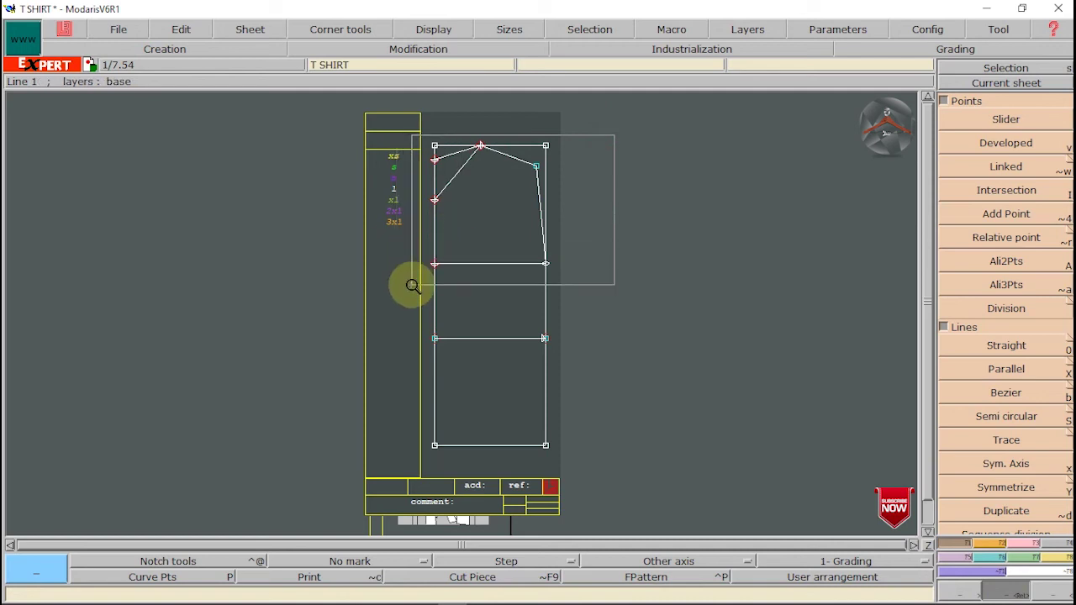
click(412, 282)
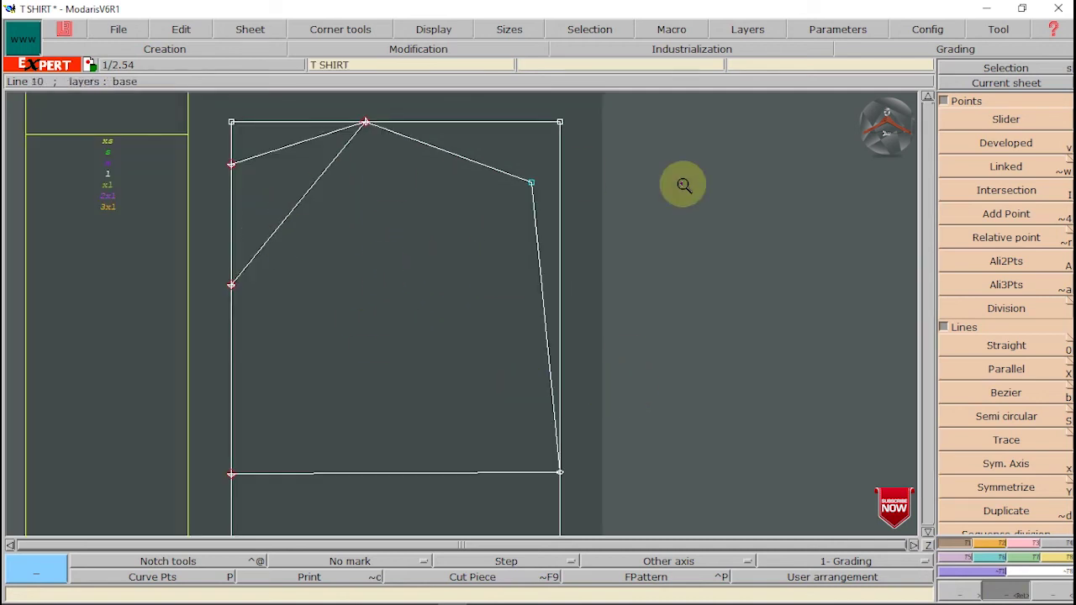
click(422, 34)
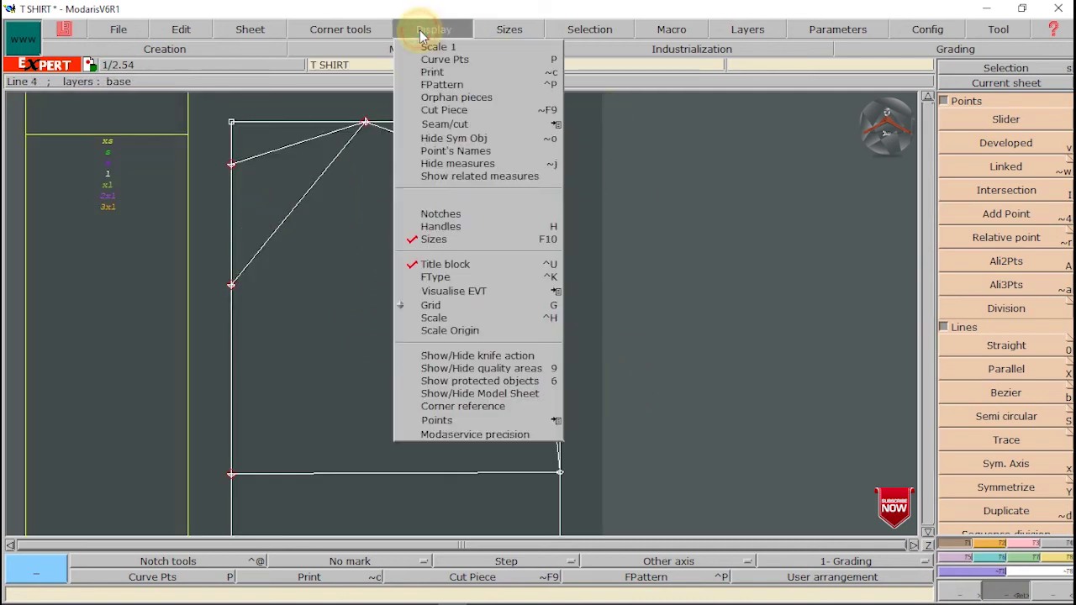
click(474, 227)
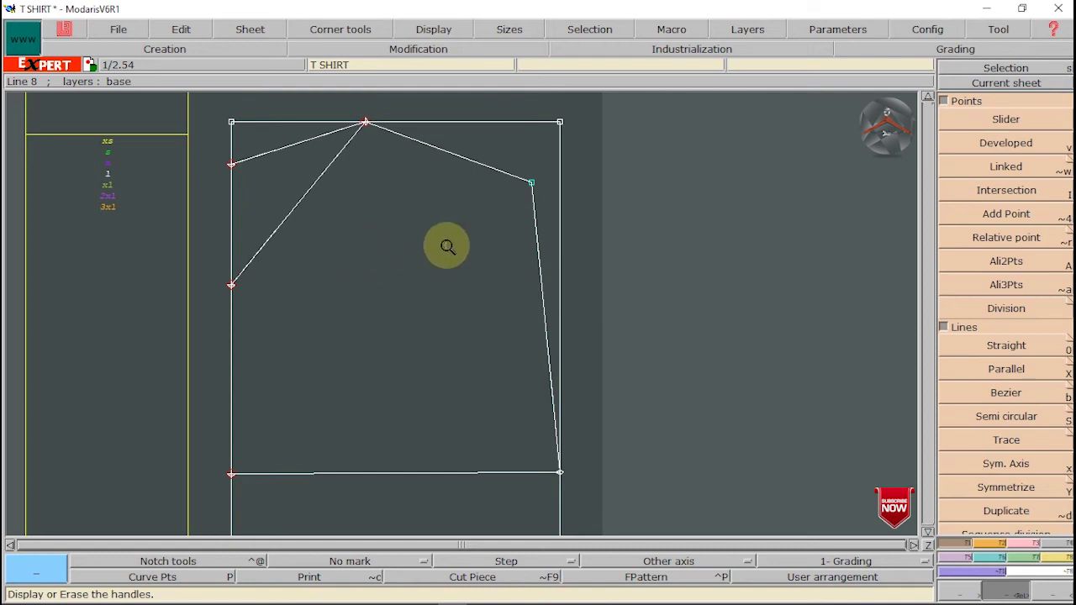
click(1014, 545)
click(990, 331)
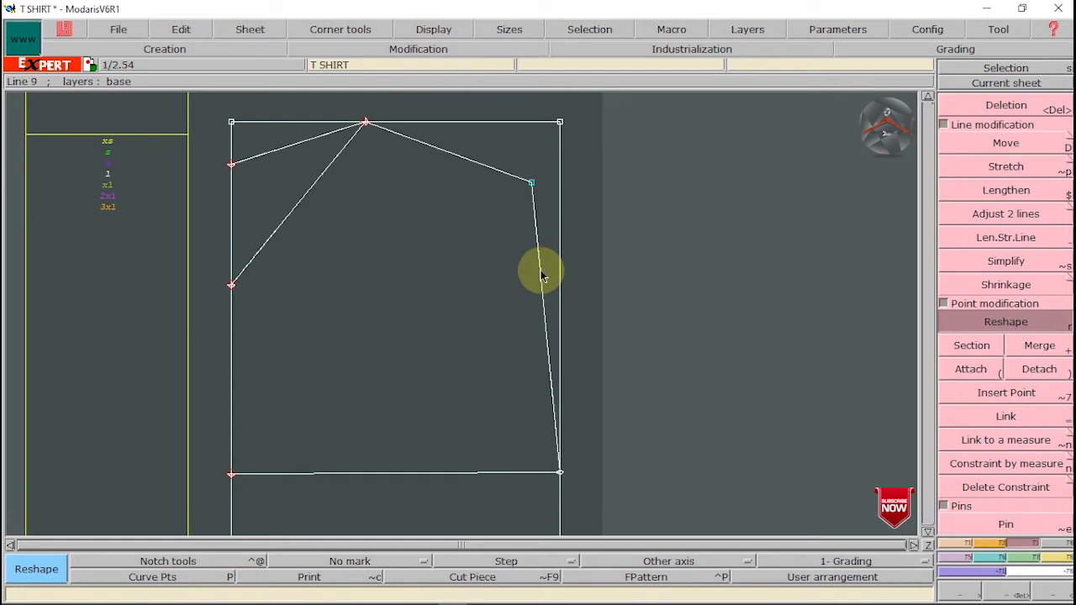
drag(542, 276, 550, 378)
click(471, 434)
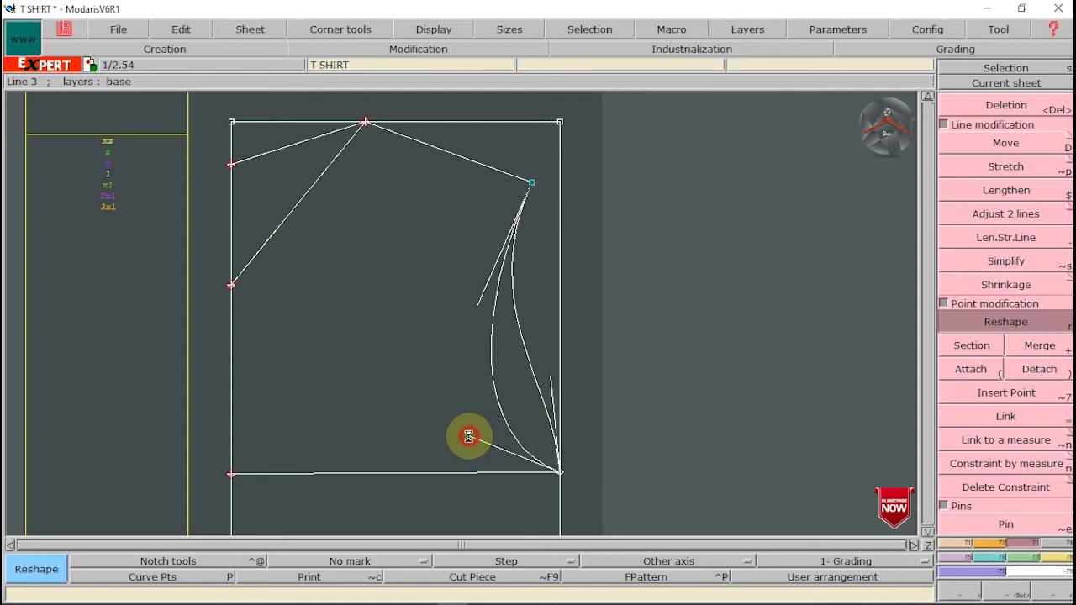
Step: Reshape the front neckline into a rounded curve, nearly vertical at the shoulder and nearly horizontal at centre front
click(320, 187)
click(362, 235)
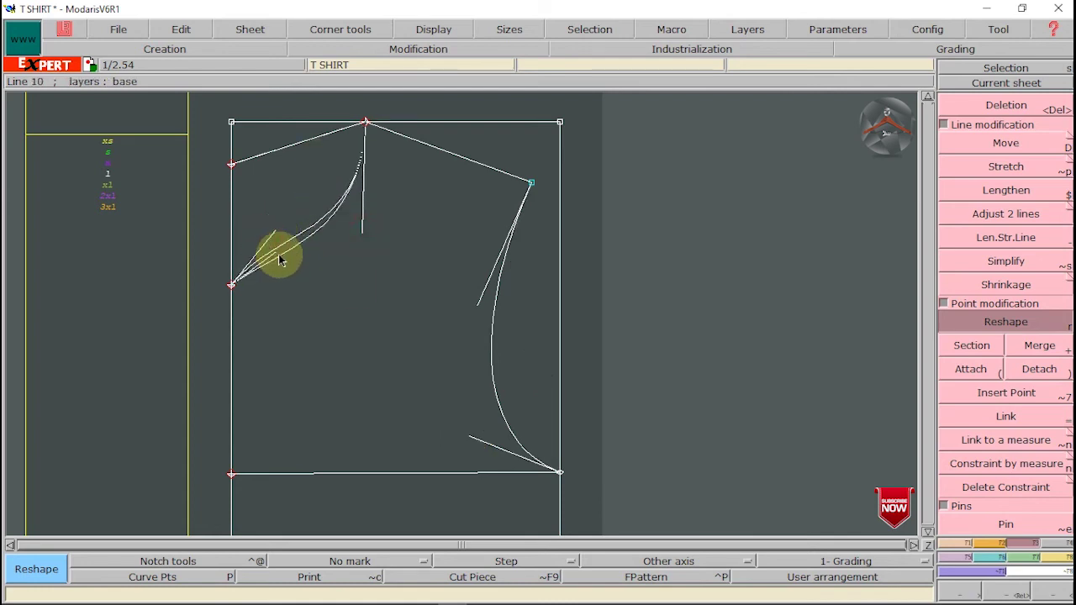
click(284, 281)
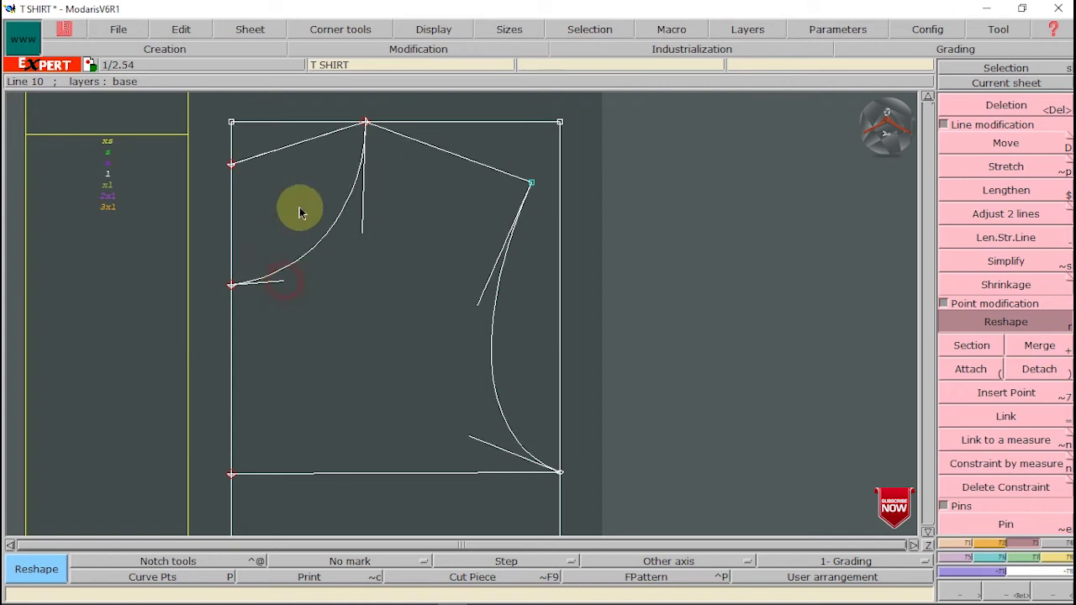
Step: Reshape the back neckline into a shallow rounded curve, steep at the shoulder point and nearly horizontal at centre back
click(334, 135)
click(361, 164)
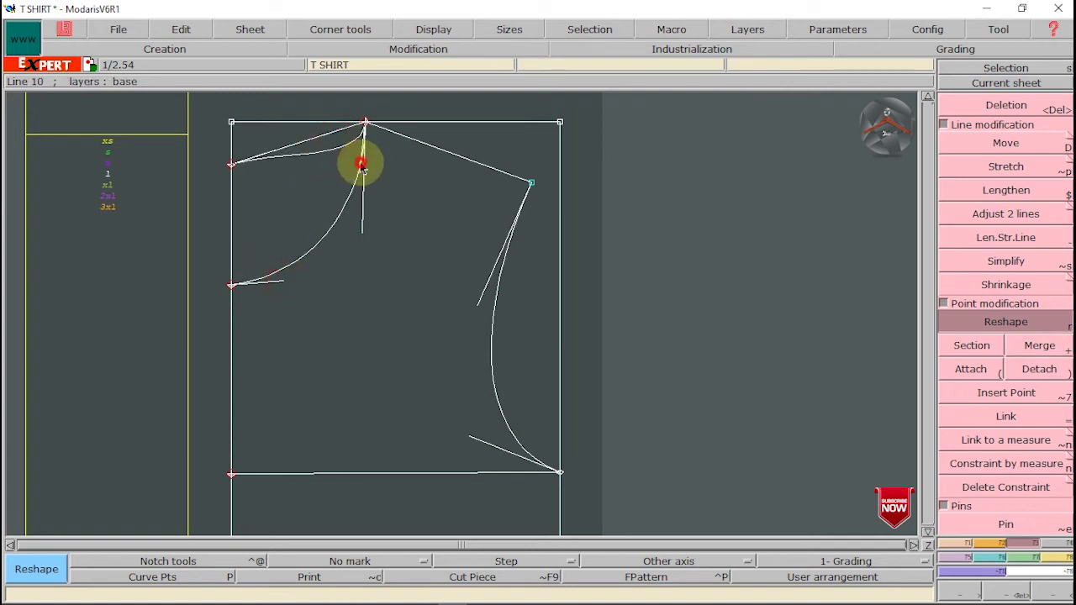
click(272, 163)
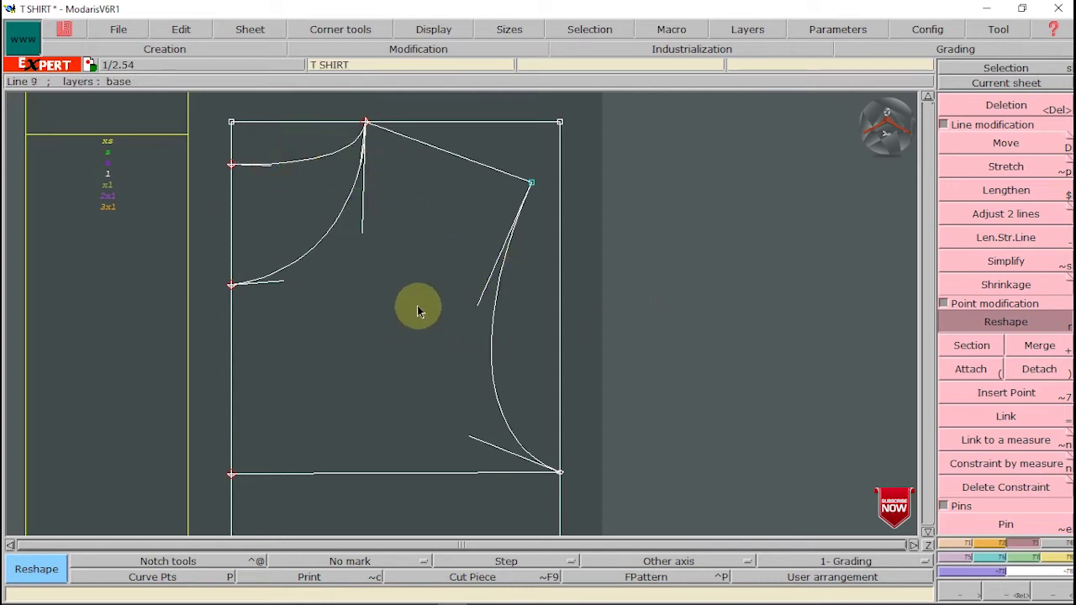
Step: Draw the Bezier side seam from the armhole's lower end through the developed waist point to a point just above the hem corner
click(1053, 591)
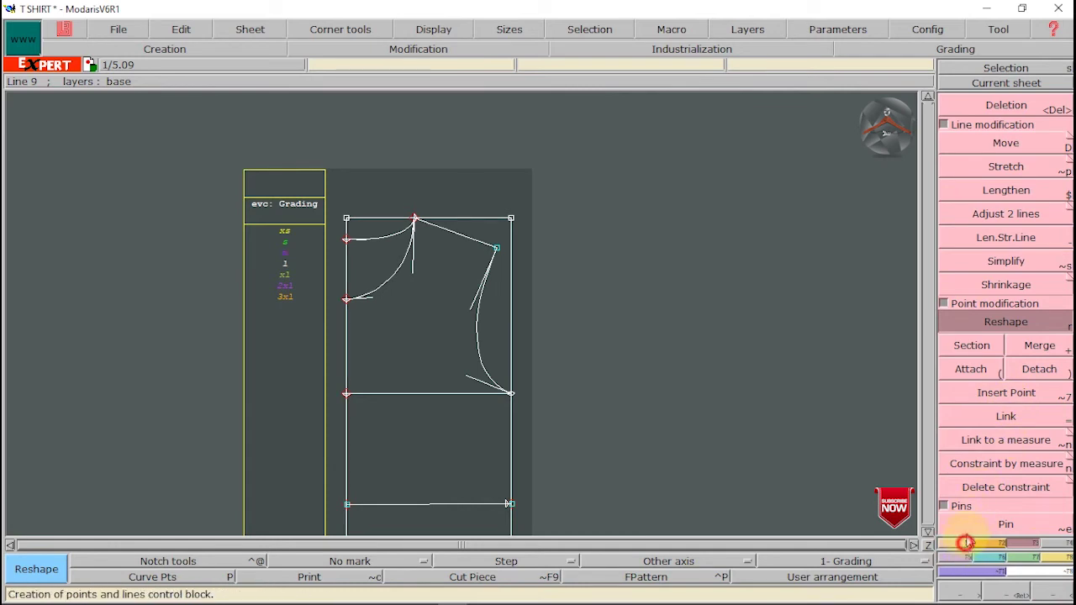
click(965, 542)
click(1002, 392)
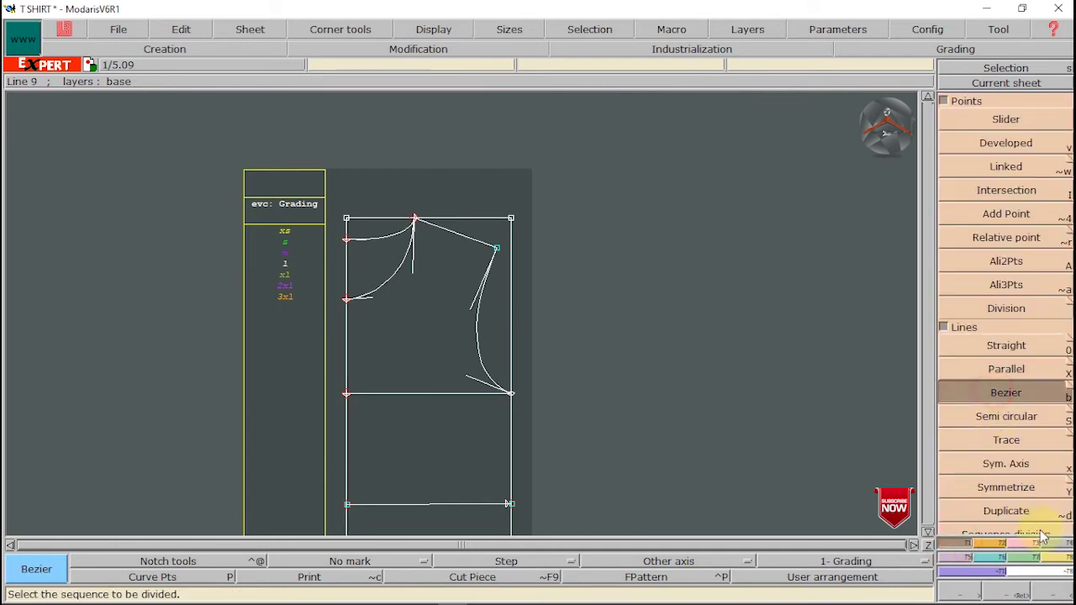
click(1006, 398)
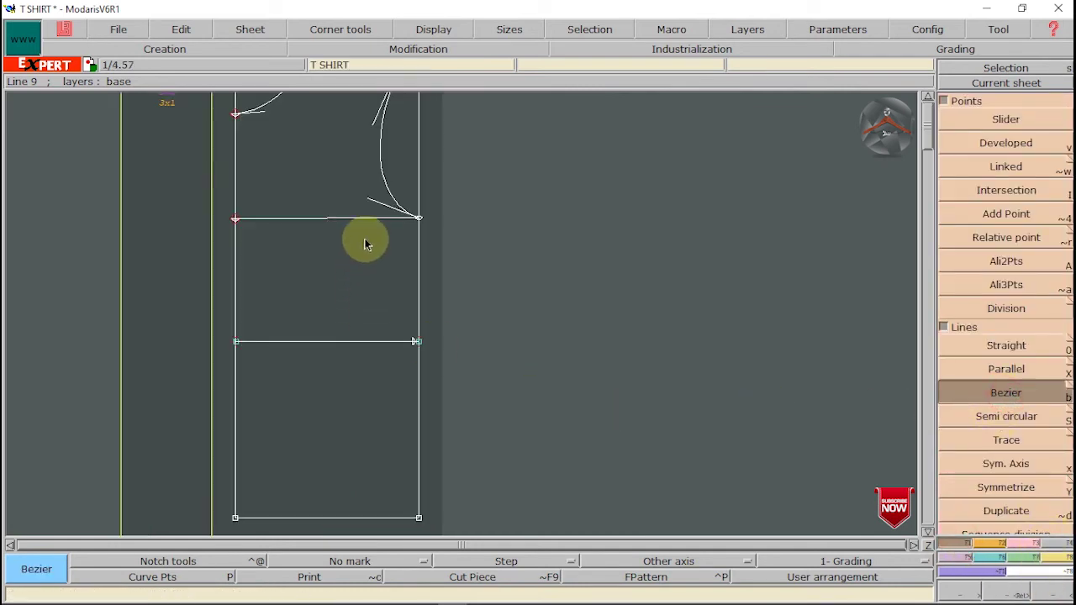
click(418, 220)
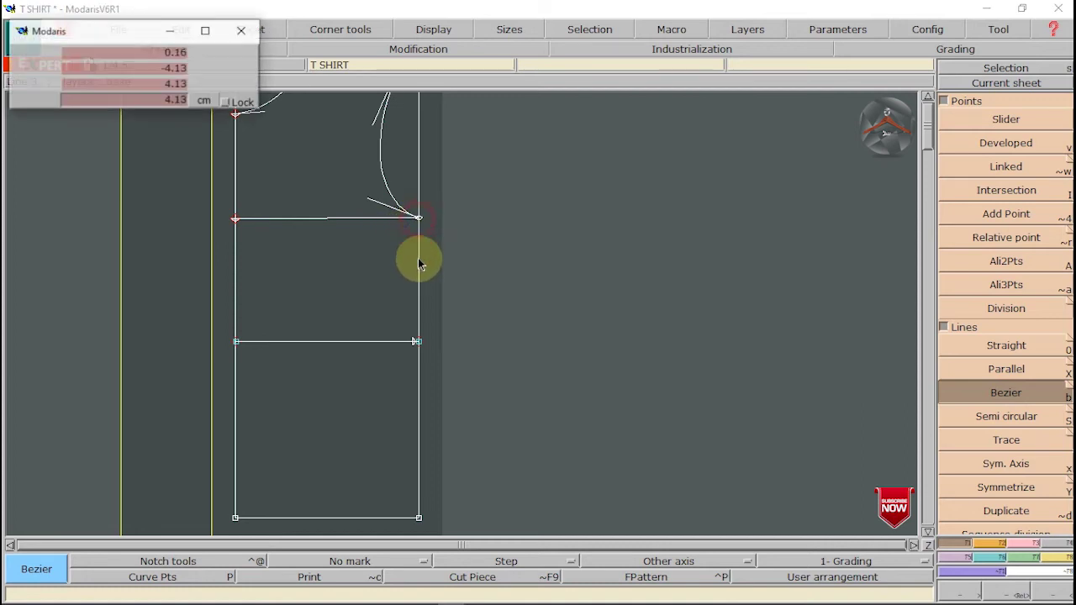
click(415, 343)
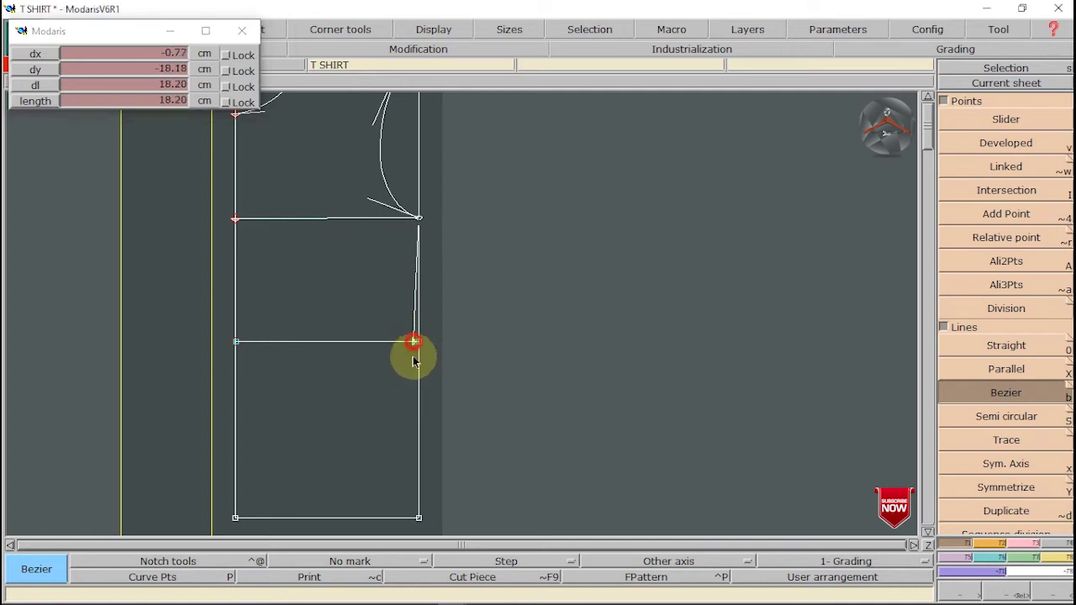
click(419, 502)
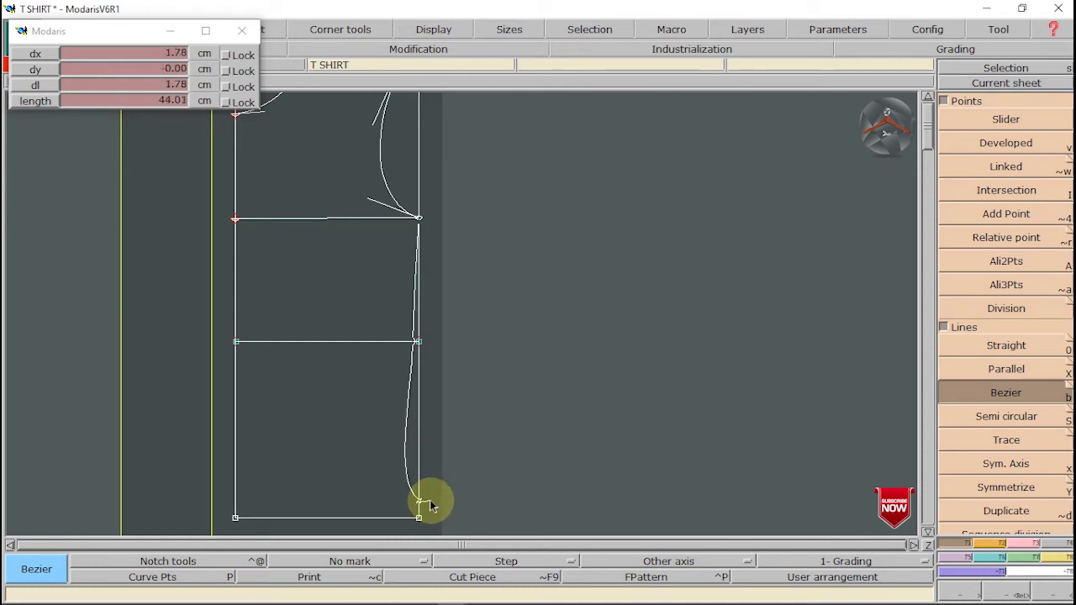
right_click(419, 504)
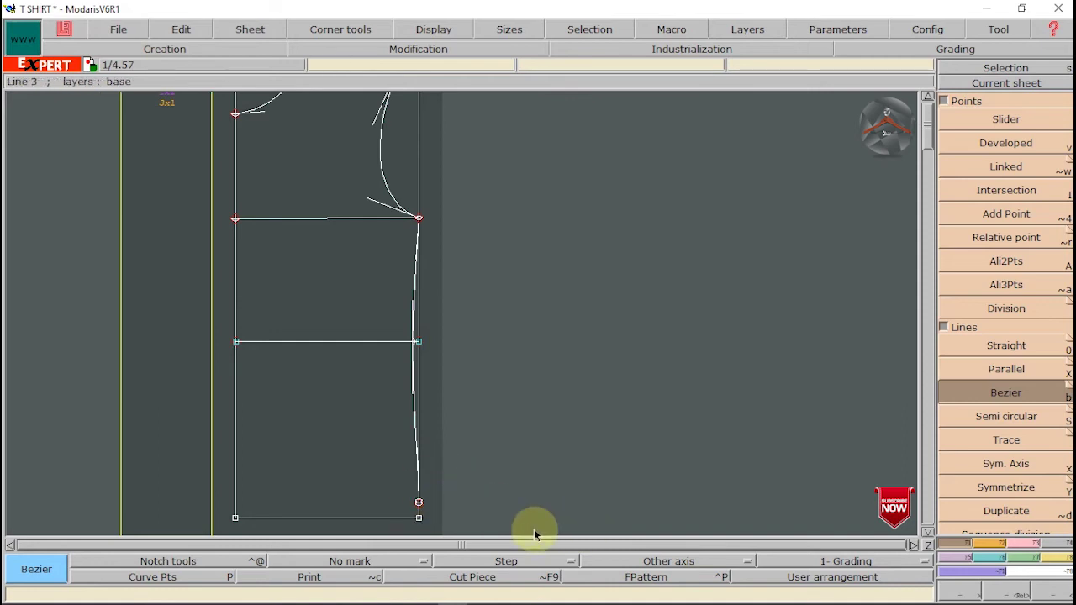
Step: Draw a Bezier hem line from the side seam's lower end to the bottom corner on the centre line
click(419, 503)
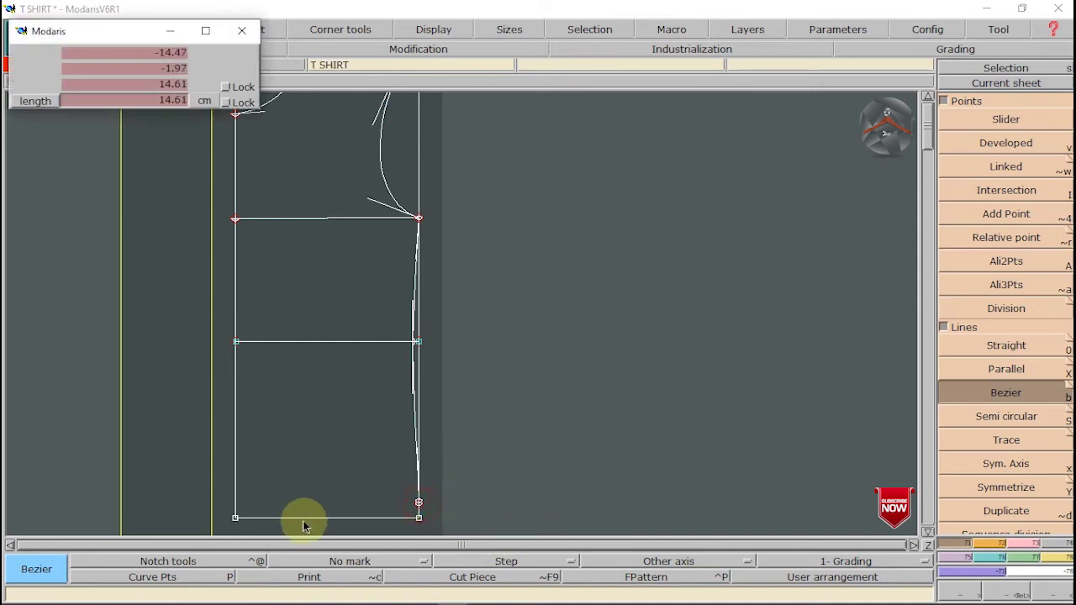
click(235, 518)
click(237, 517)
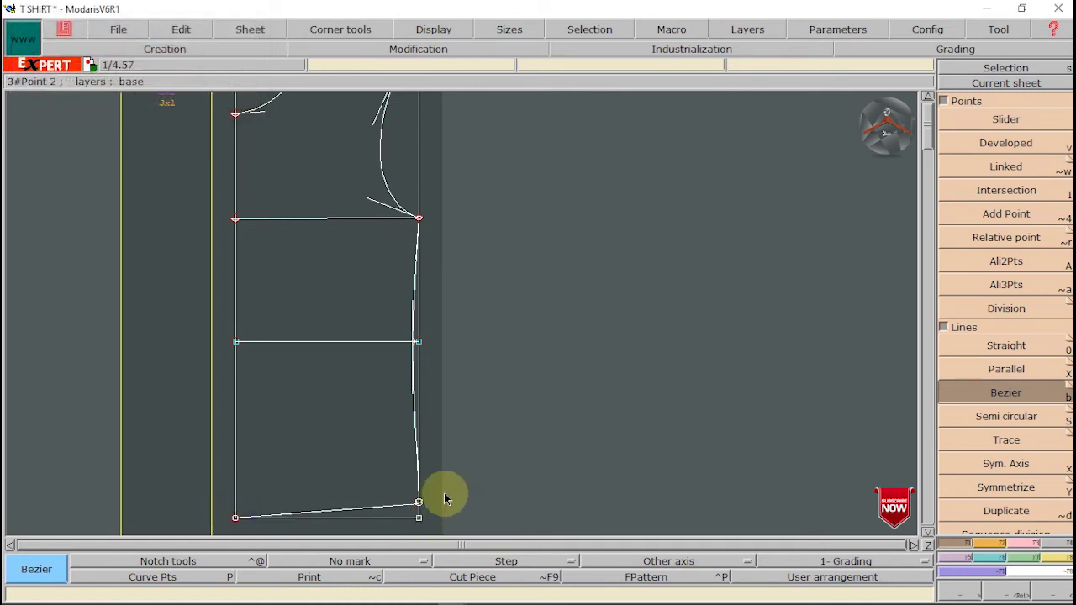
Step: Reshape the new hem line into a shallow downward curve that rises towards the side seam
click(1020, 542)
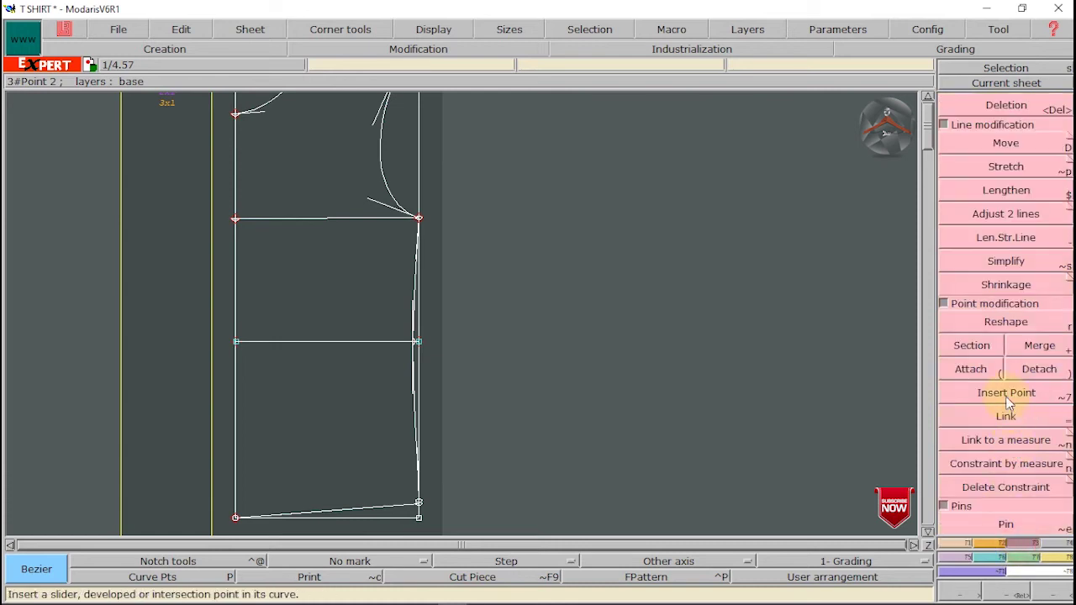
click(1006, 325)
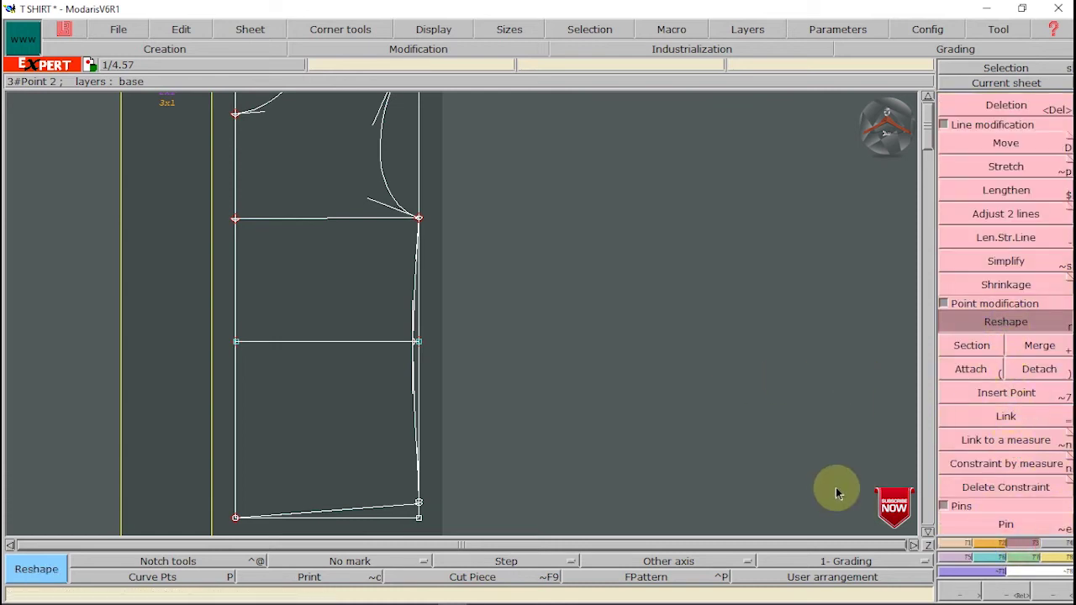
click(1020, 590)
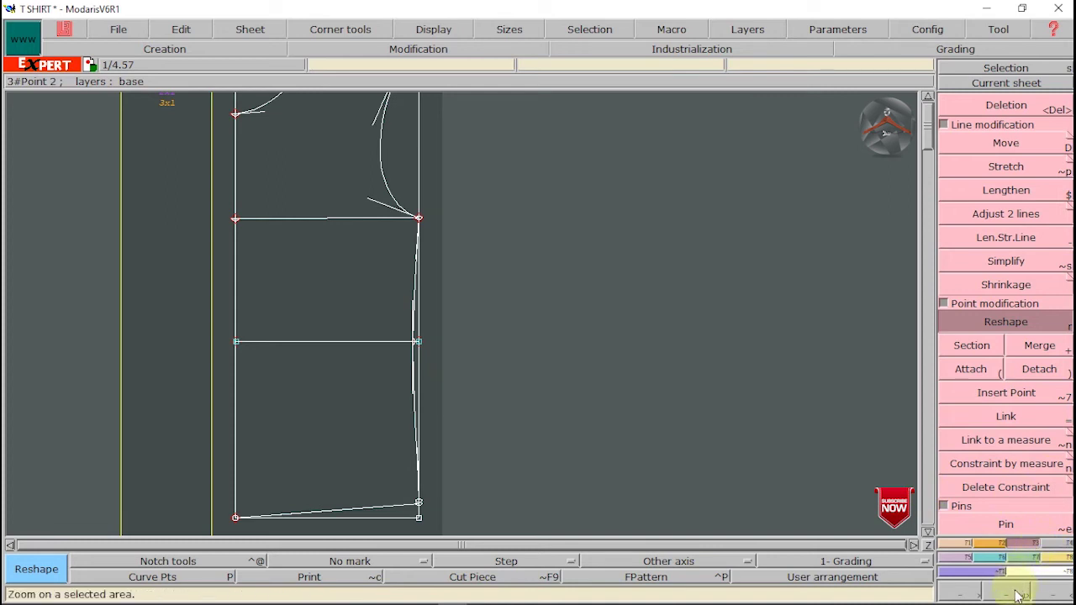
drag(586, 492, 163, 524)
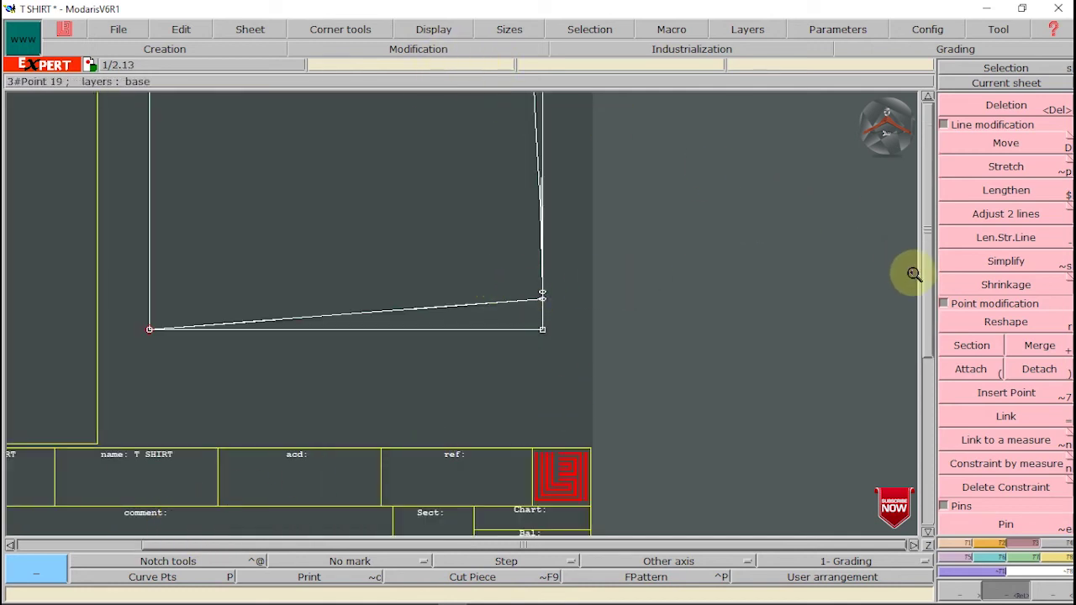
click(977, 326)
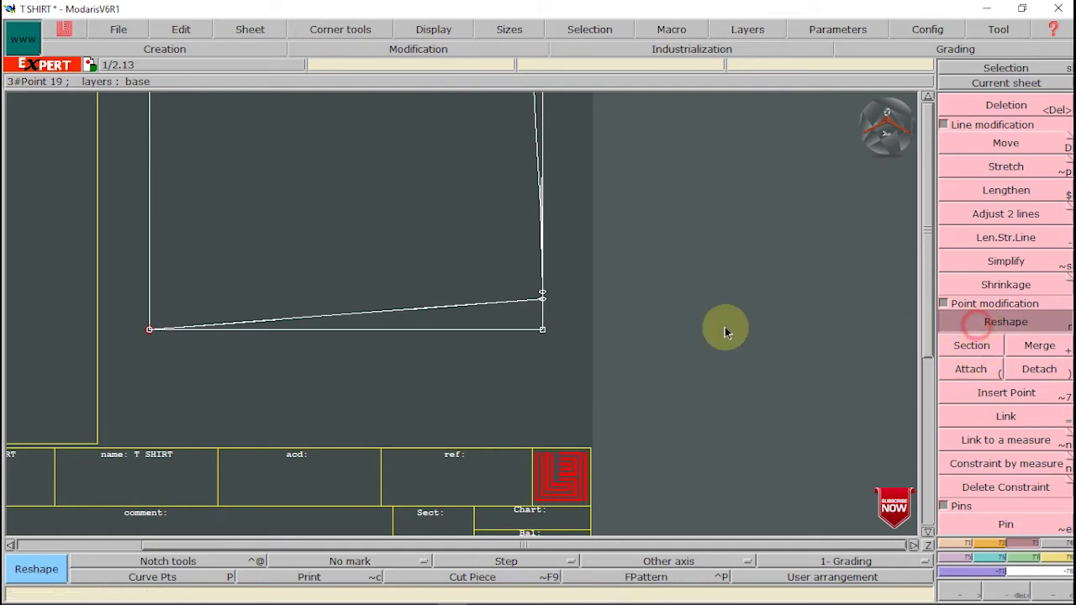
click(466, 308)
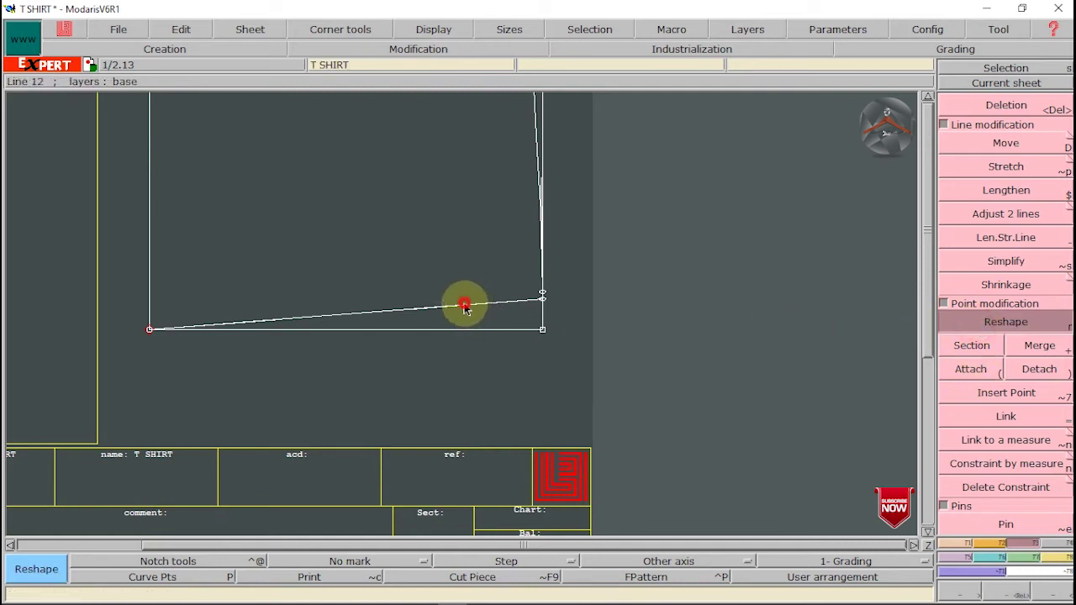
click(468, 319)
Step: Delete the horizontal chest and waist construction lines from the body block
scroll(468, 321, down, 2)
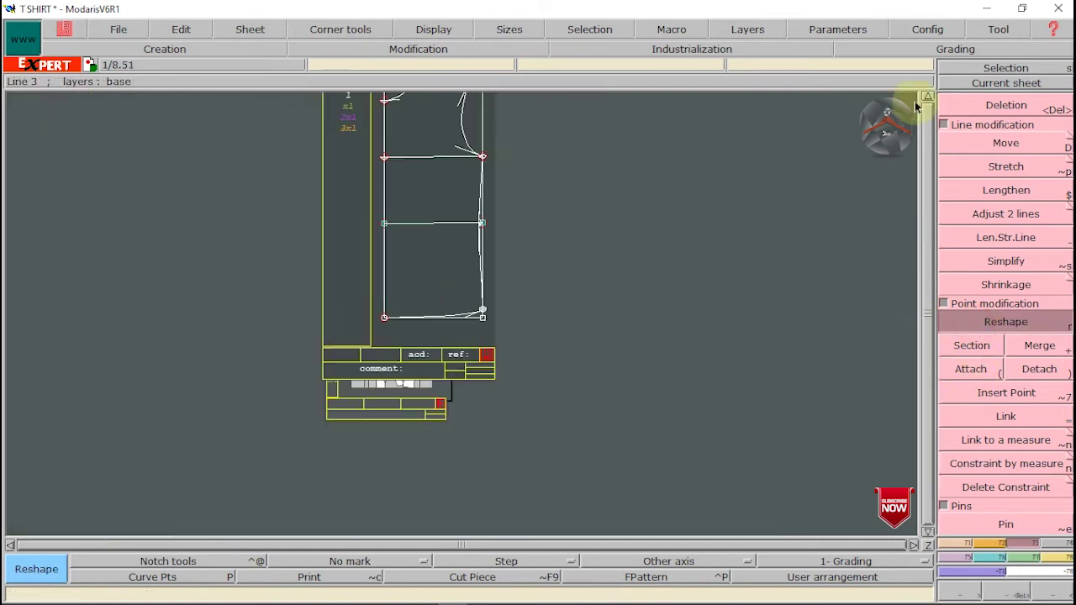
click(927, 99)
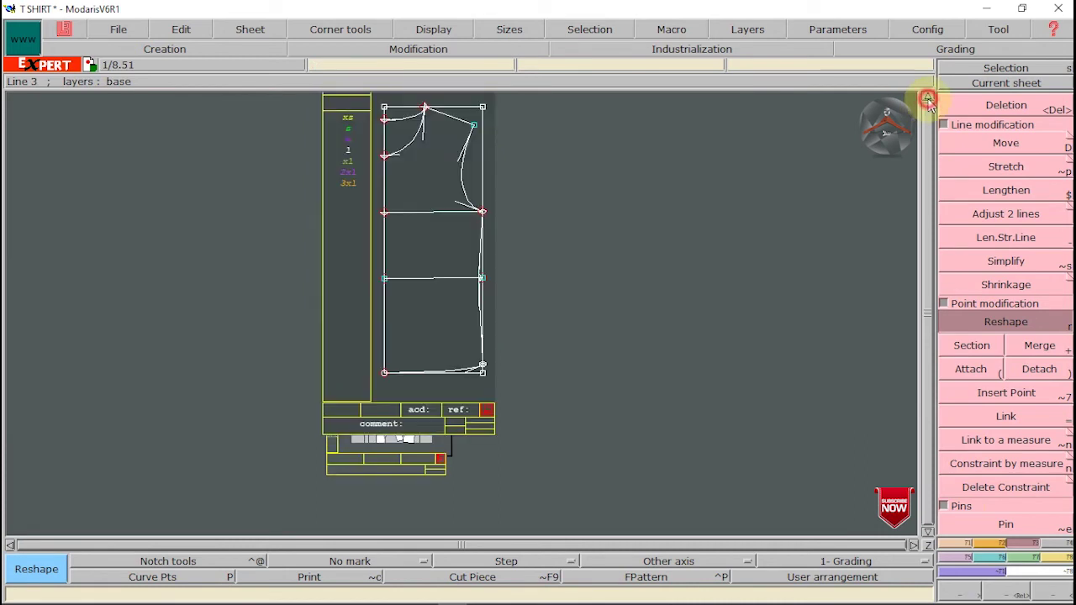
click(927, 99)
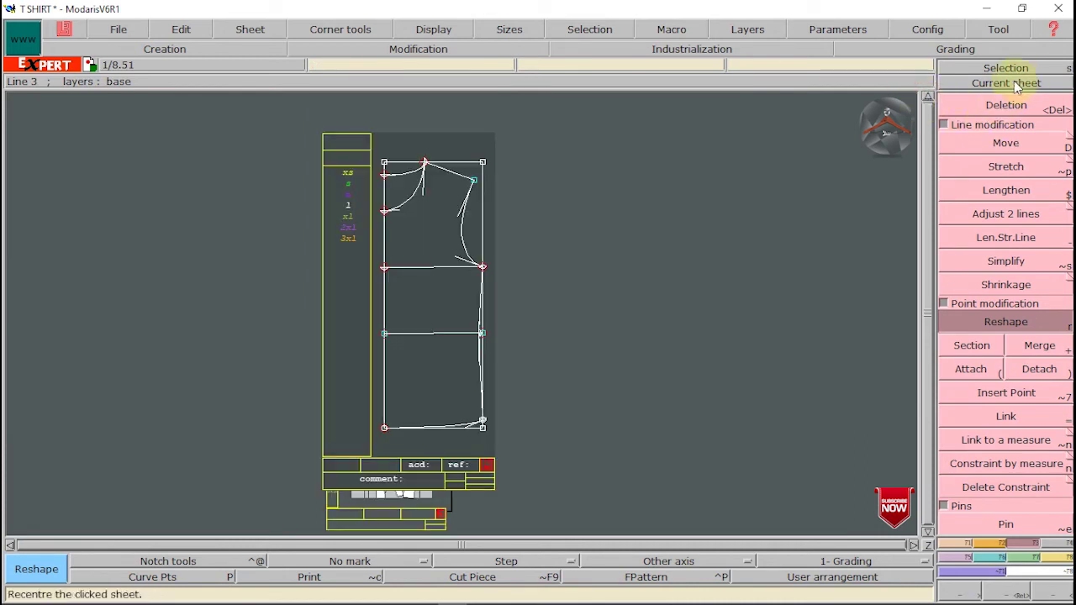
click(1016, 106)
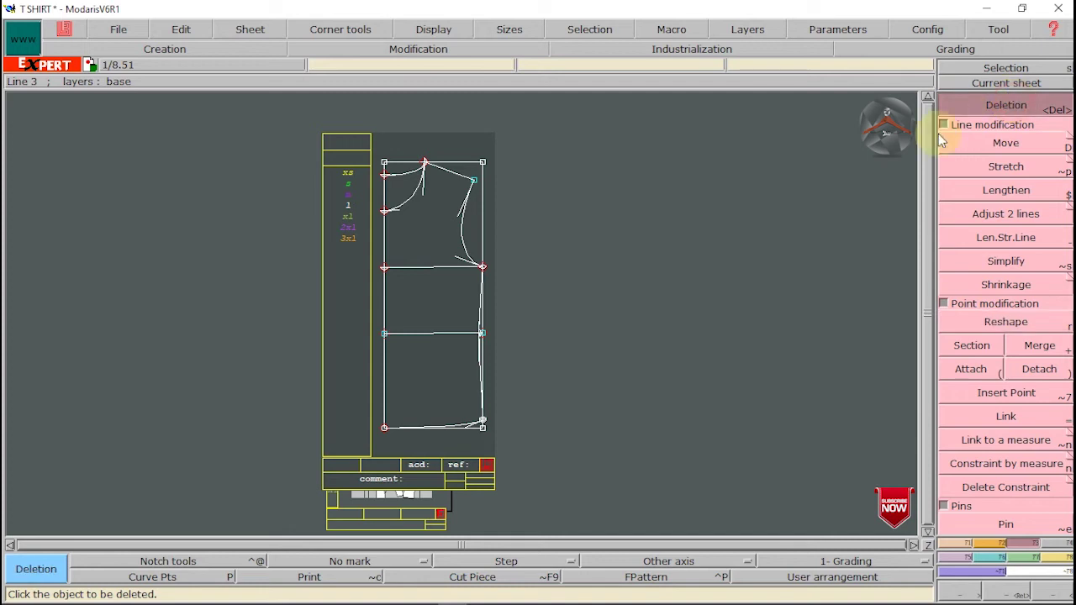
click(416, 268)
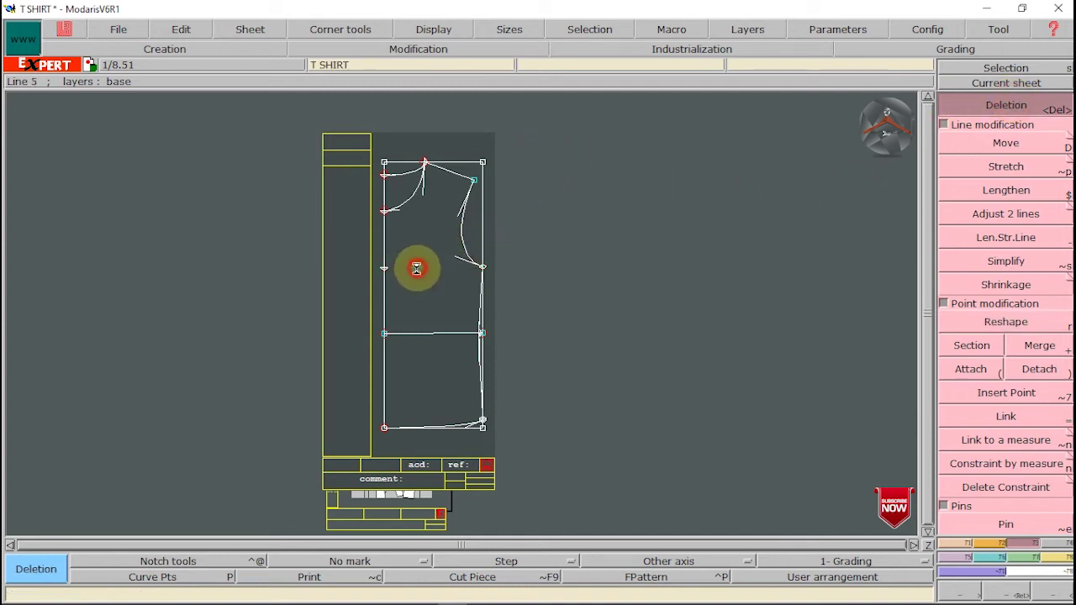
click(422, 334)
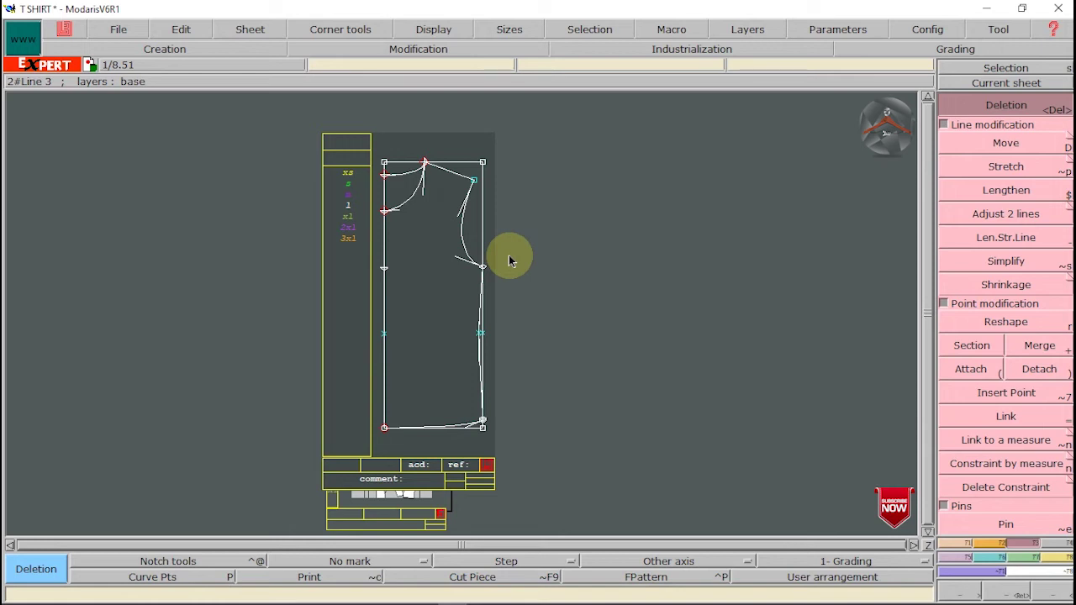
Step: Check the measurement chart and draw a rectangle 21 cm wide and 24 cm high beside the body's shoulder for the sleeve
mouse_move(595, 599)
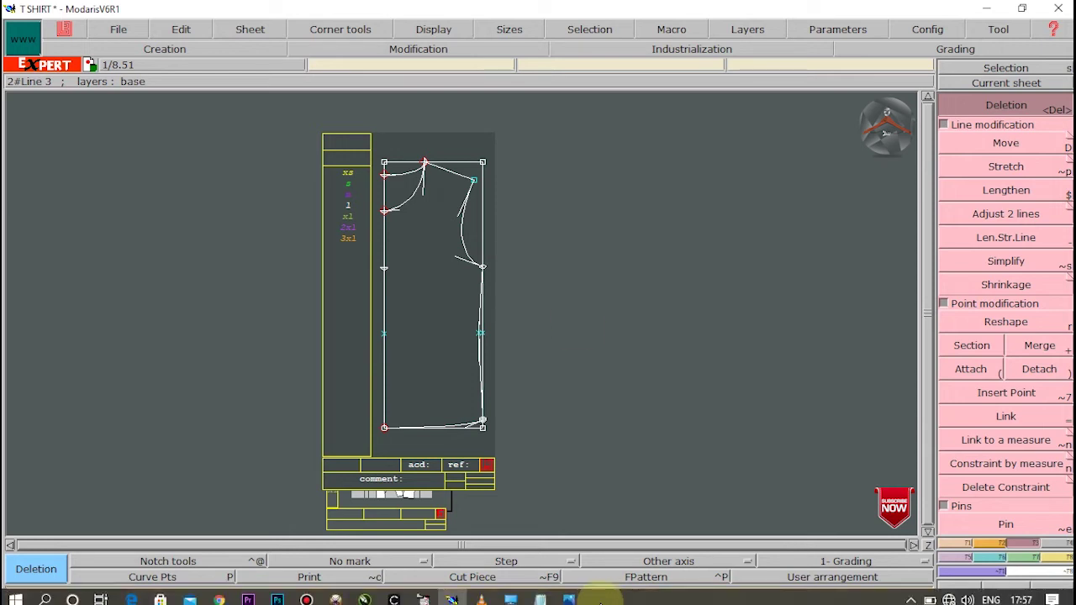
click(571, 593)
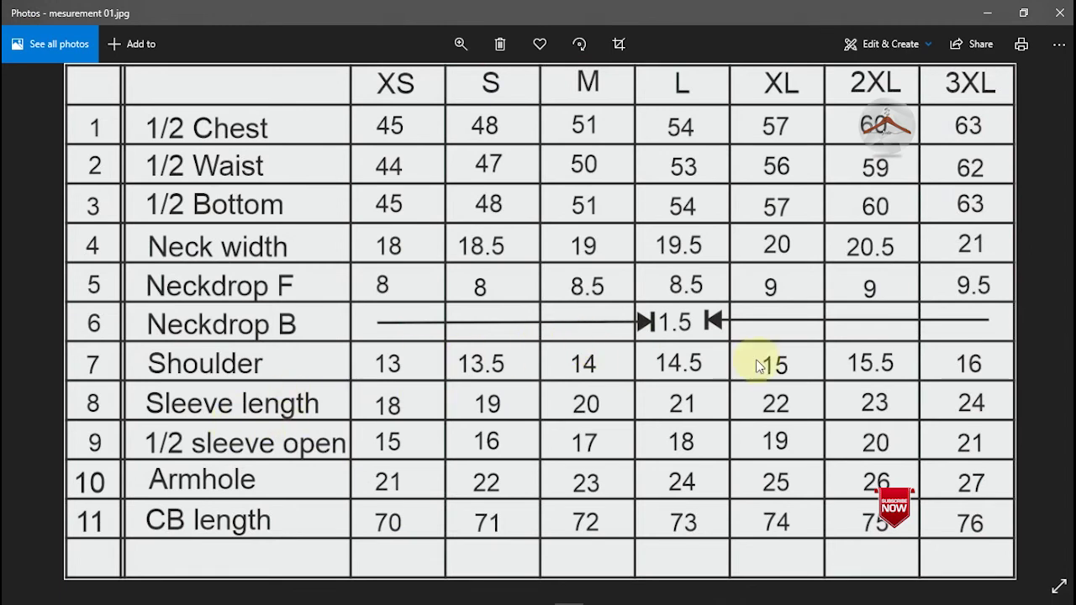
click(977, 14)
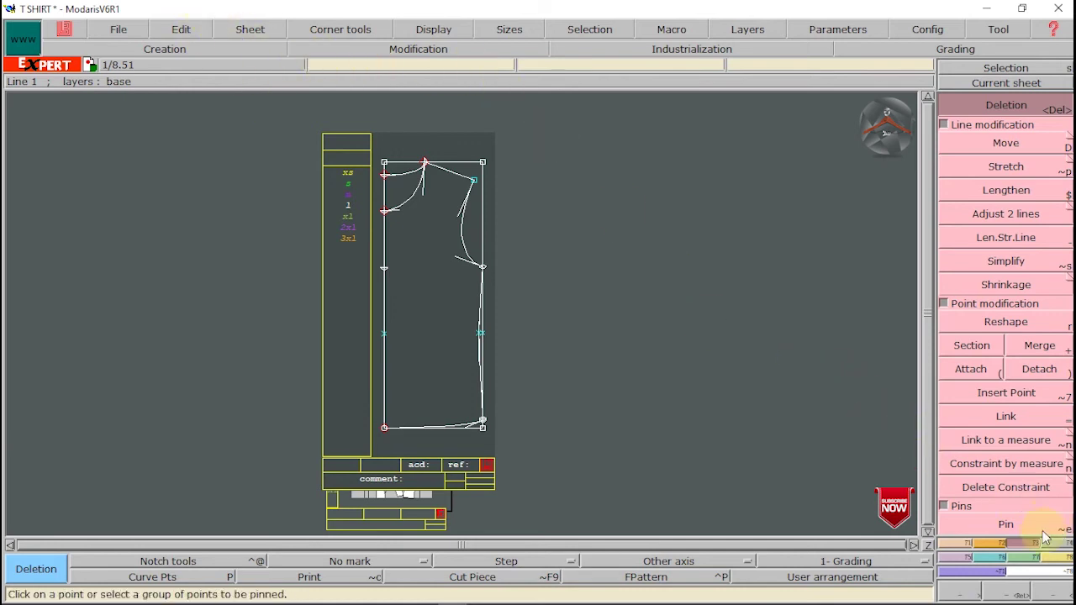
click(992, 543)
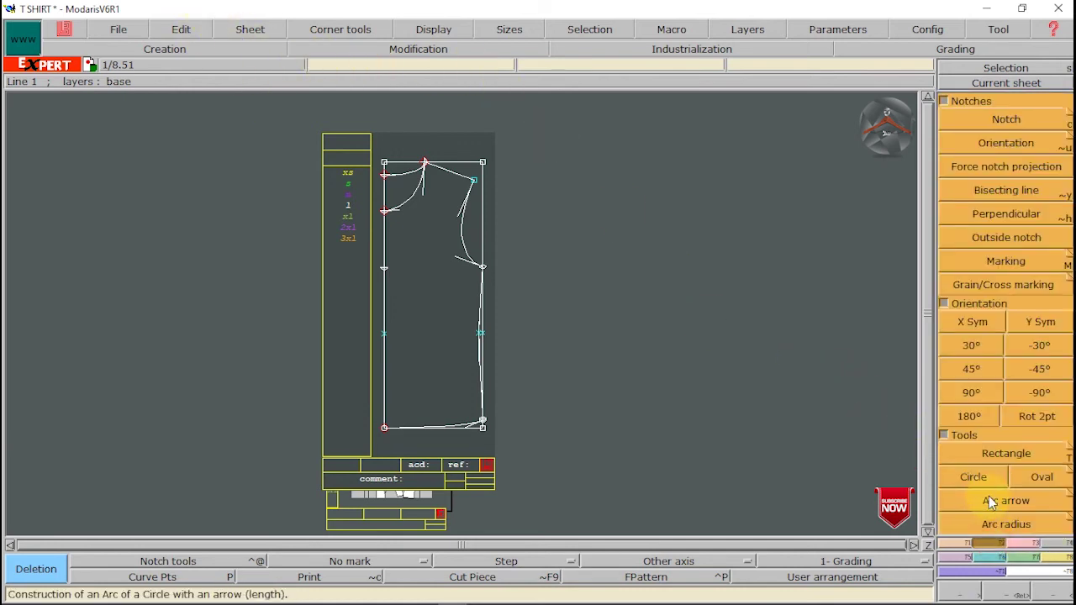
click(989, 501)
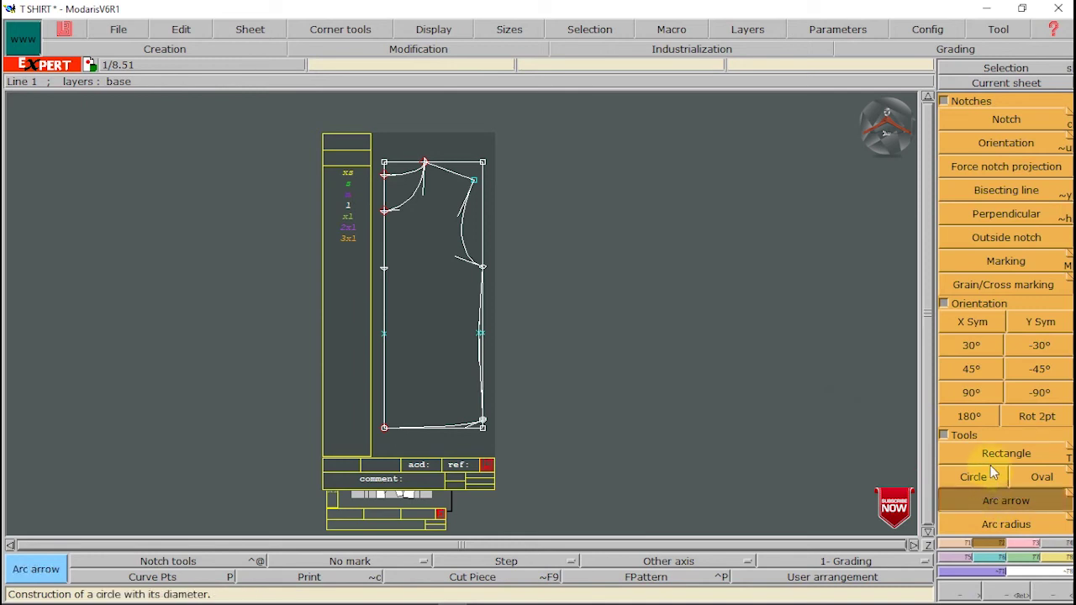
click(992, 458)
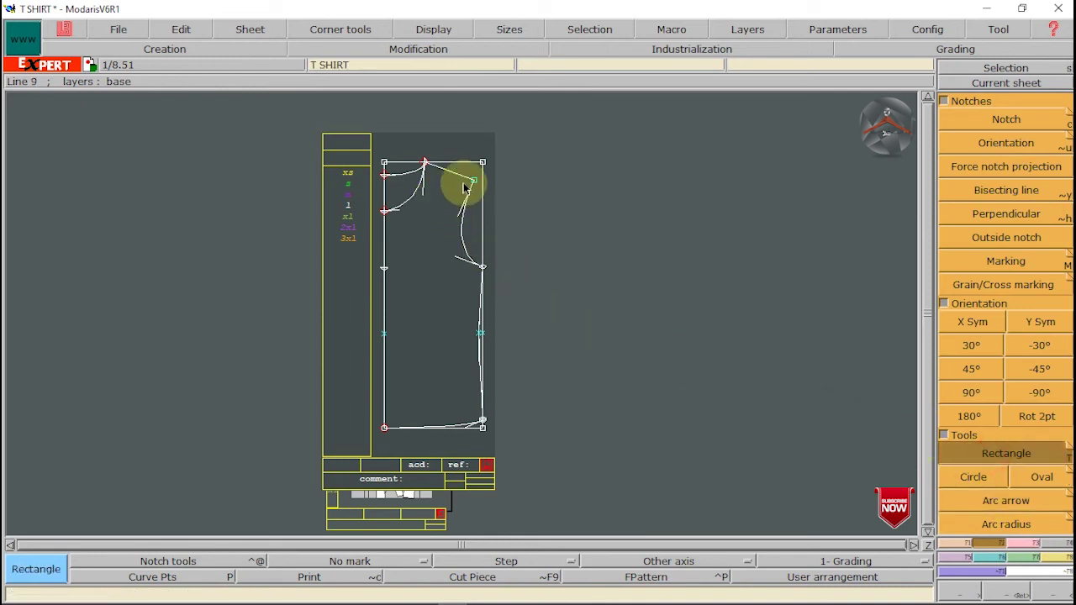
click(493, 181)
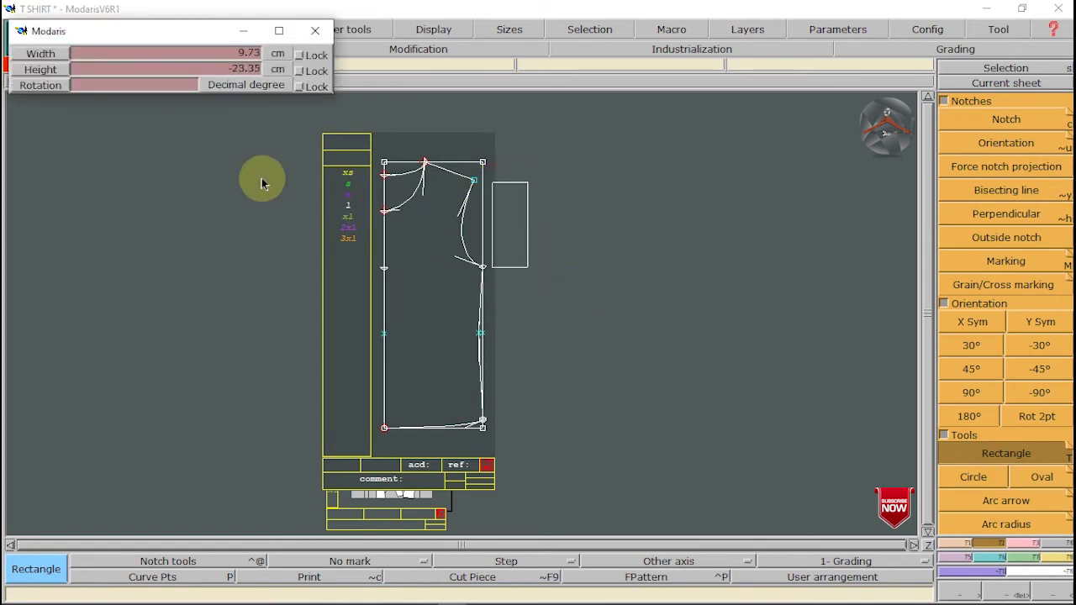
click(198, 70)
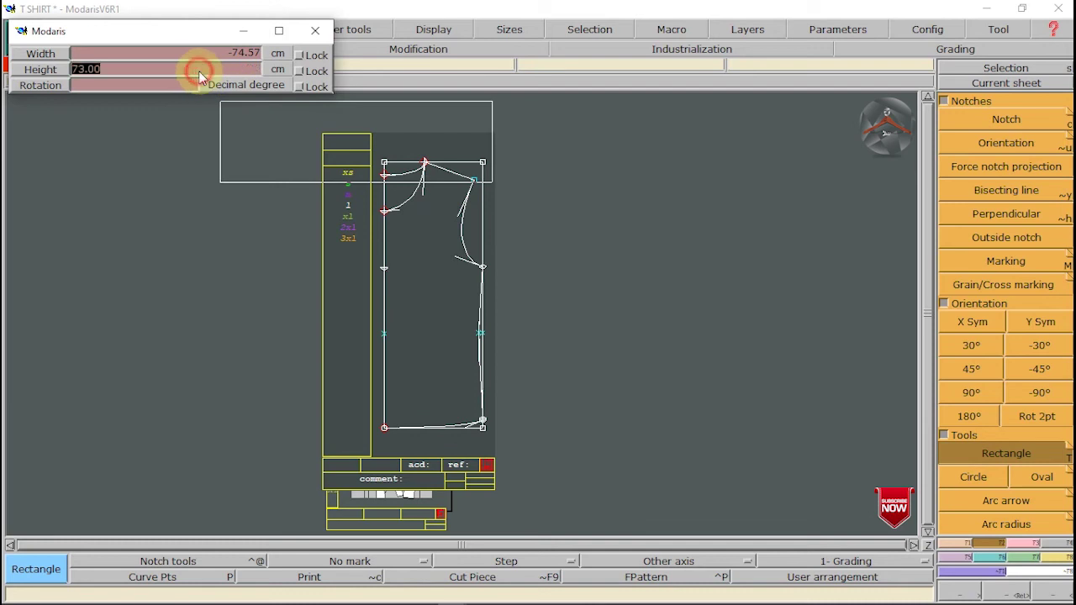
text(24)
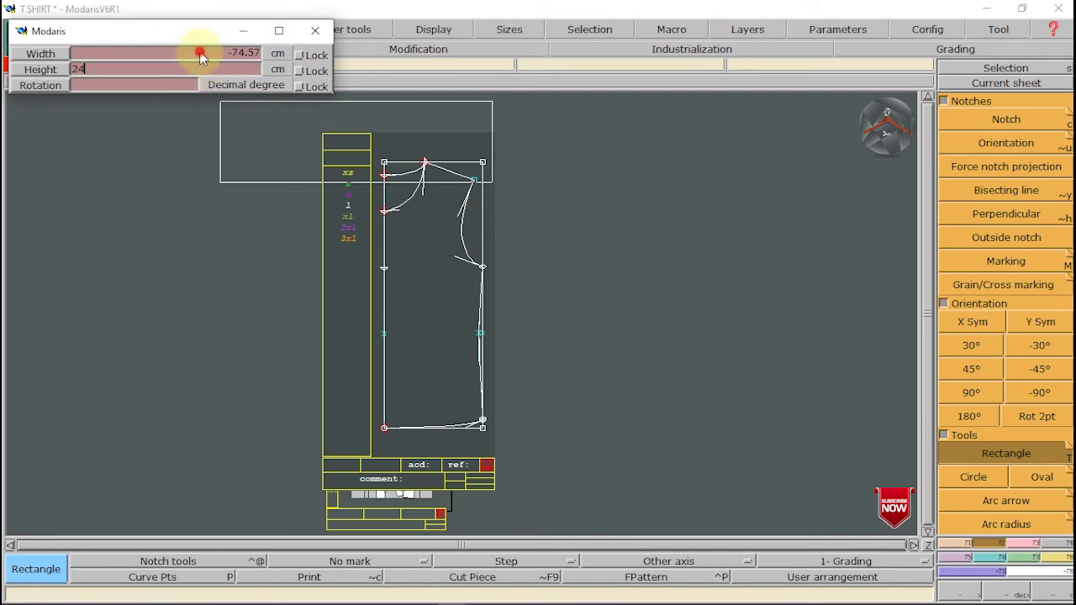
click(199, 52)
text(21)
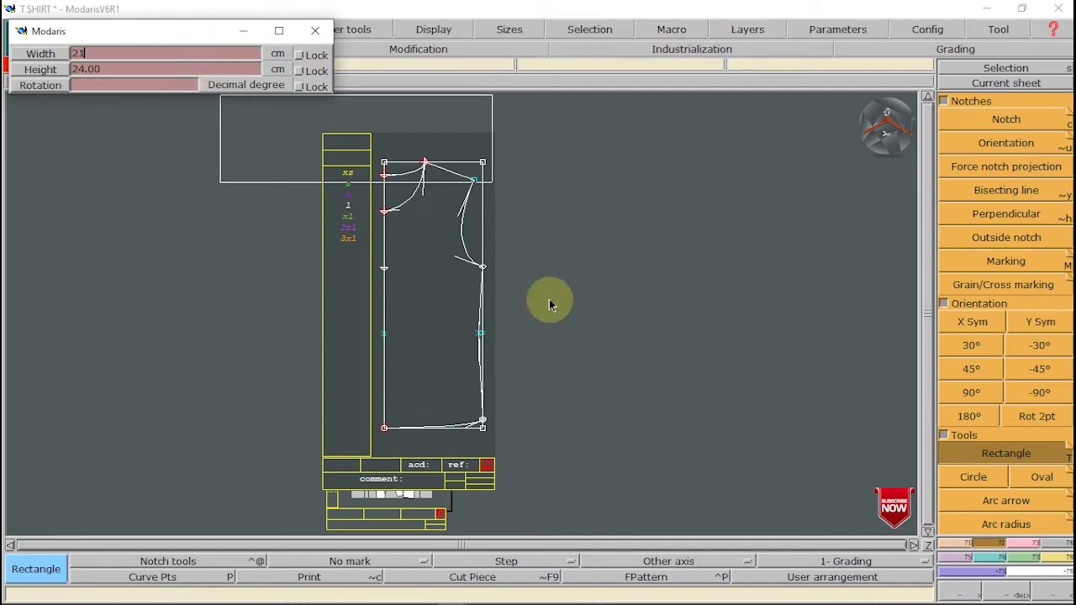
key(Return)
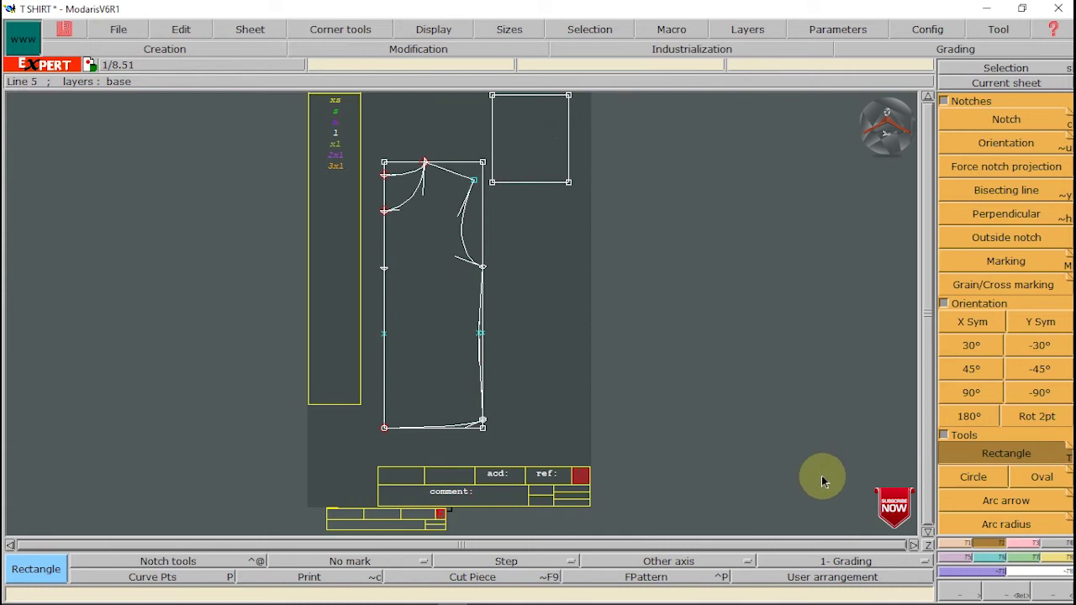
mouse_move(1027, 598)
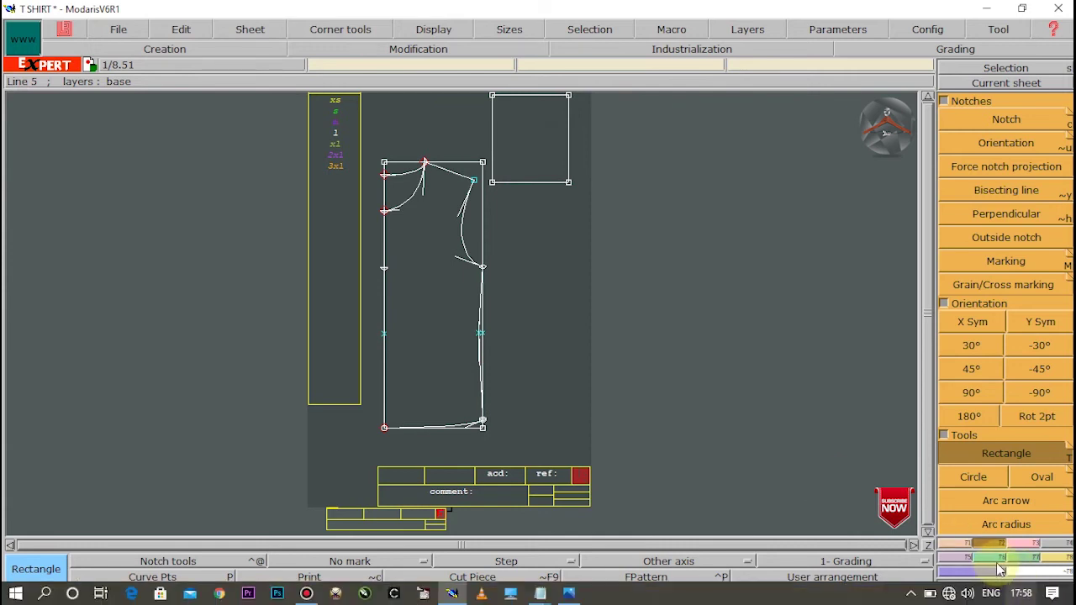
Step: Place a developed point on the right side of the sleeve rectangle, about 6.5 cm above its lower corner
click(996, 593)
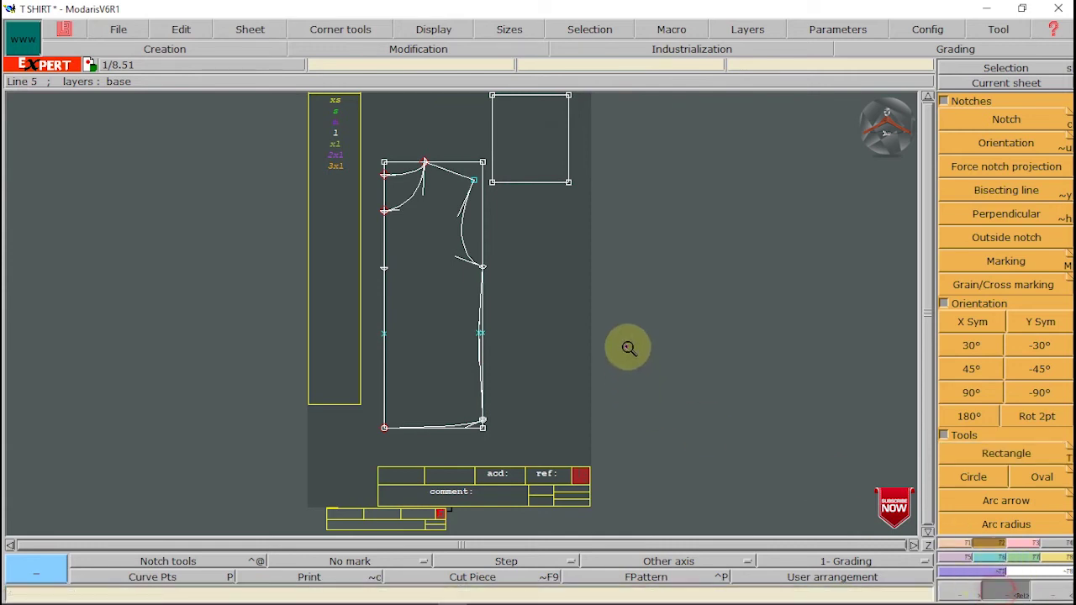
drag(619, 210, 454, 21)
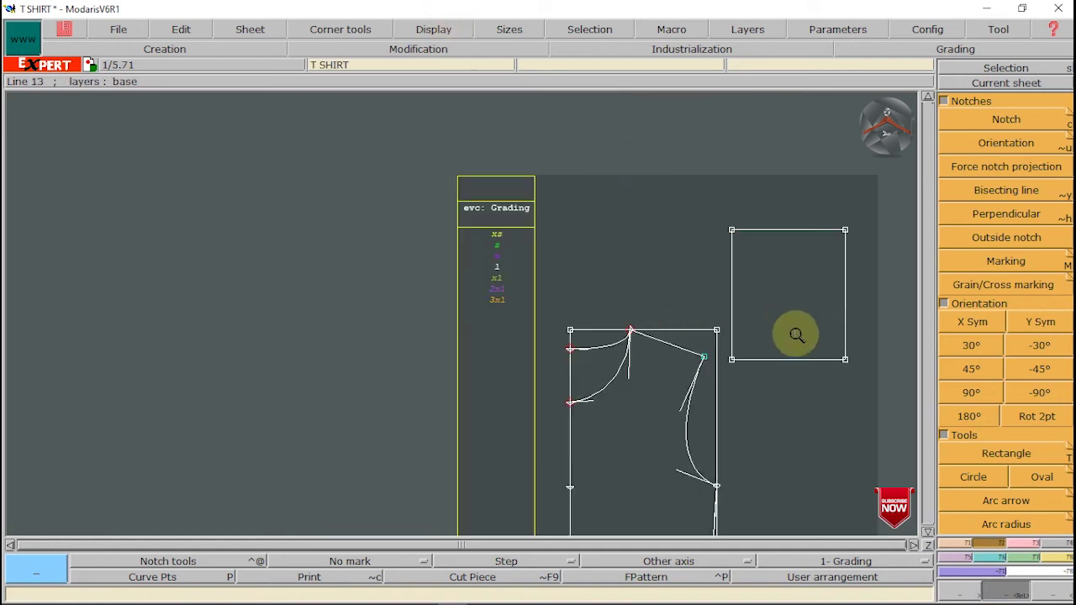
drag(890, 200, 691, 379)
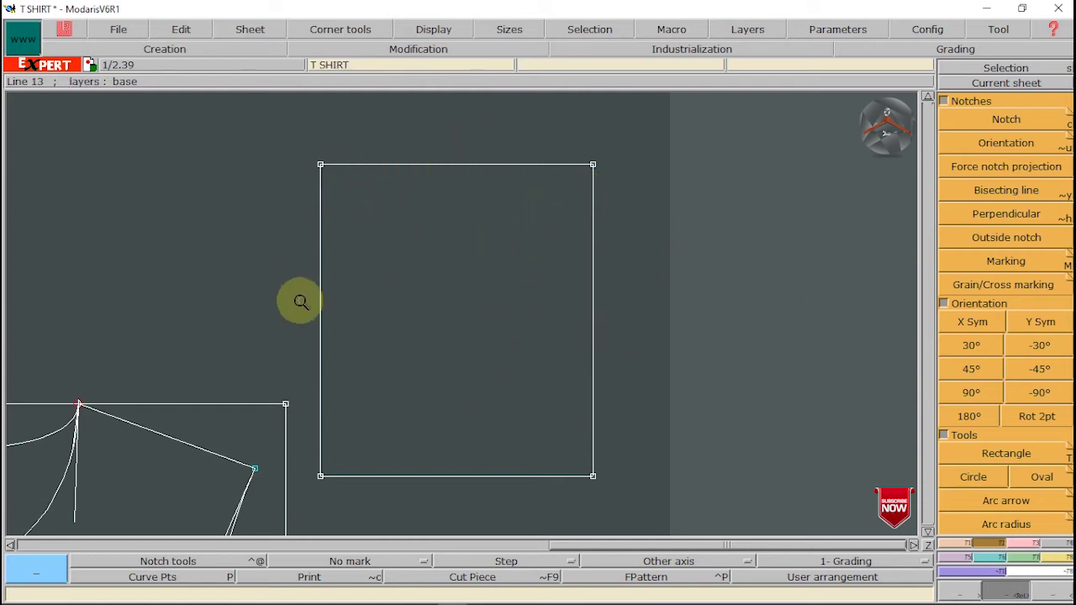
click(966, 544)
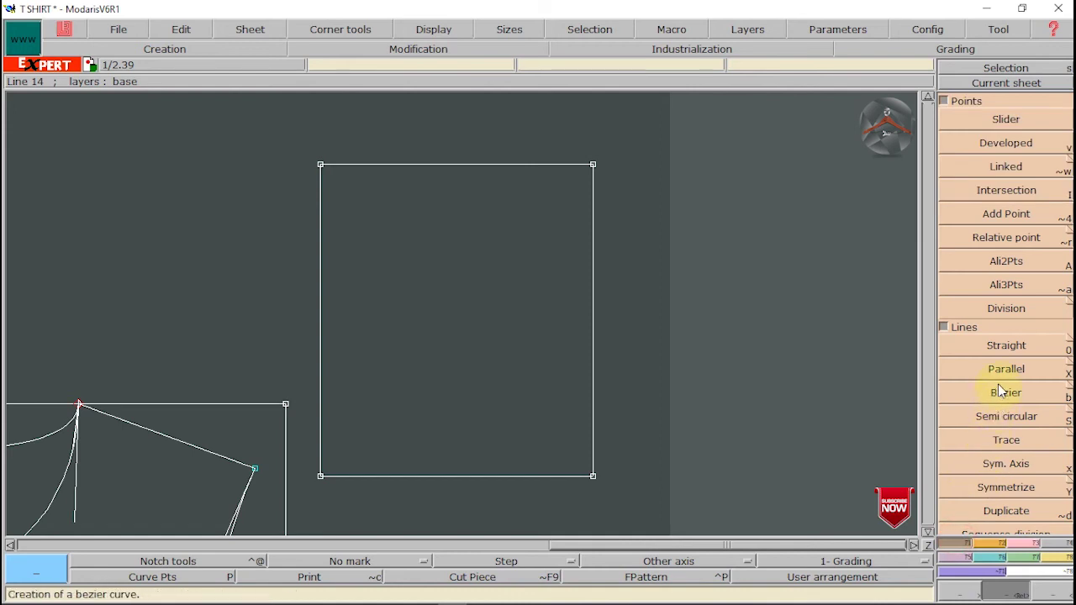
click(1000, 144)
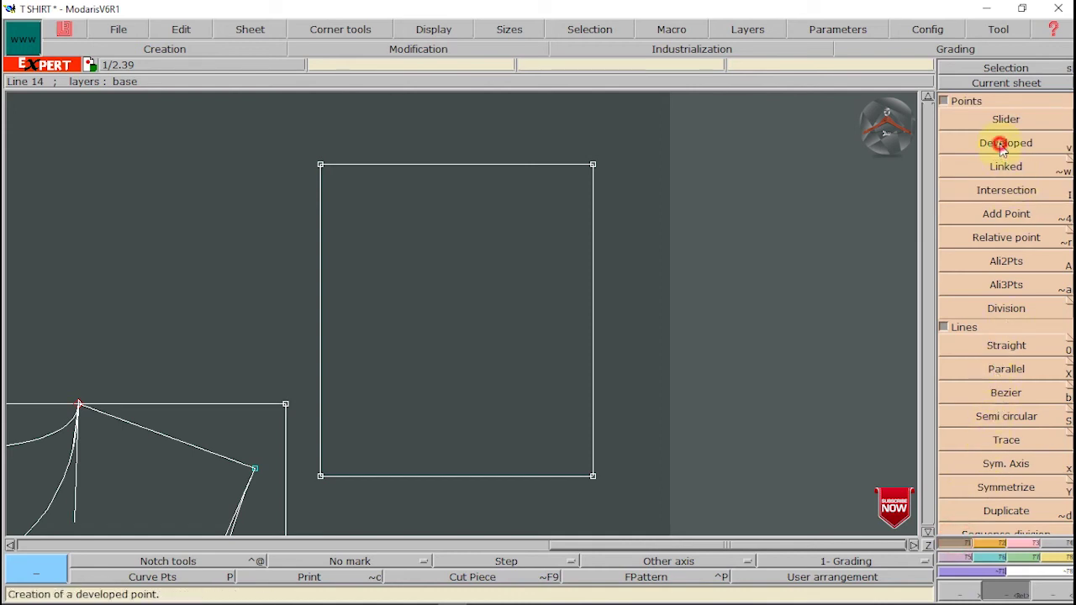
click(593, 166)
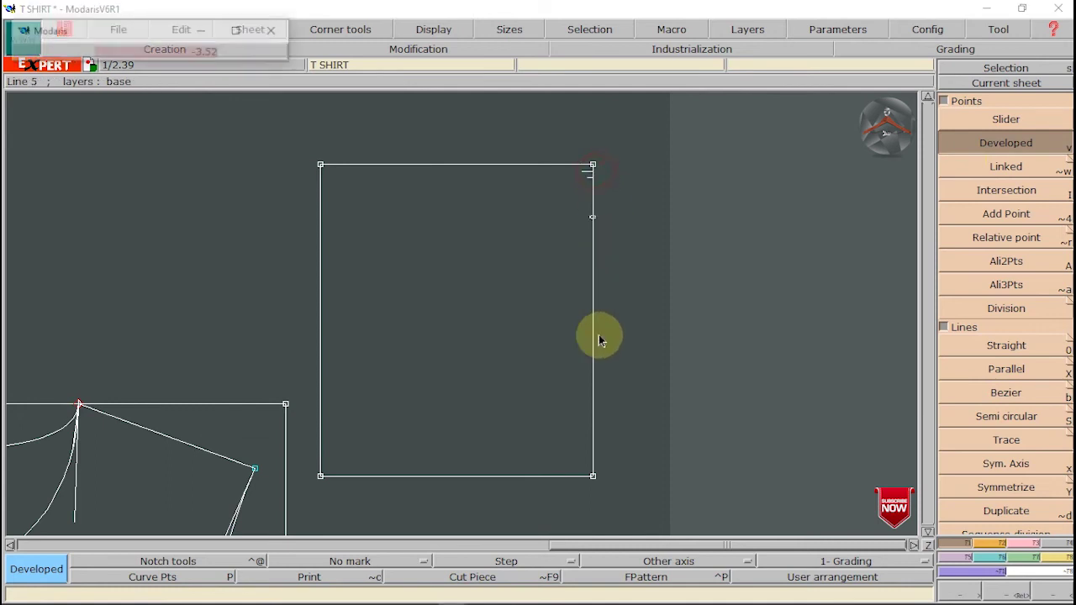
click(612, 390)
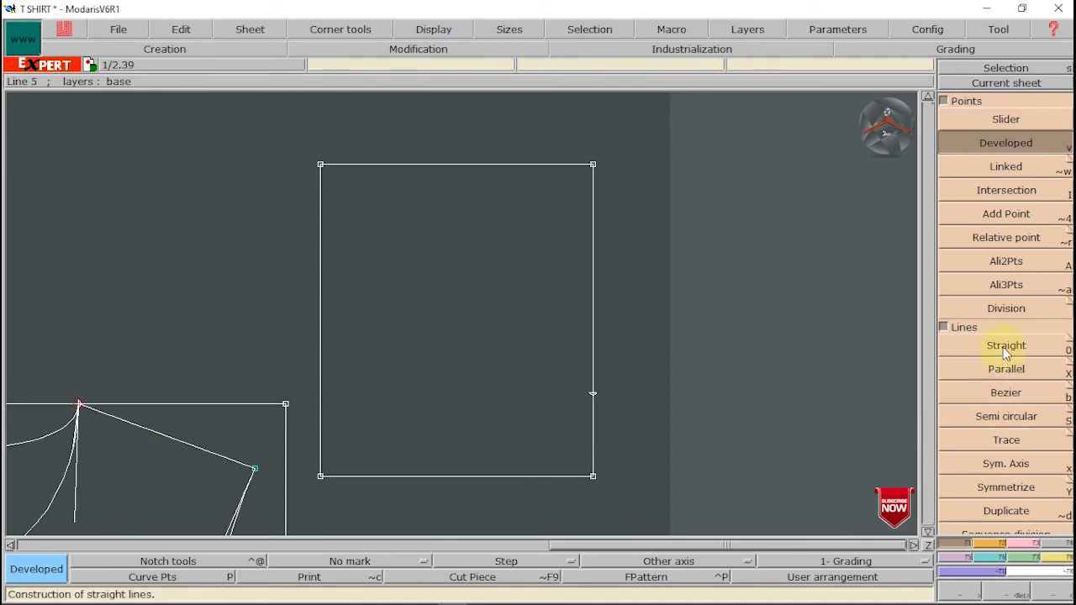
Step: Draw a Bezier line from the sleeve rectangle's upper left corner to its bottom edge, about 10 cm from the right corner, and on to the developed point
click(998, 392)
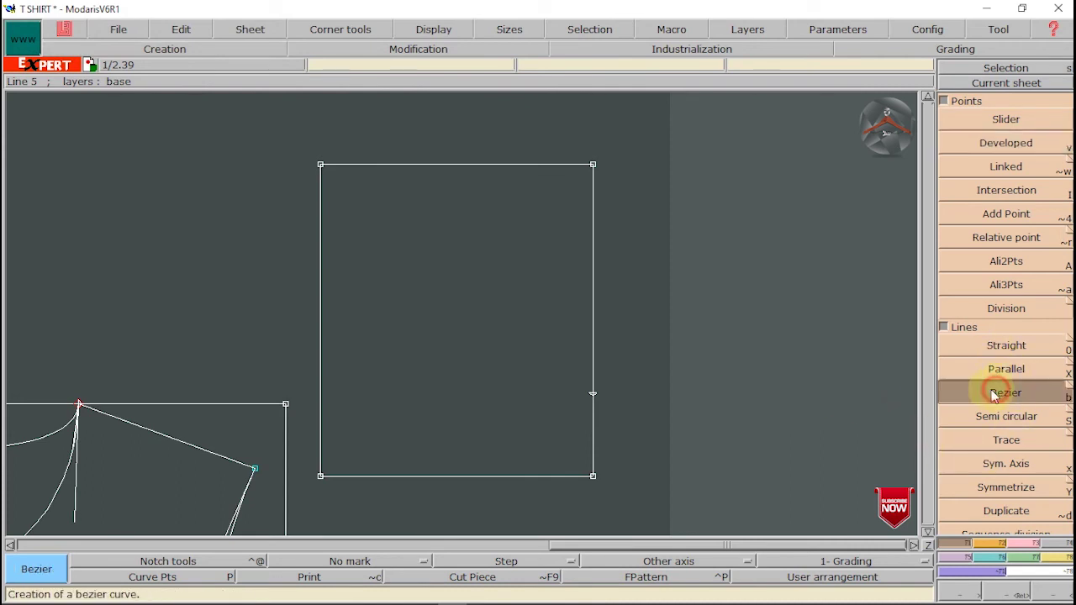
click(321, 166)
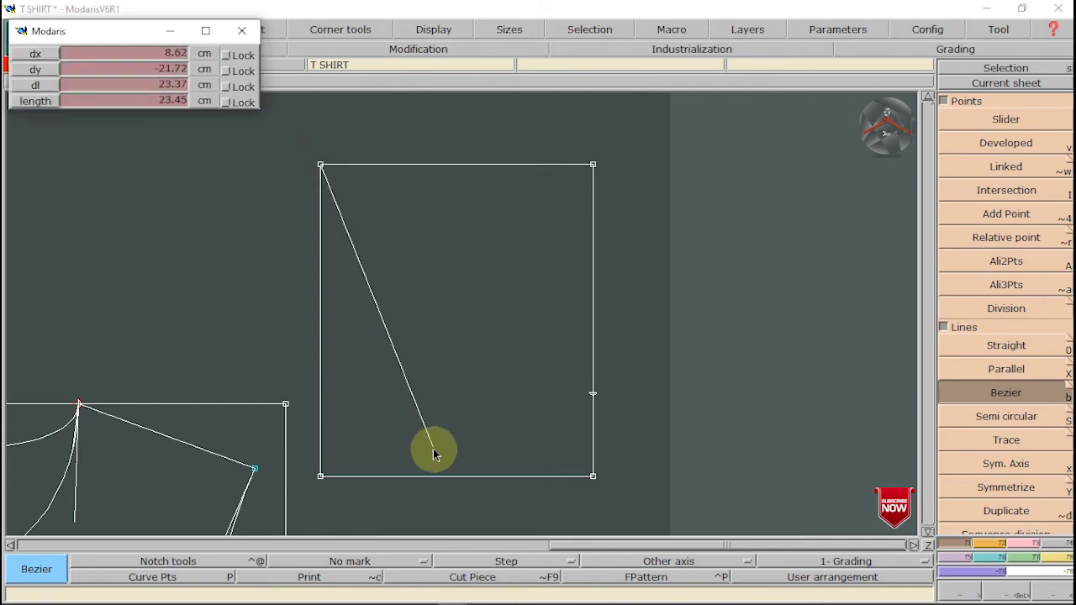
click(461, 477)
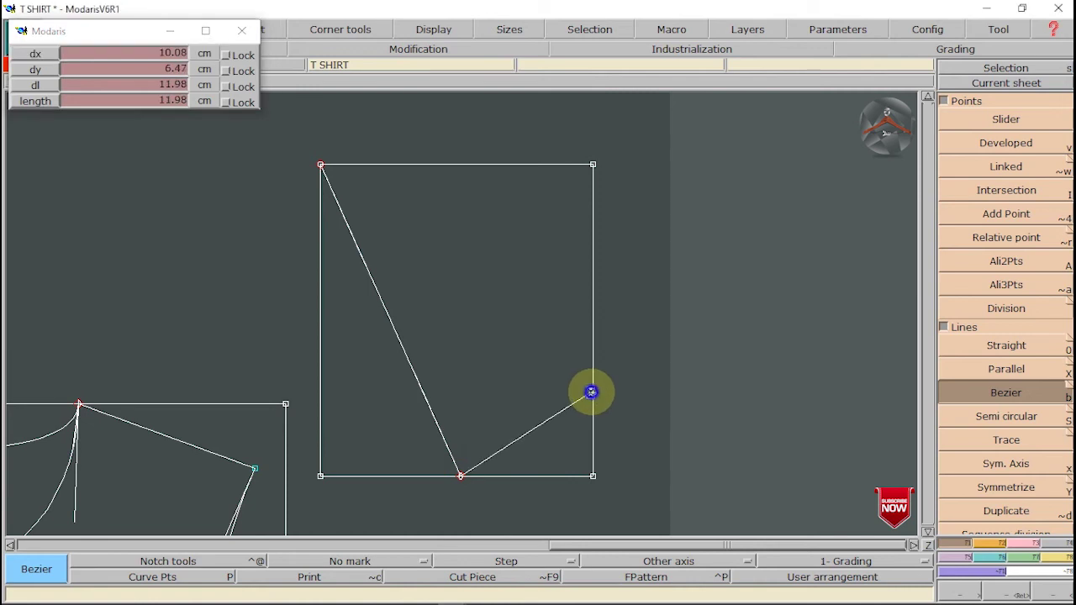
click(593, 393)
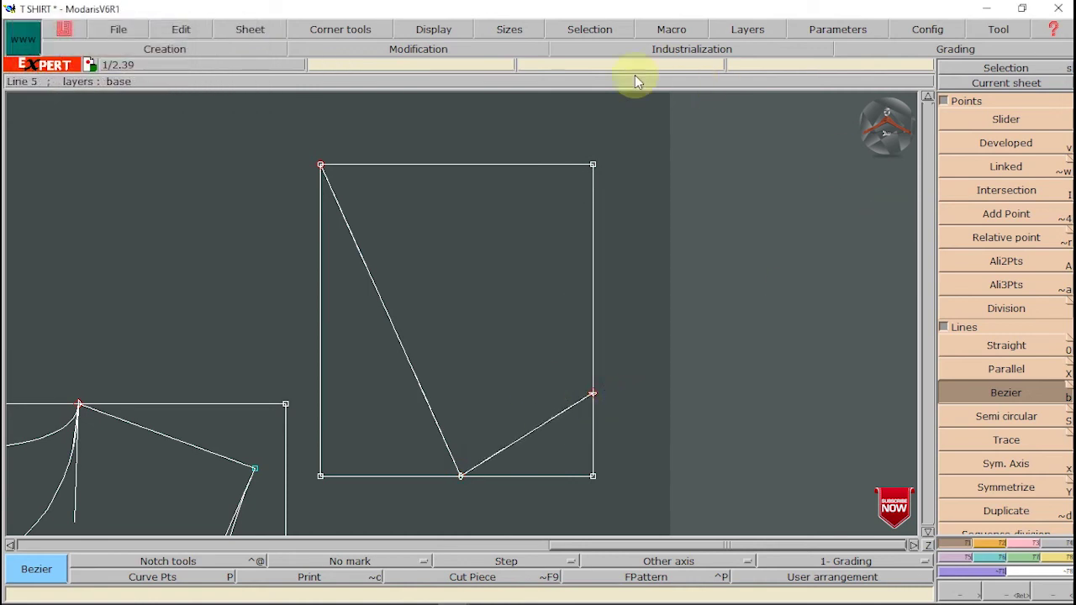
Step: Reshape the long slanted sleeve line into an S-shaped cap curve, leaving the upper corner vertically and steepening towards the underarm point
click(1002, 541)
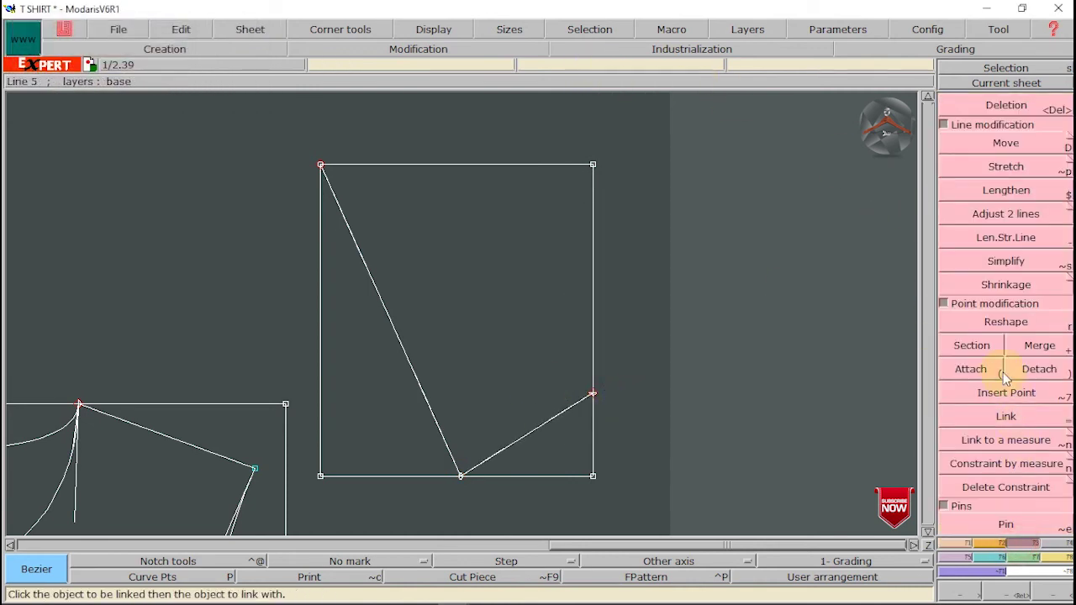
click(992, 326)
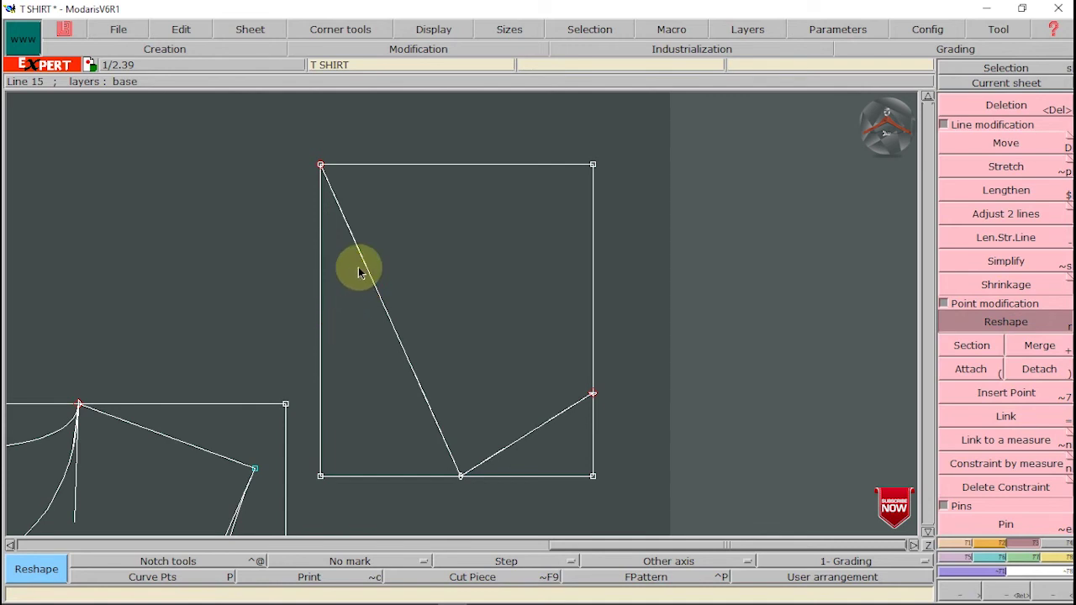
drag(364, 266, 324, 336)
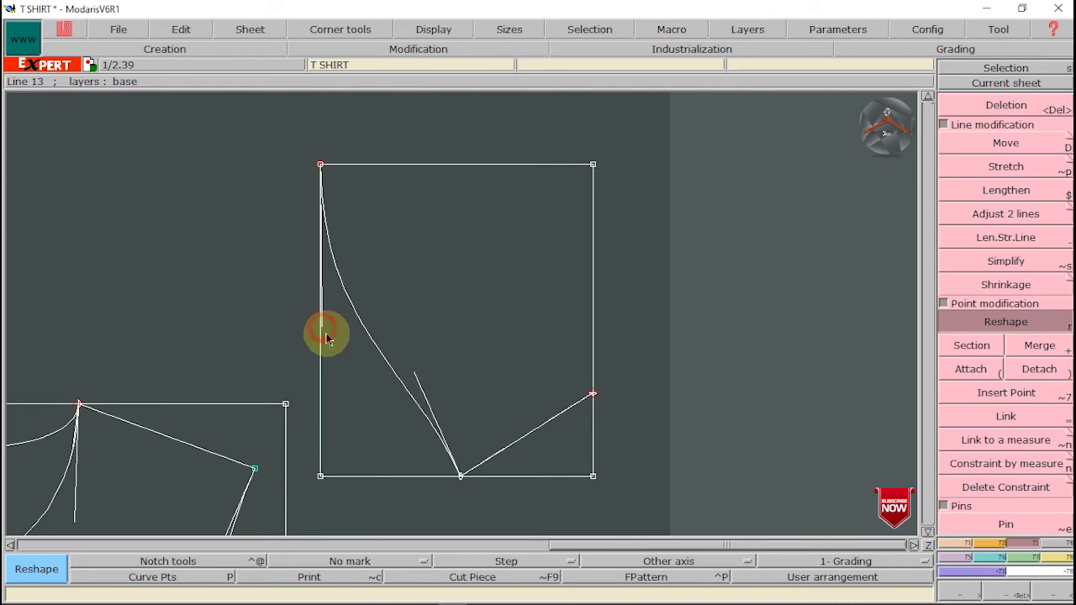
click(417, 377)
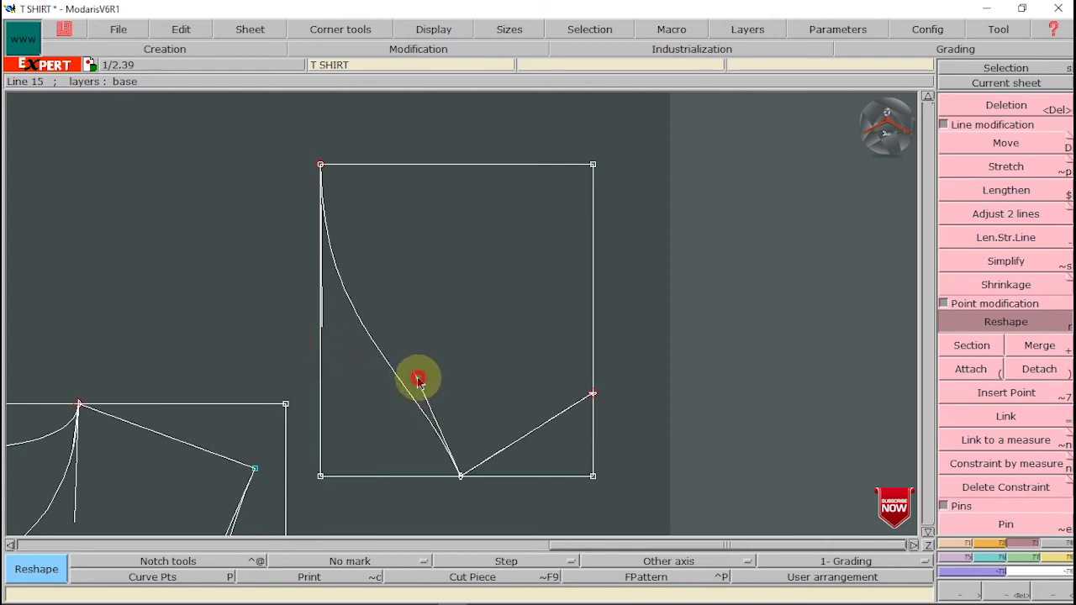
click(468, 371)
click(469, 371)
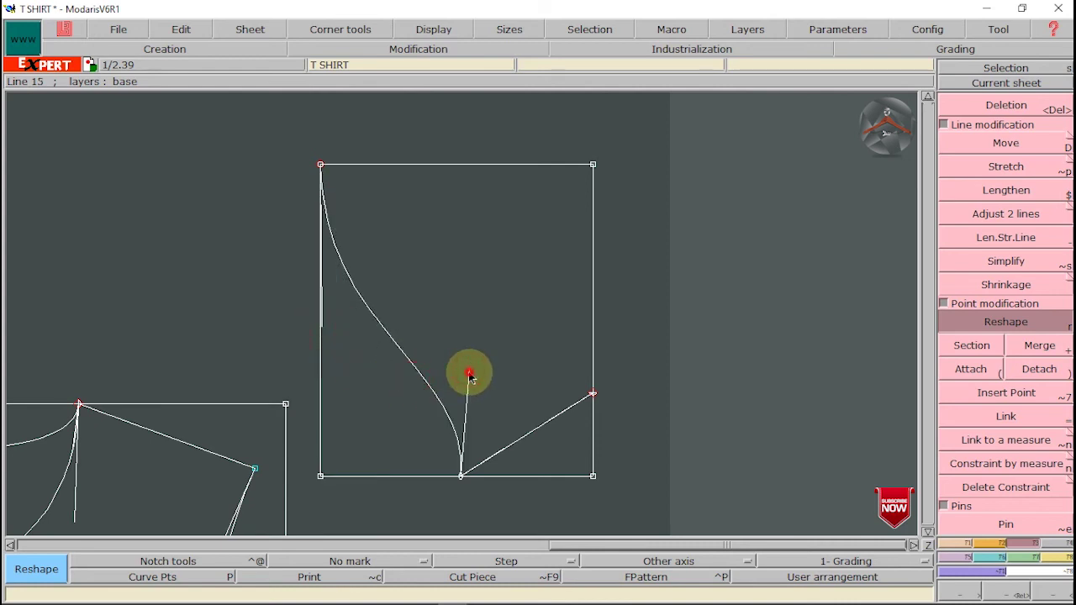
click(453, 375)
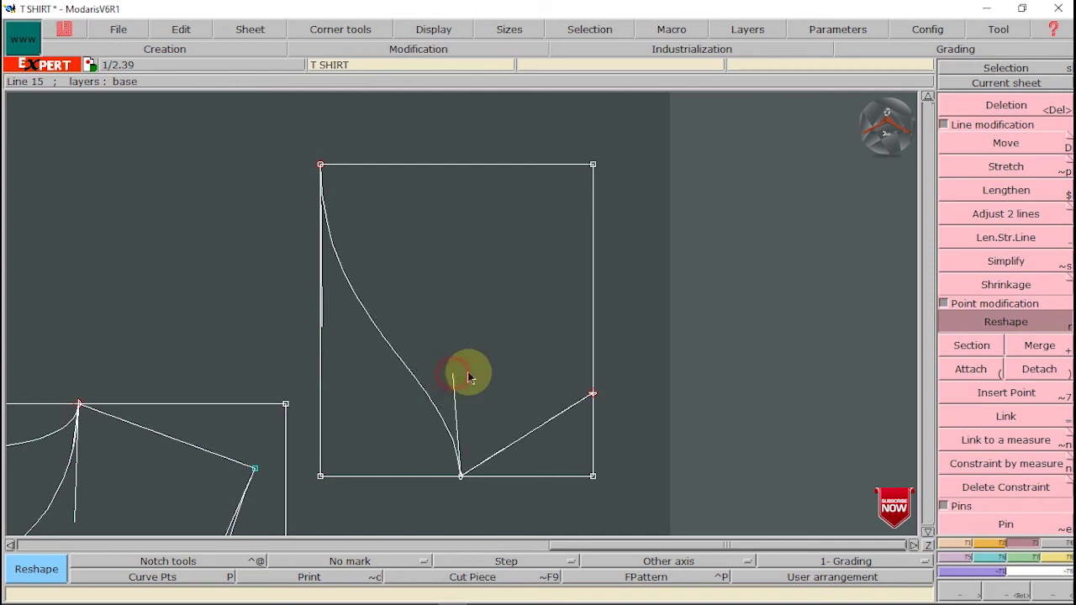
Step: Extract the half back as a seam piece from the body block, including the area up to the shallow neckline
key(j)
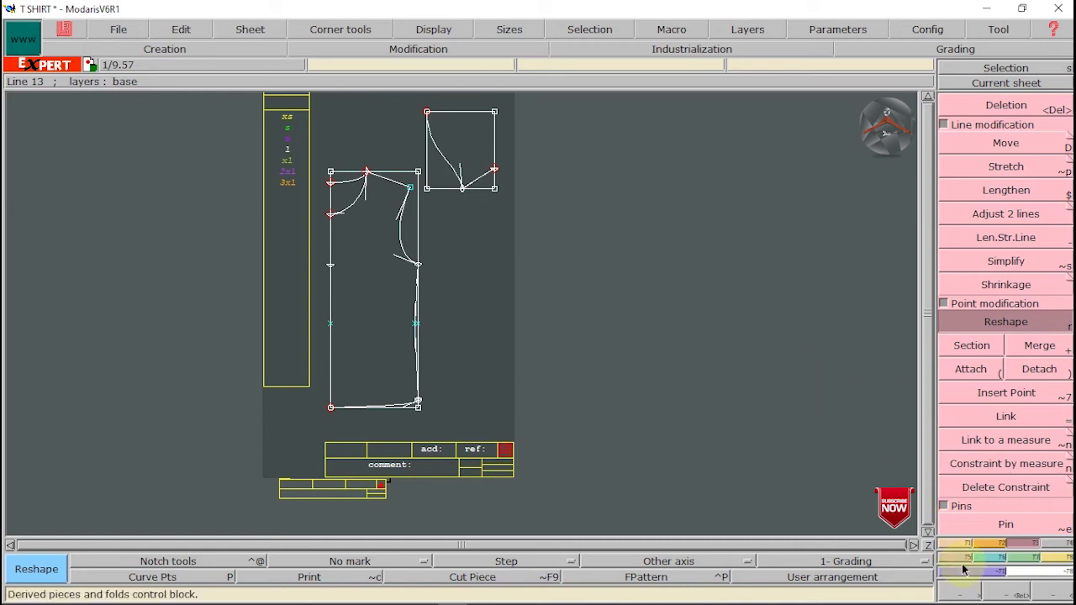
click(1061, 545)
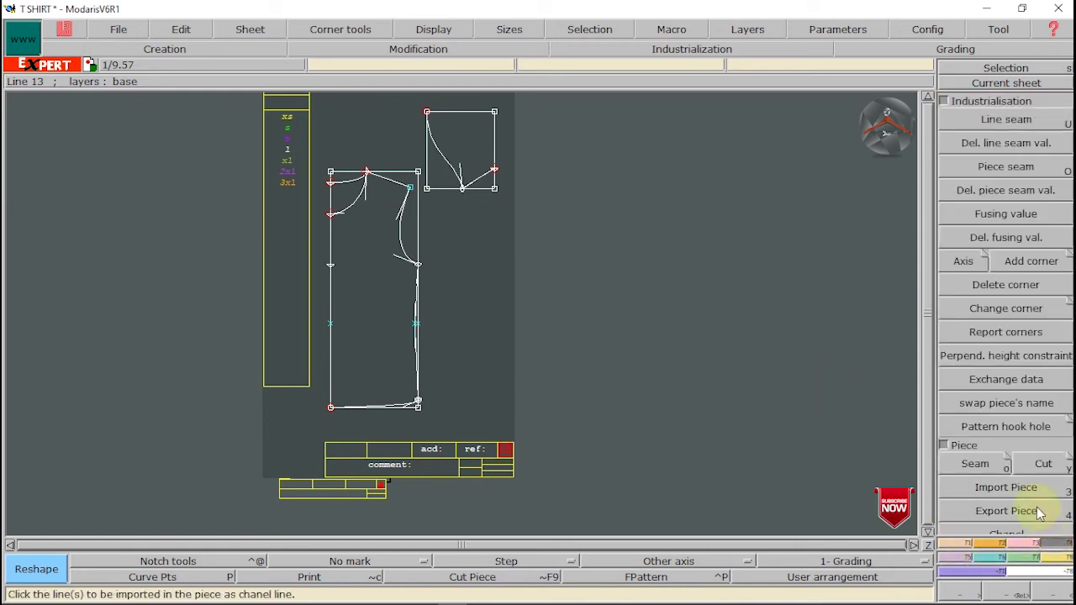
click(974, 467)
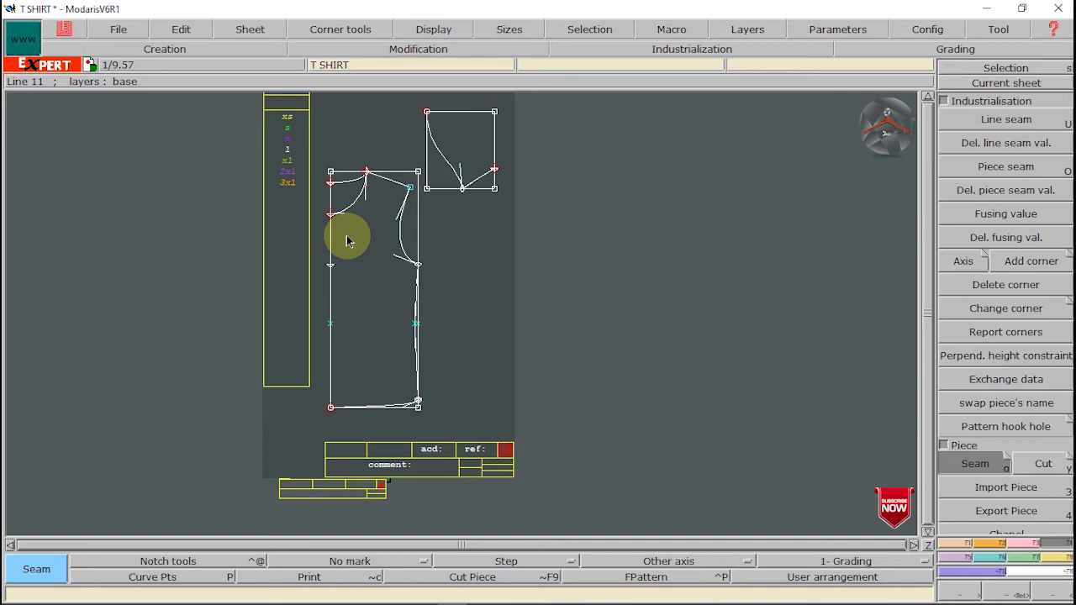
click(344, 190)
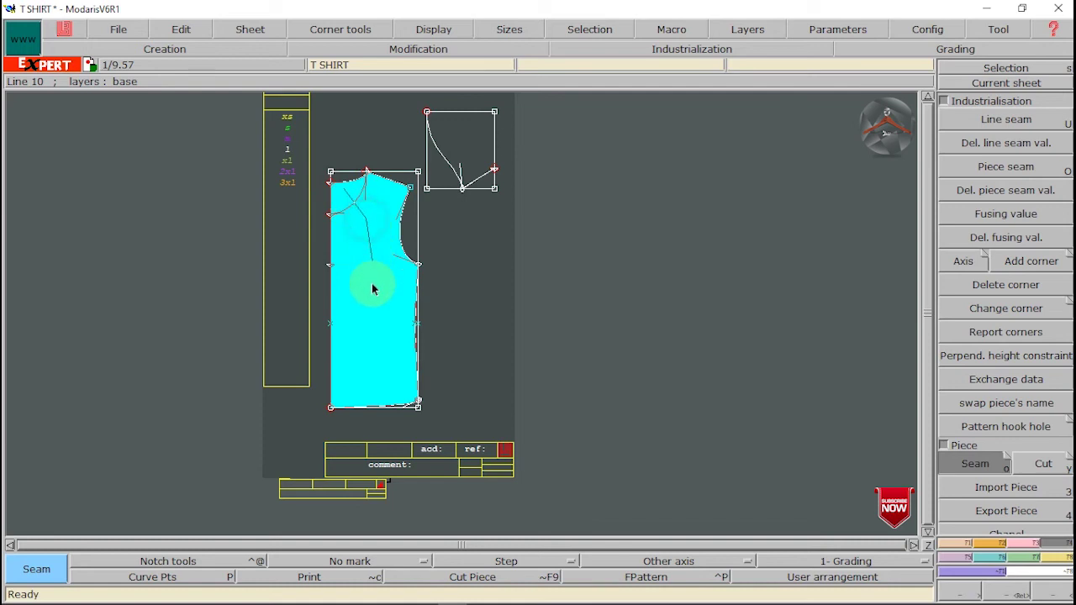
click(377, 361)
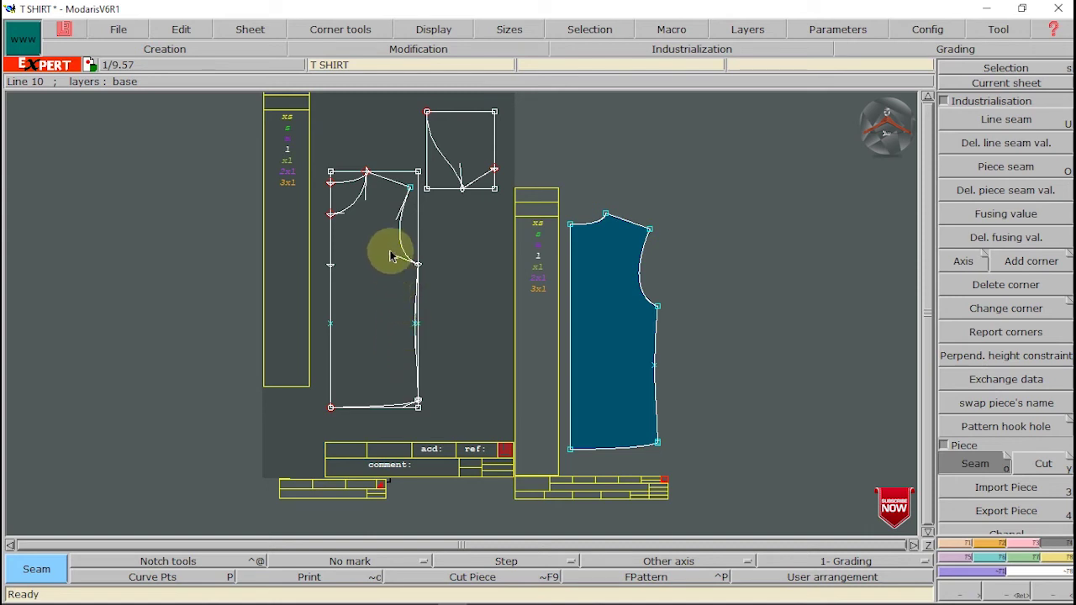
Step: Extract the half front with the deeper neckline and the half sleeve as further seam pieces
click(375, 233)
click(384, 346)
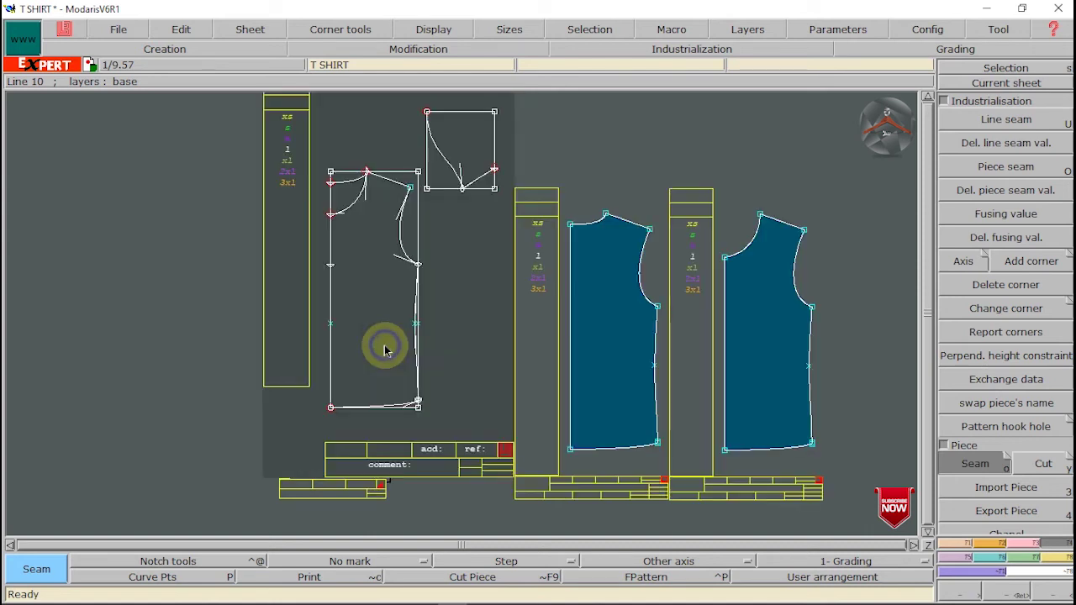
click(461, 143)
click(574, 207)
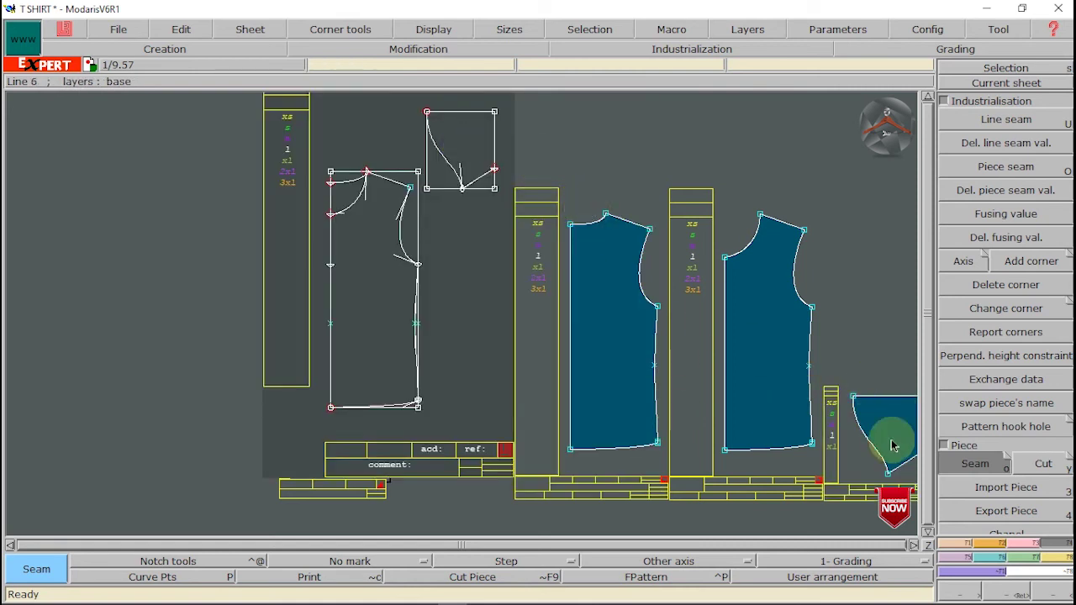
Step: Unfold the half back and half front into full pieces with Sym2Pts, using each centre line's end points as the axis
click(911, 545)
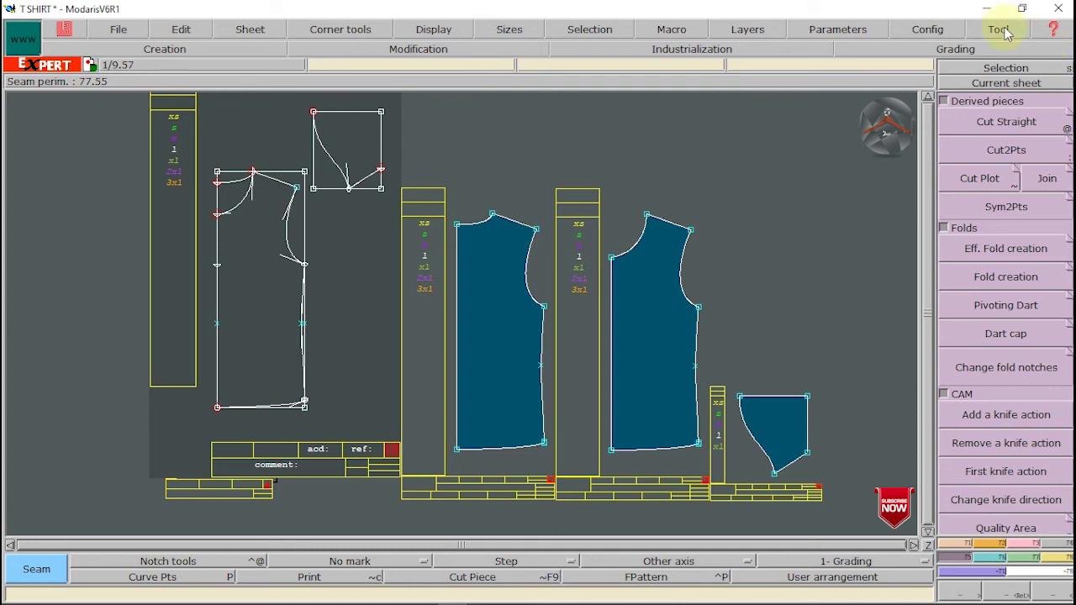
click(996, 204)
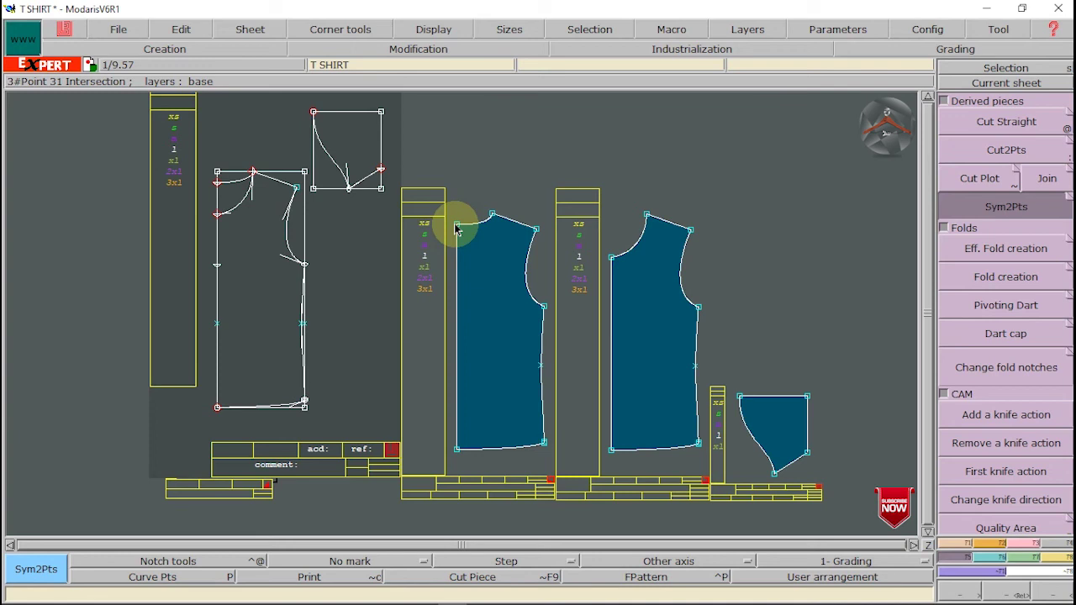
click(457, 225)
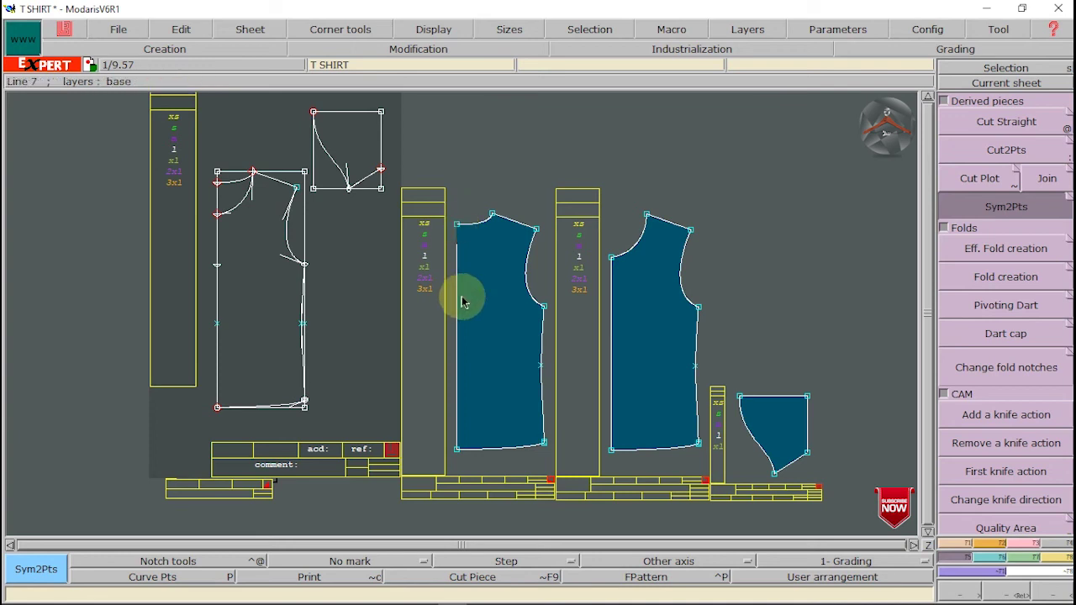
click(459, 450)
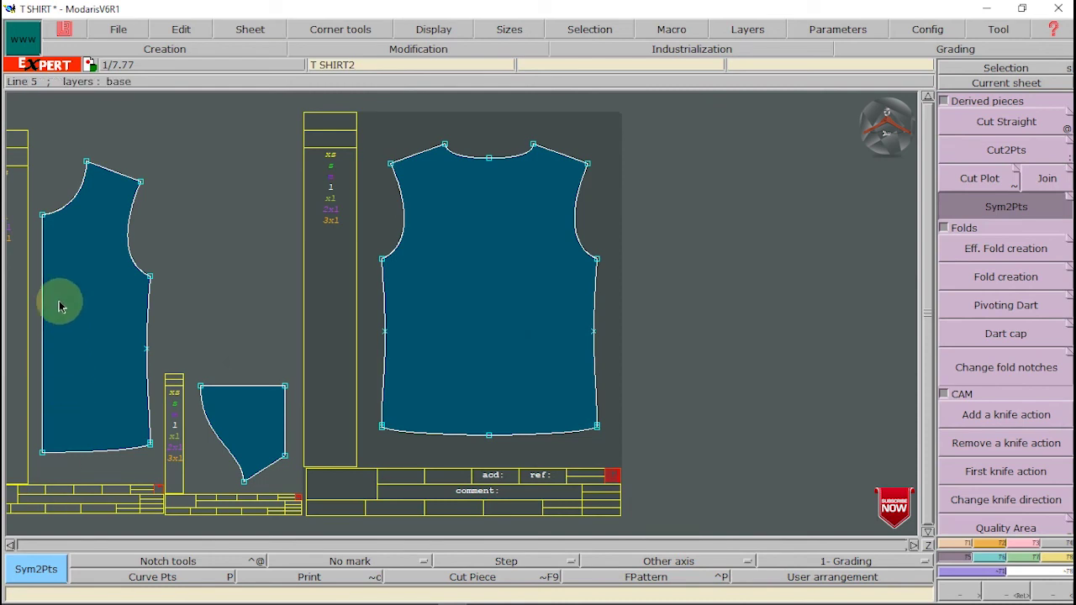
click(43, 216)
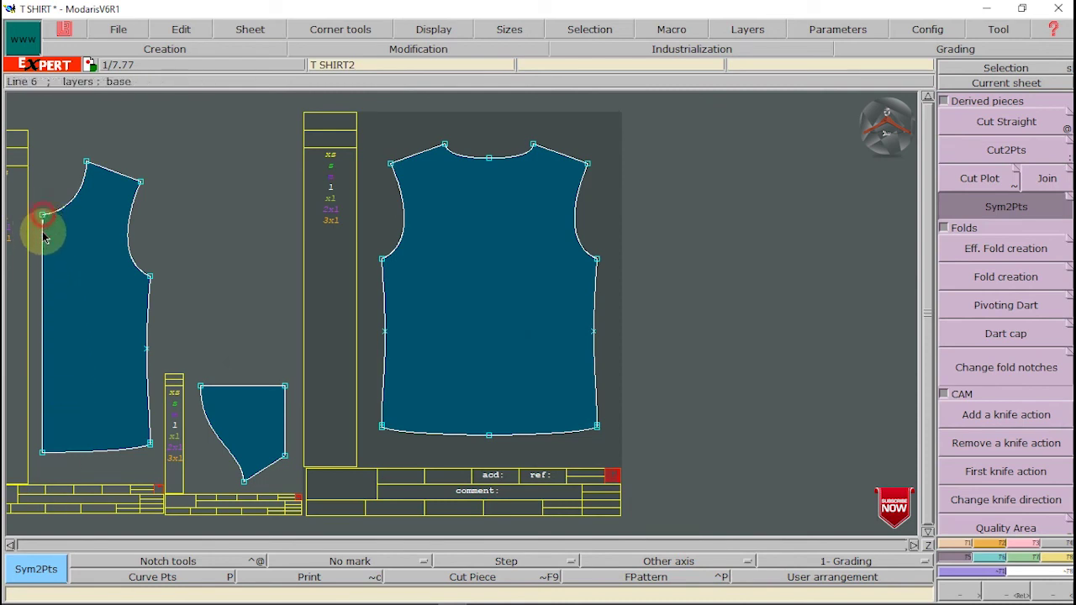
click(41, 454)
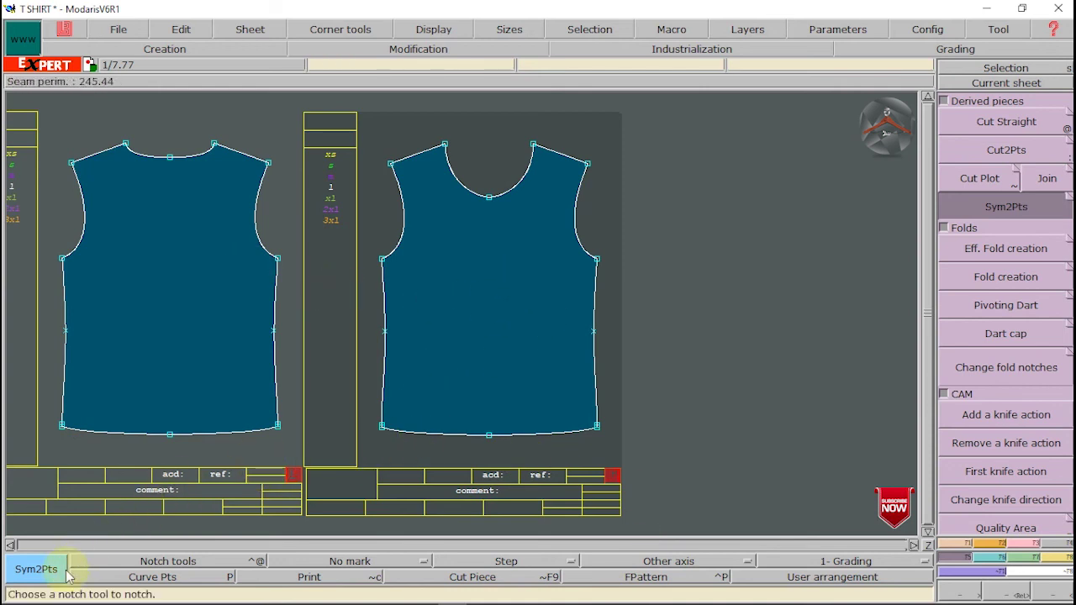
Step: Unfold the half sleeve into a full sleeve with Sym2Pts, mirroring it about the two end points of its straight upper edge
click(11, 545)
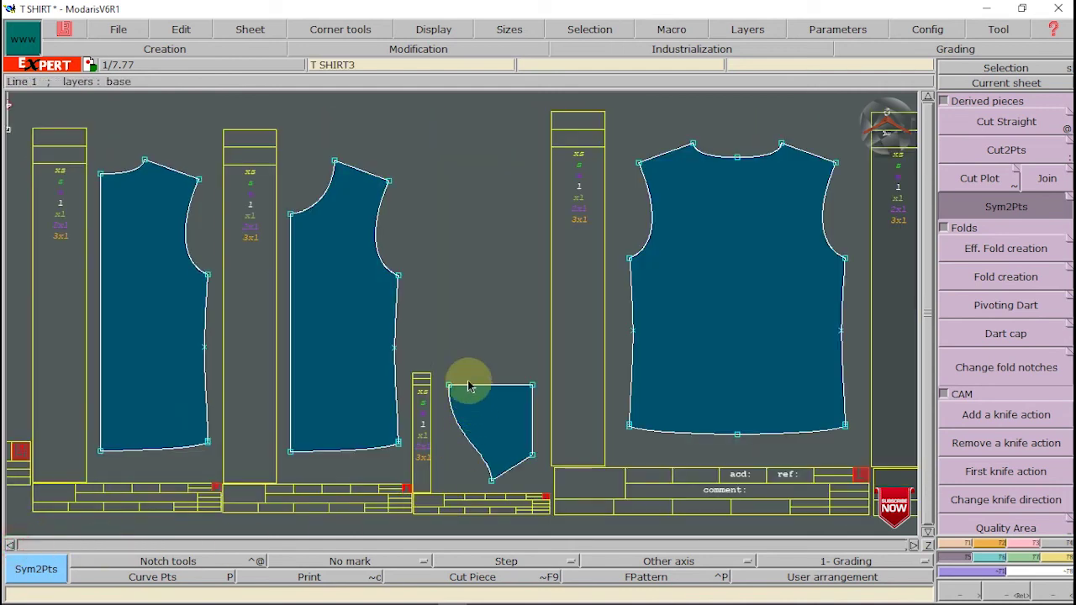
click(532, 385)
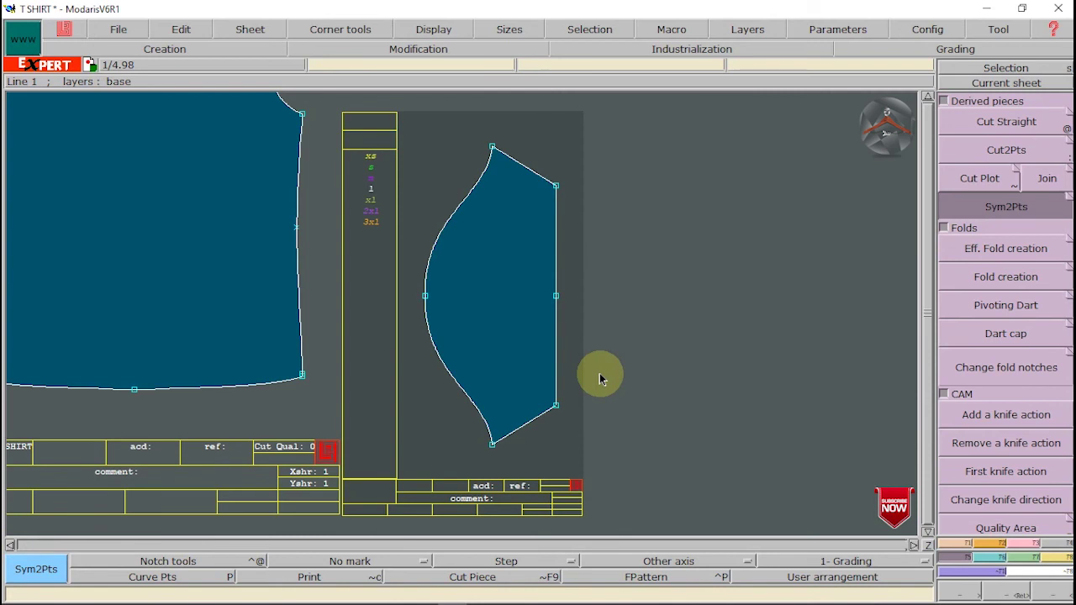
click(1058, 594)
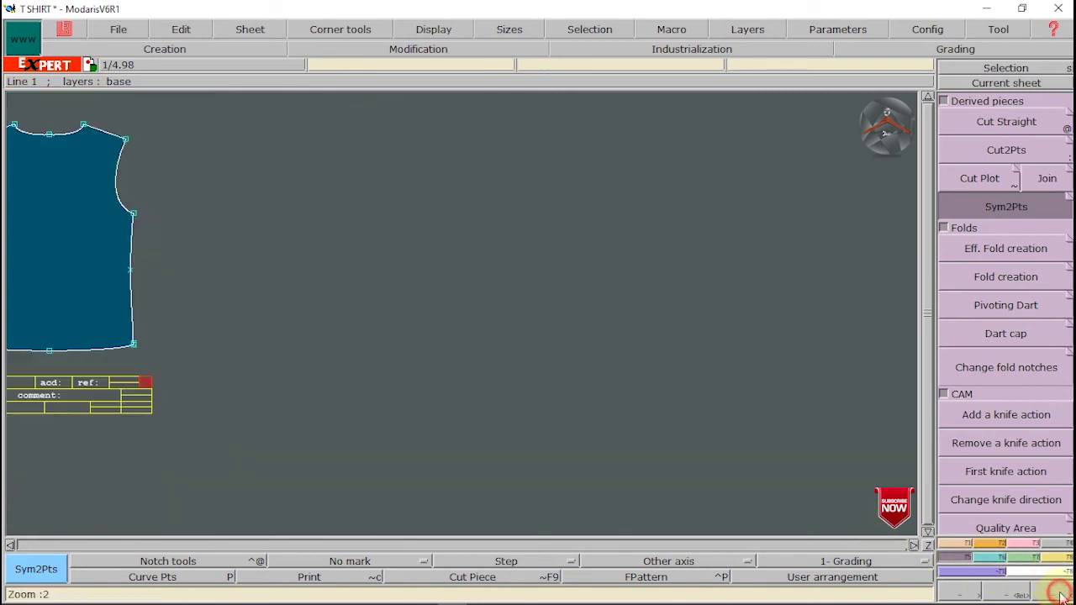
click(1059, 595)
click(1059, 595)
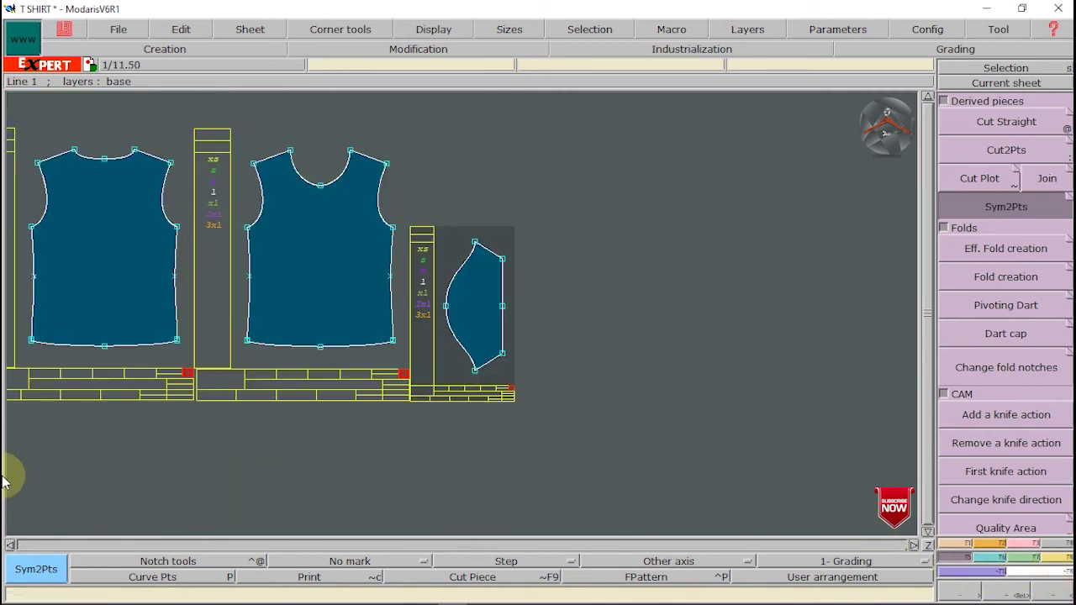
click(10, 546)
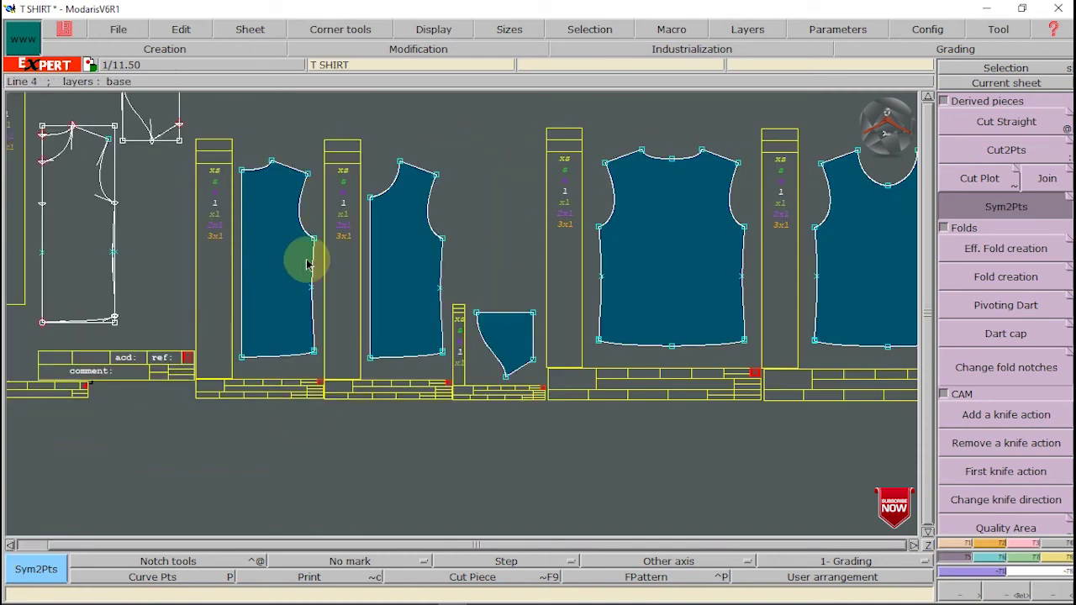
Step: Delete the half back, half front and half sleeve sheets, and rearrange all remaining sheets
click(240, 30)
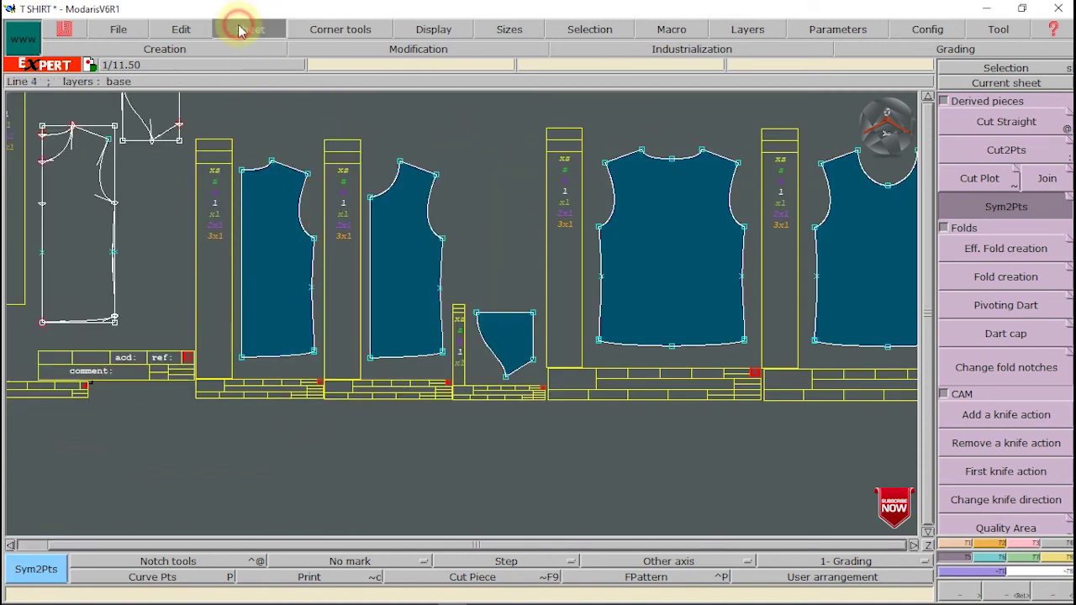
click(257, 75)
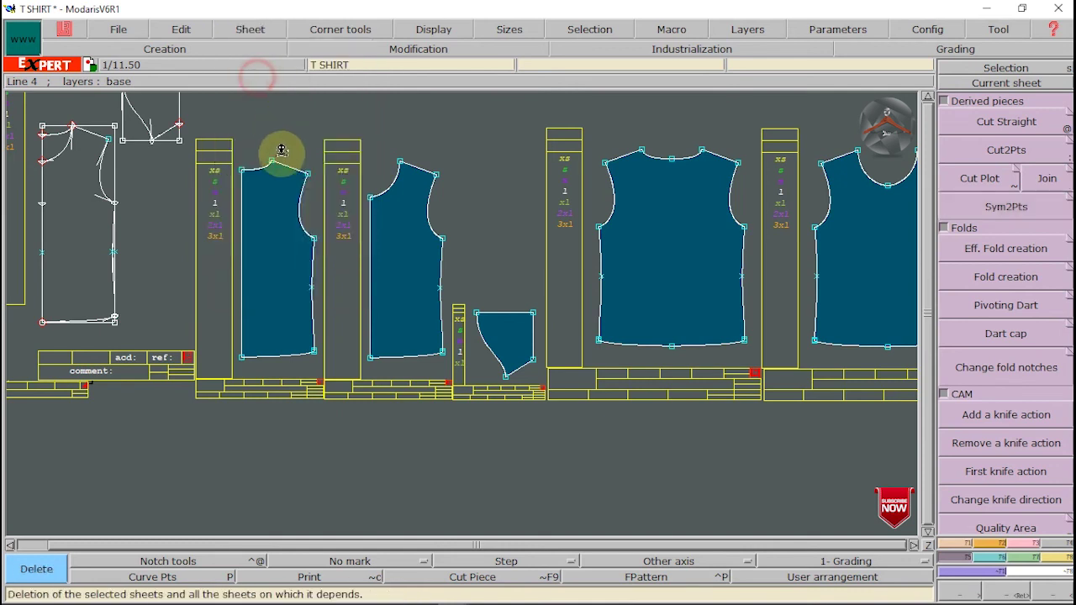
click(283, 158)
click(396, 200)
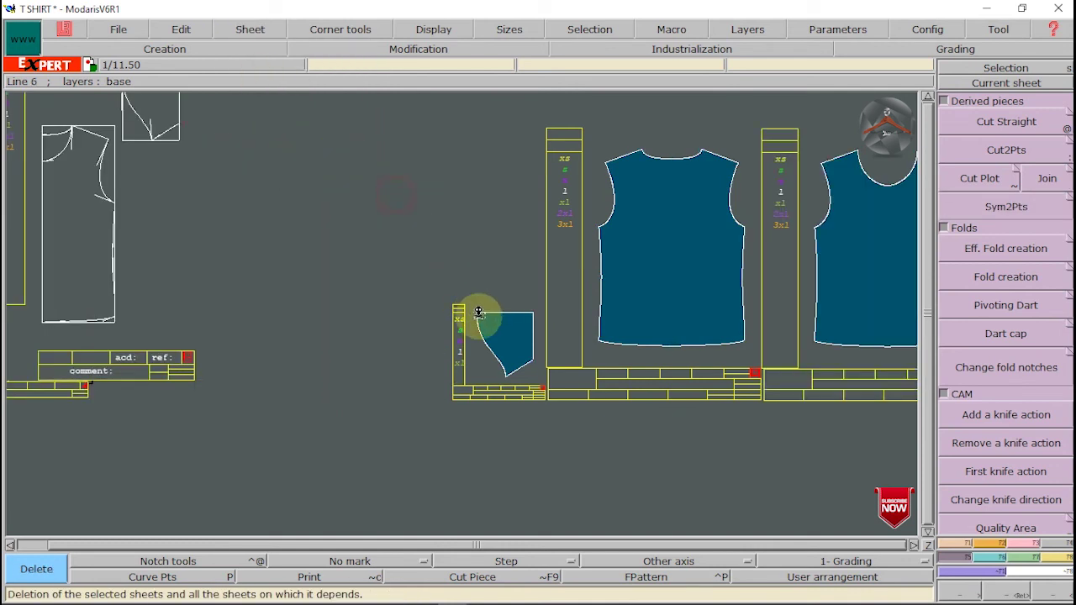
click(496, 337)
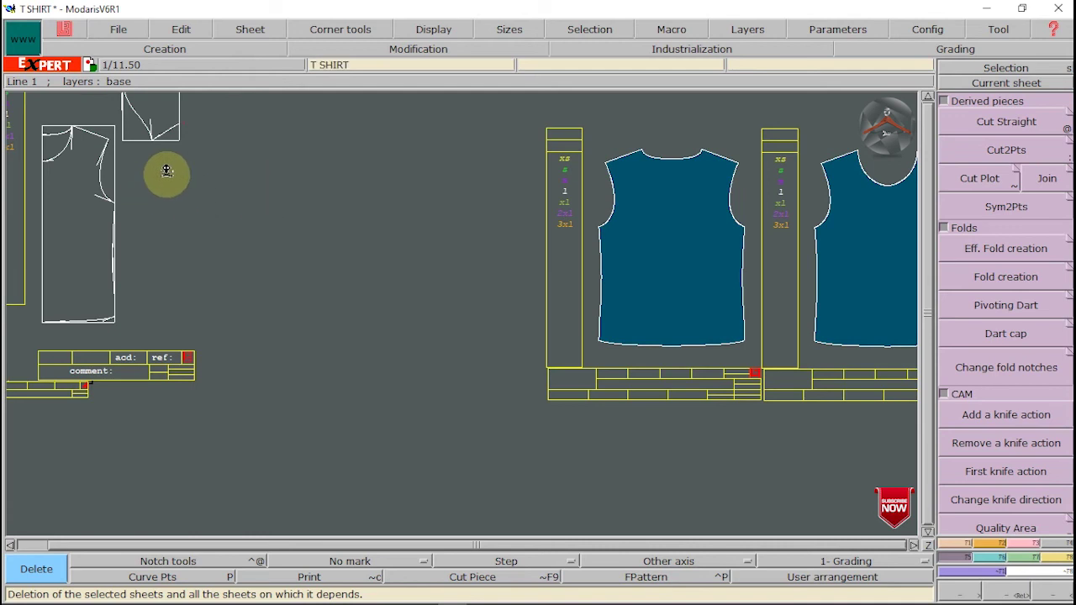
click(234, 32)
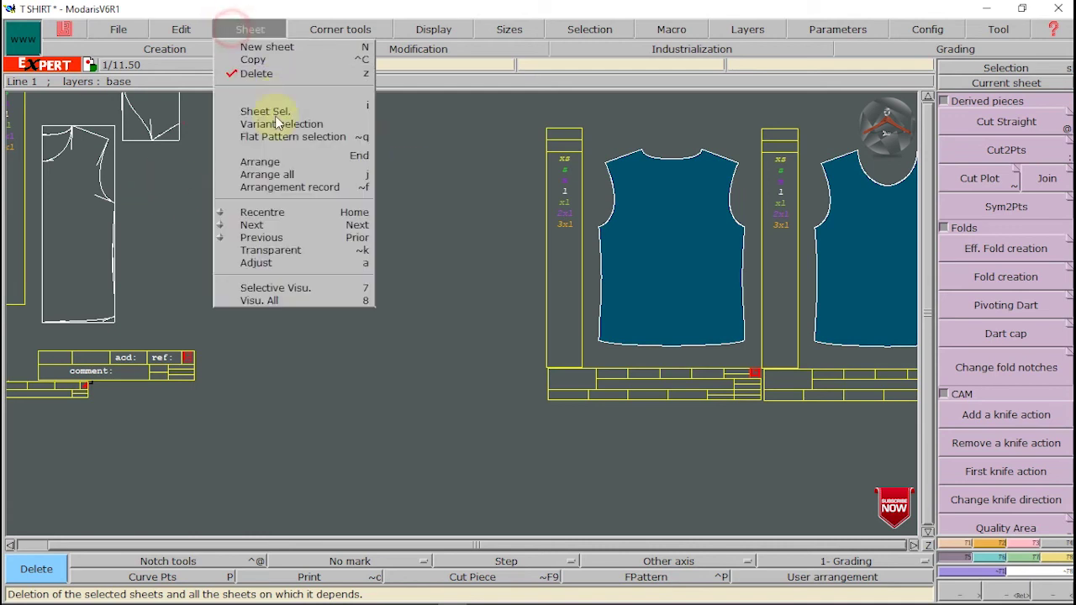
click(274, 174)
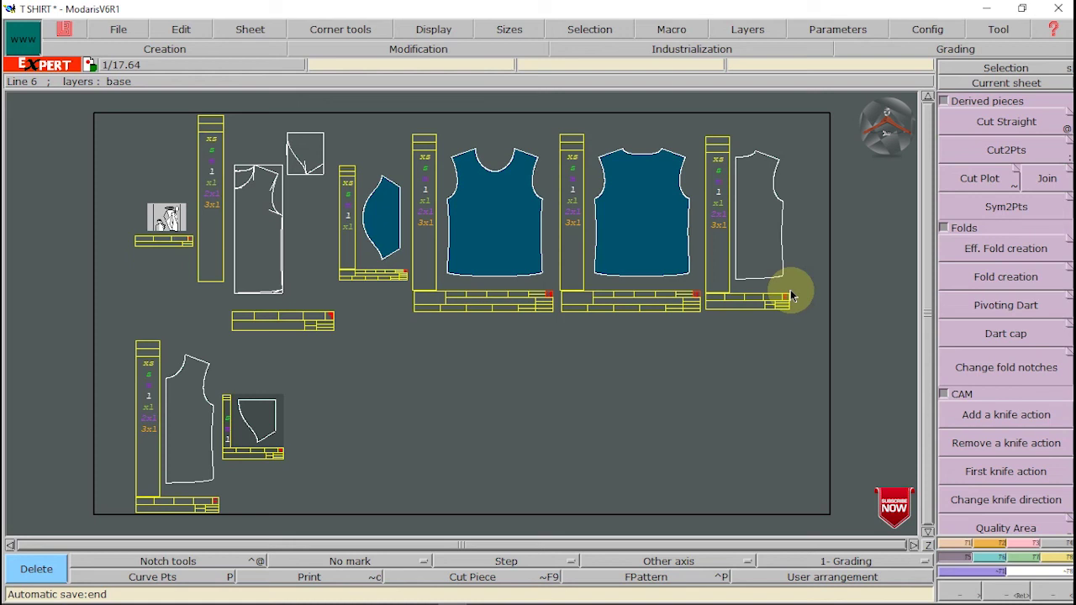
click(1060, 545)
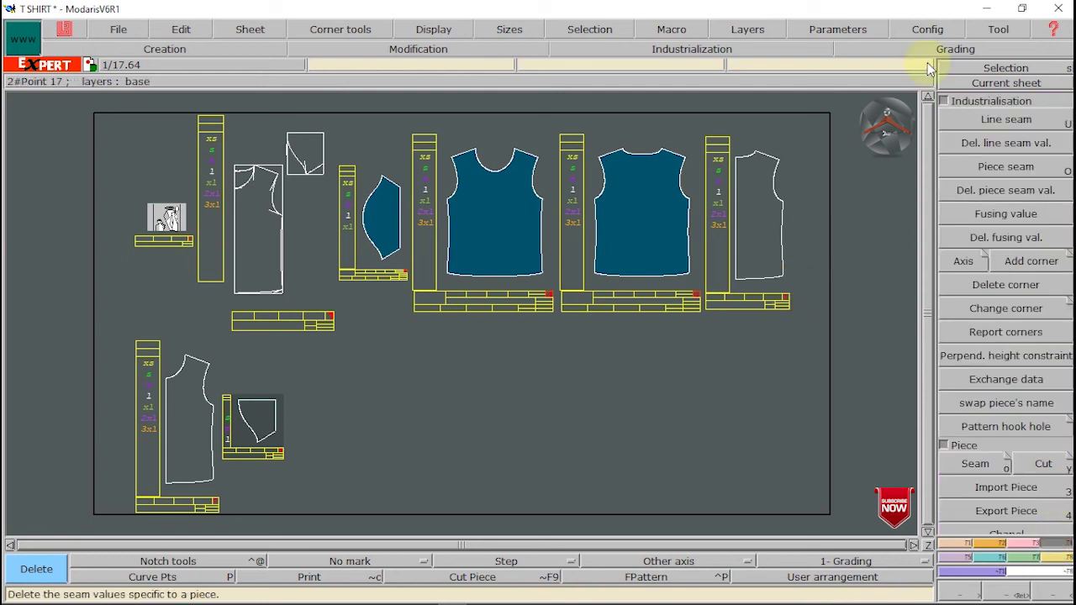
click(994, 172)
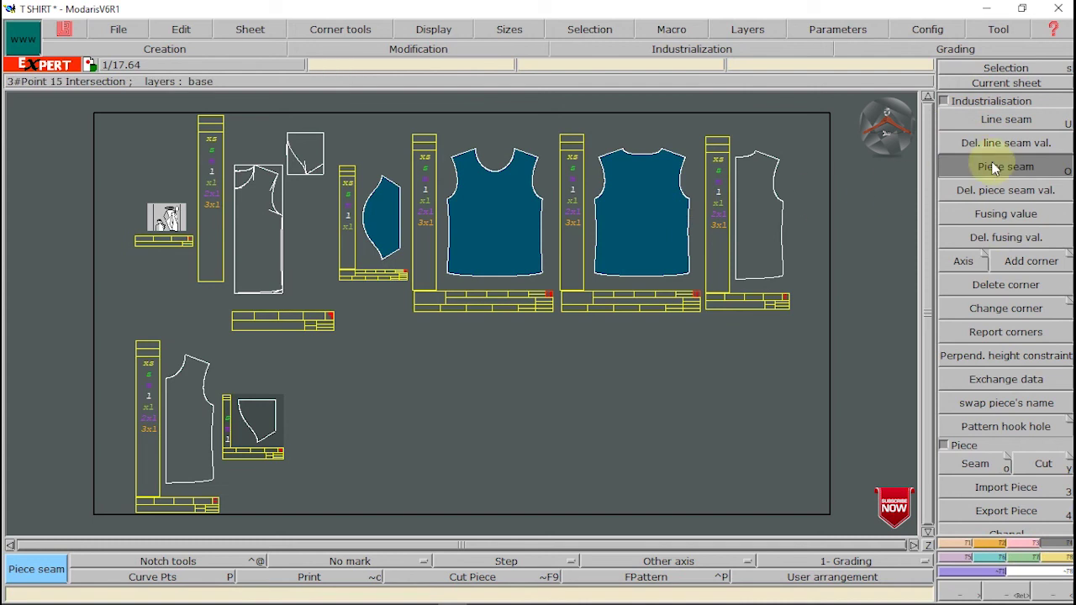
click(997, 84)
click(650, 223)
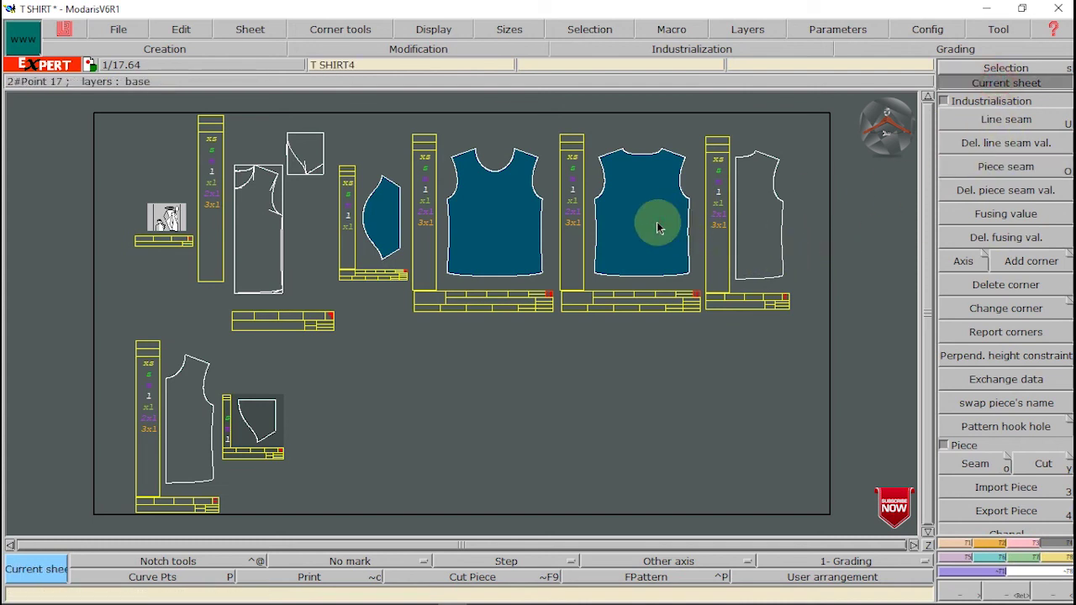
click(1006, 167)
drag(373, 116, 622, 451)
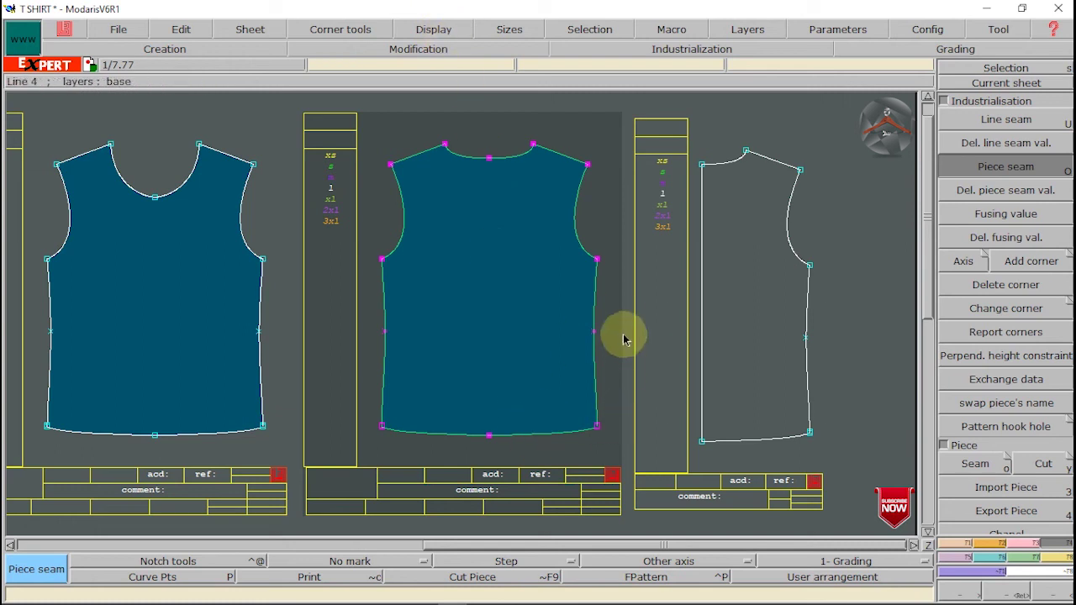
key(Delete)
click(958, 83)
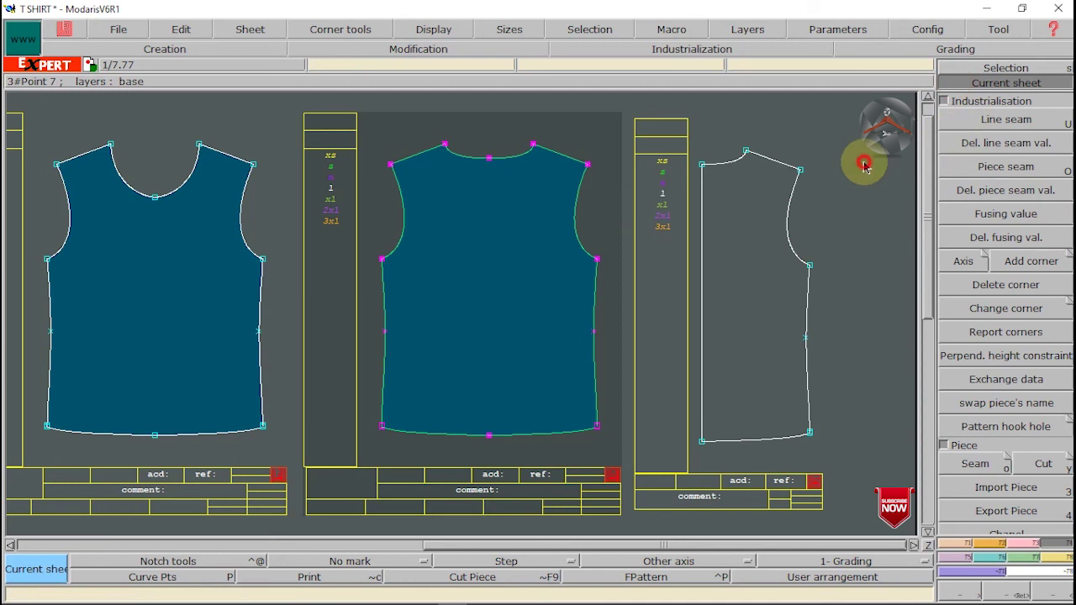
click(600, 337)
click(538, 404)
click(597, 336)
click(538, 404)
Step: Delete the intermediate points on both side seams of the full front and full back pieces
click(1018, 548)
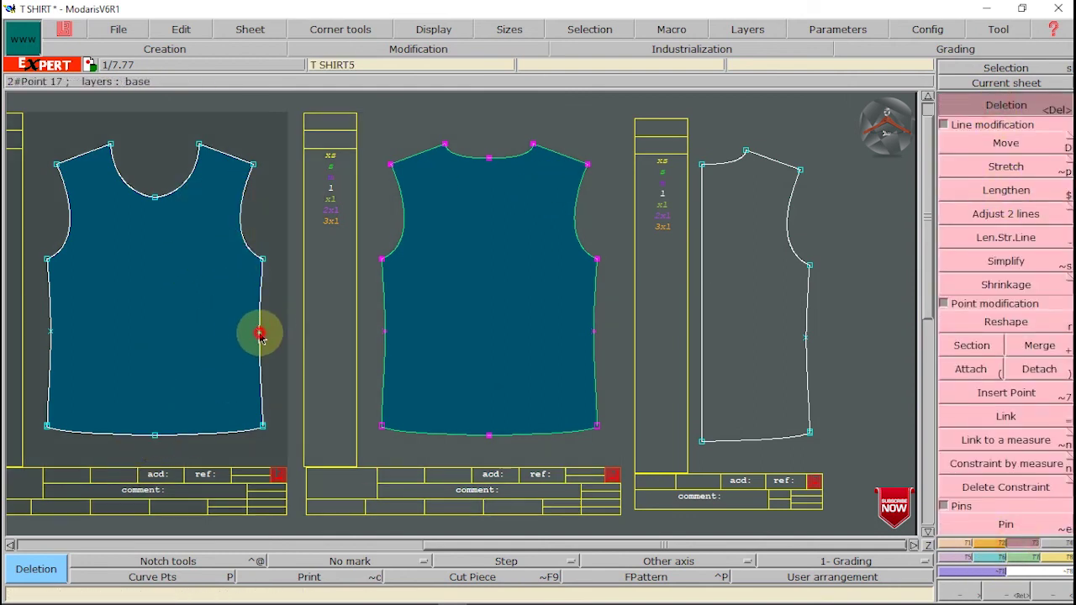
click(52, 334)
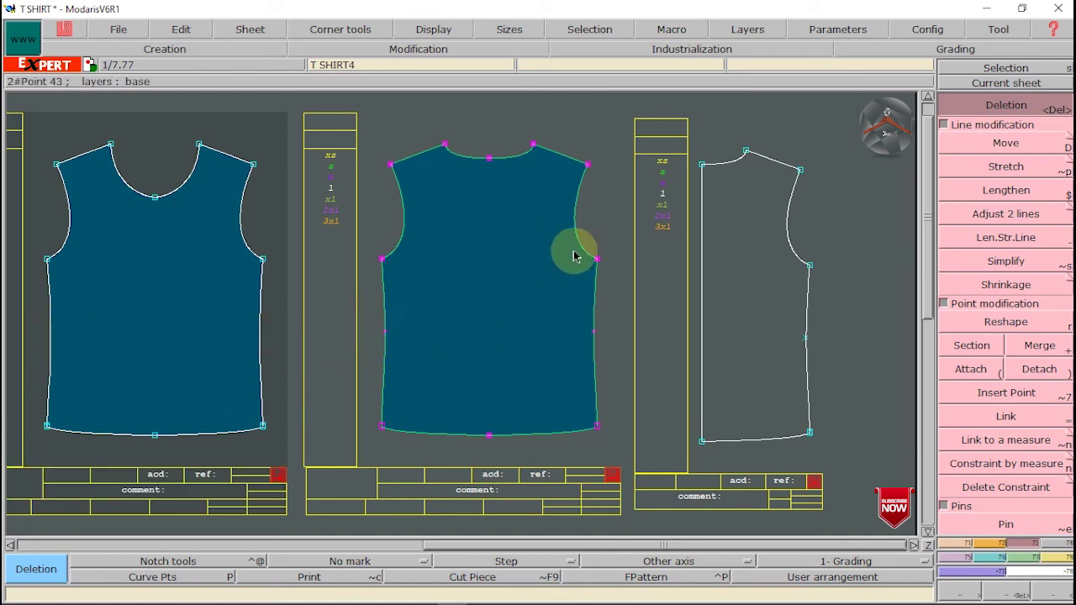
click(615, 209)
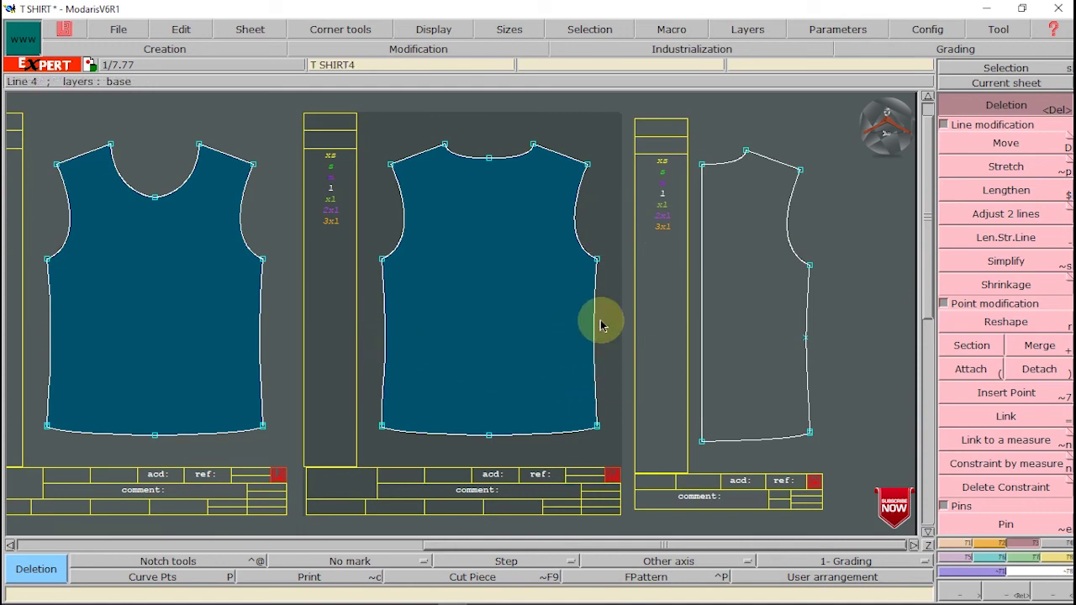
Step: Merge the two hem curves at the centre of the full back and front, and delete the leftover centre hem points
click(1006, 526)
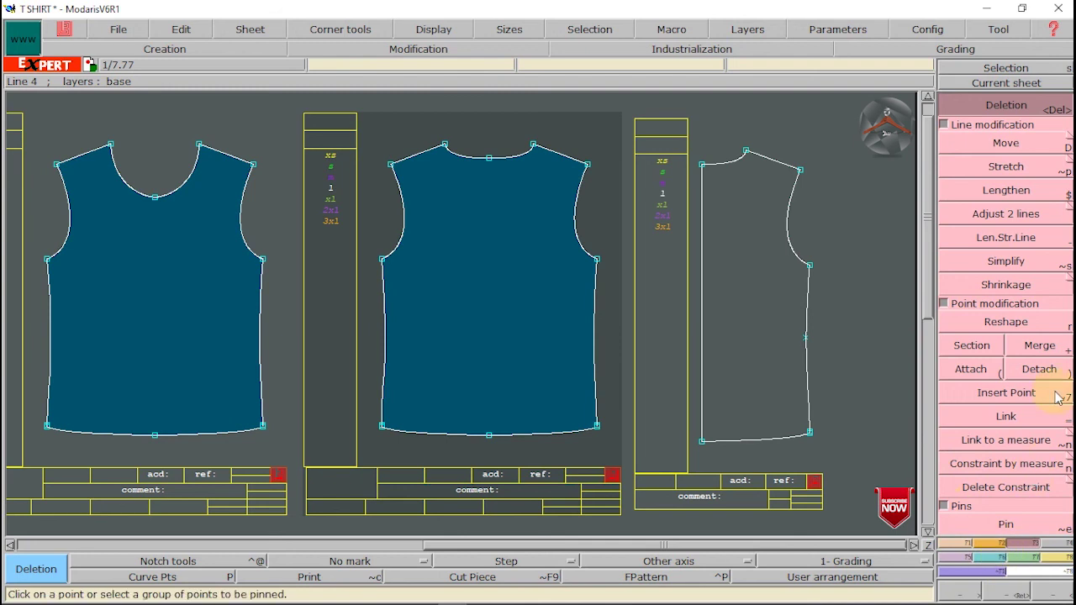
click(1037, 345)
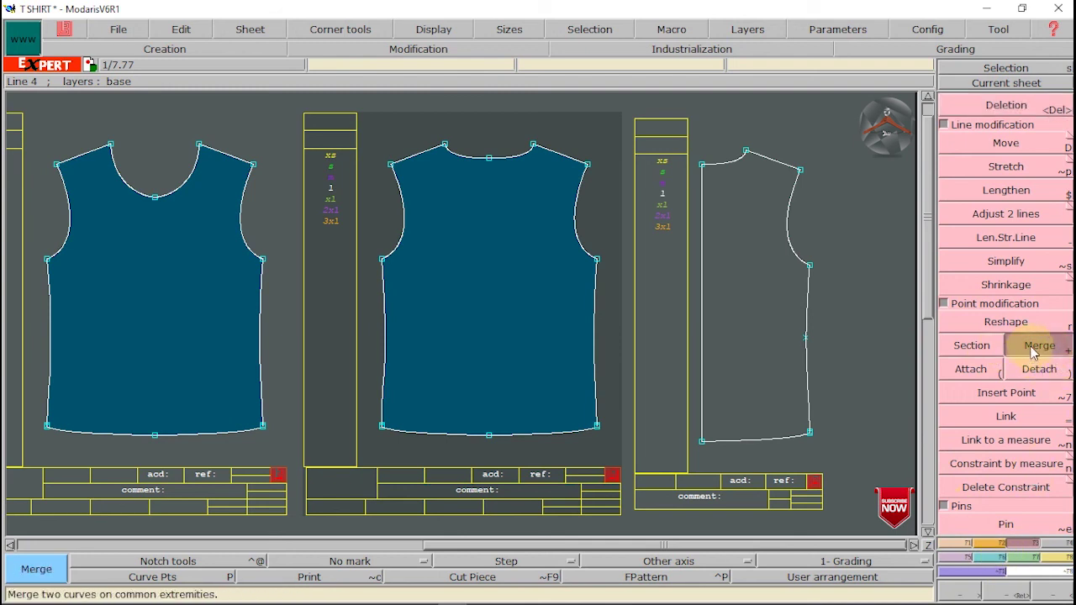
click(488, 437)
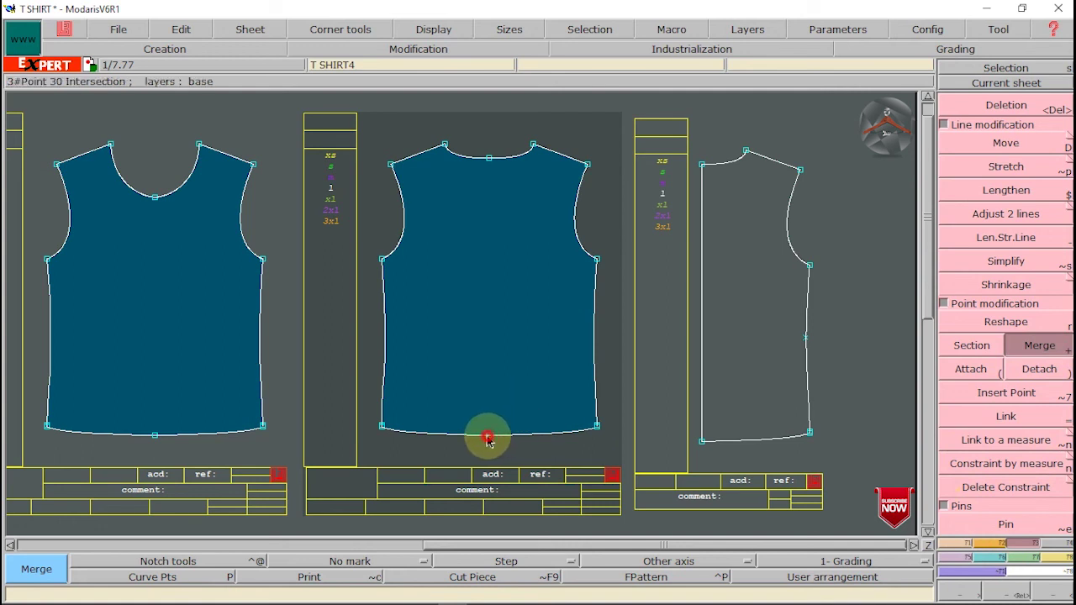
click(155, 437)
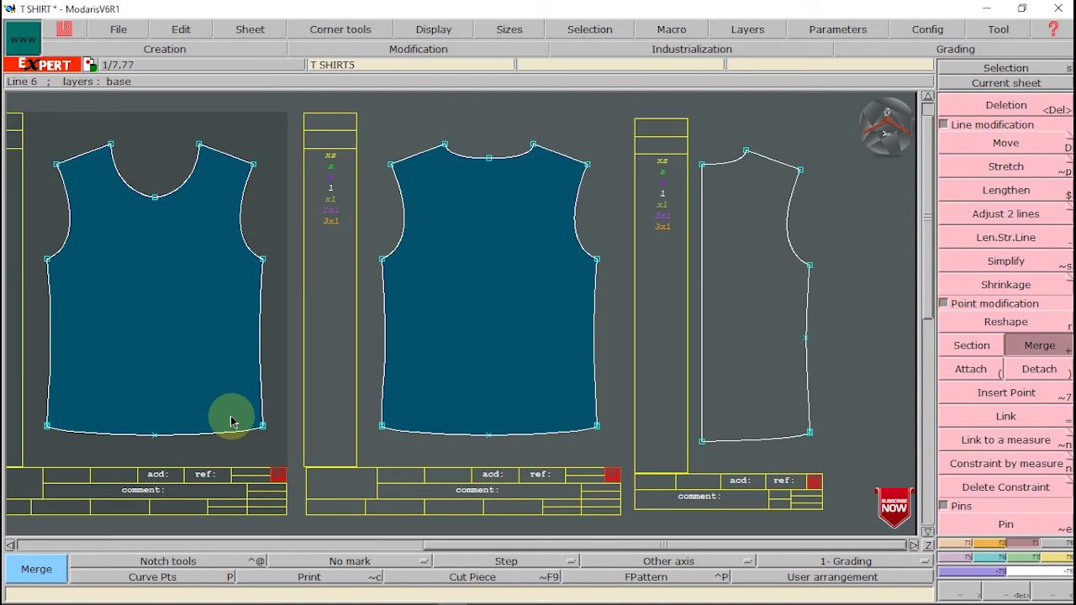
click(1020, 105)
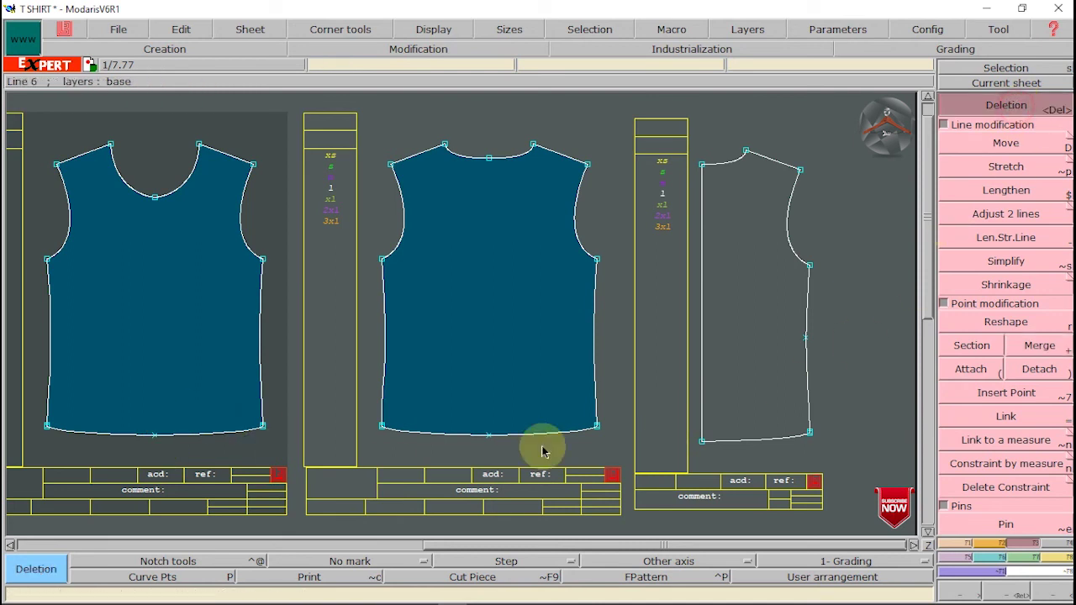
click(489, 437)
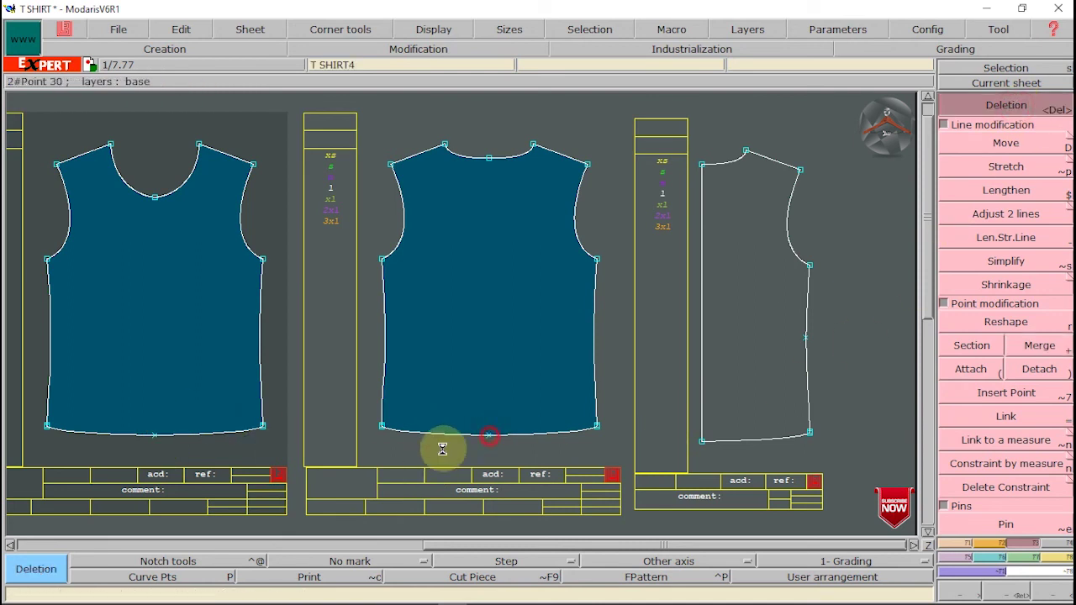
click(154, 438)
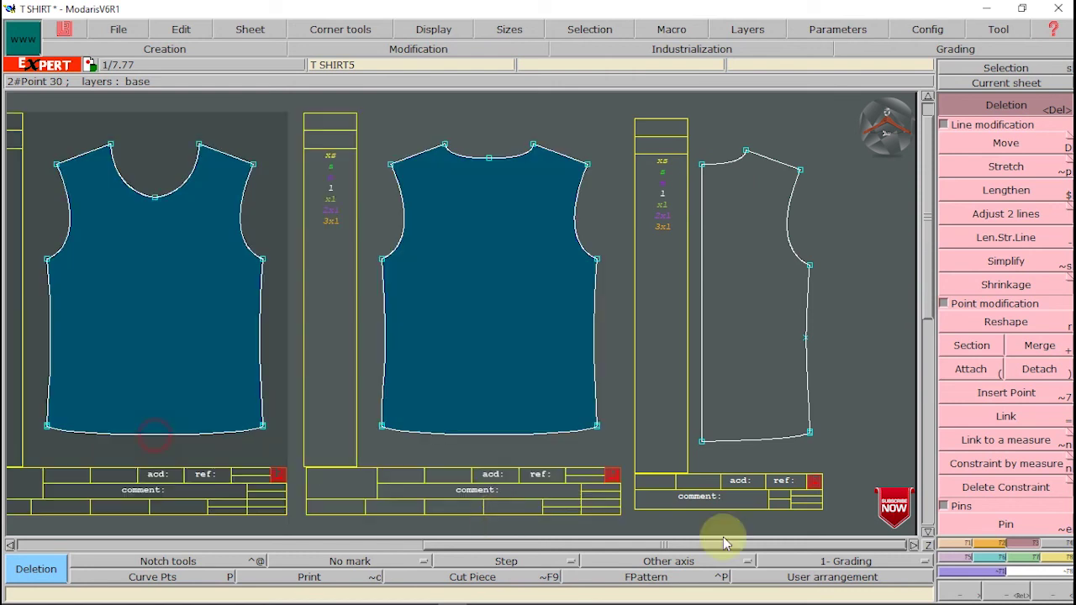
Step: Add a 1 cm Piece seam allowance around all edges of the full back piece
click(1062, 547)
click(1007, 169)
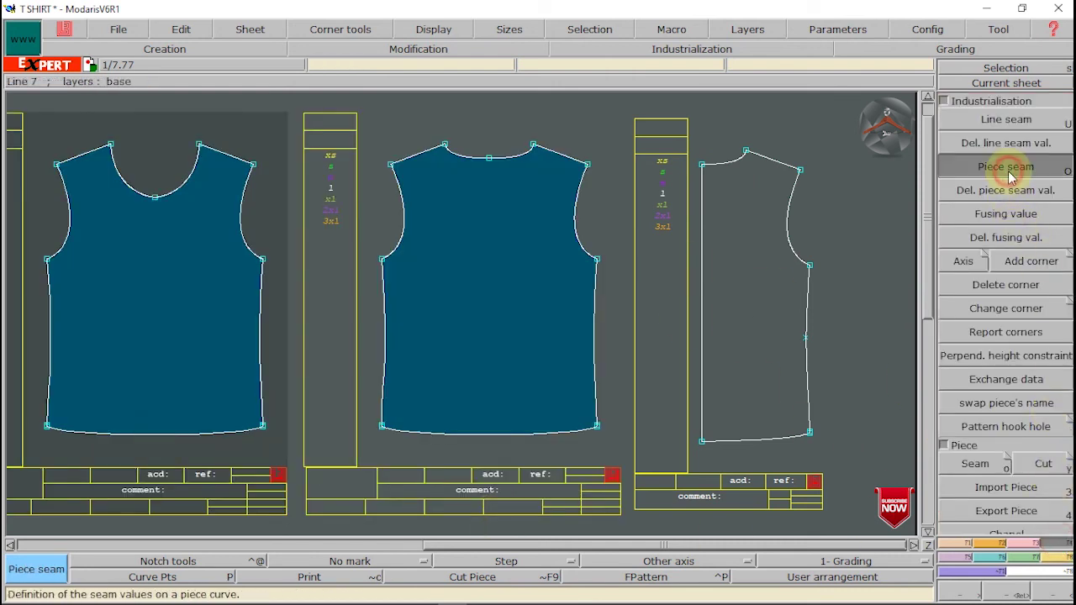
drag(363, 112, 620, 429)
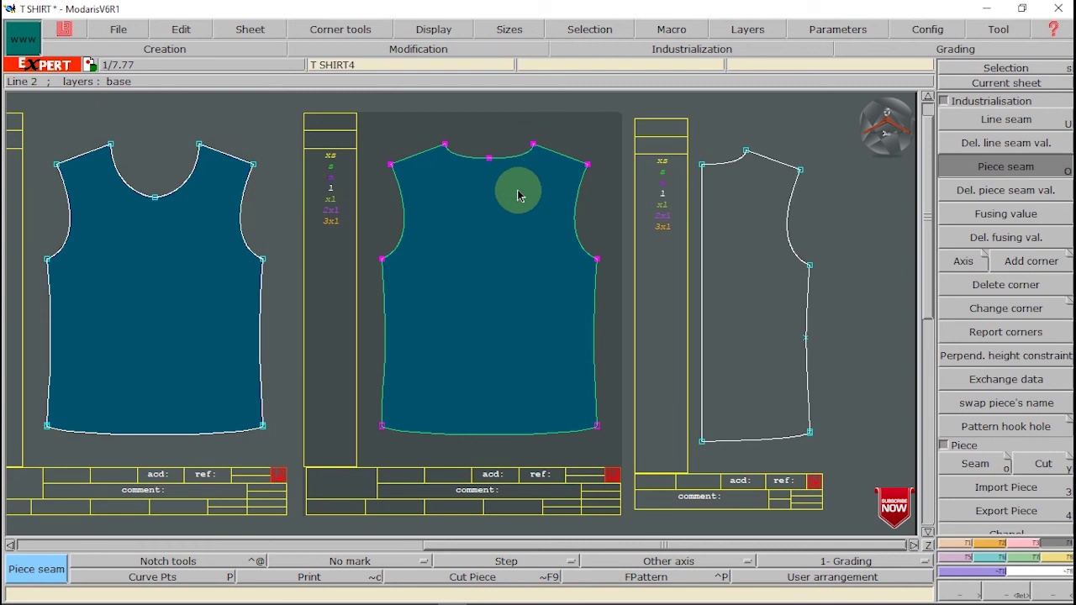
click(513, 152)
click(504, 216)
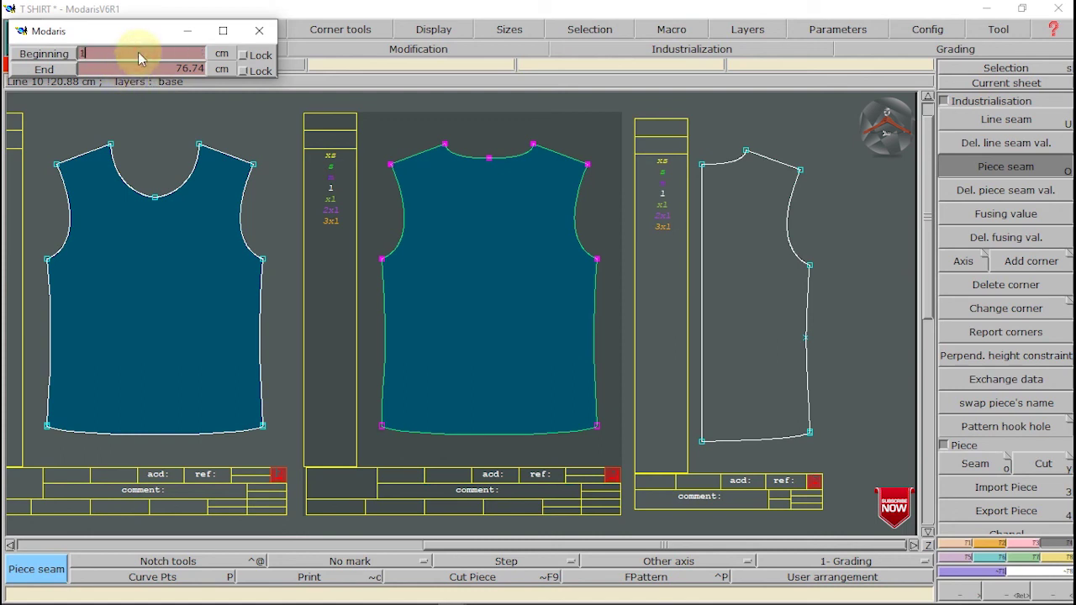
key(Return)
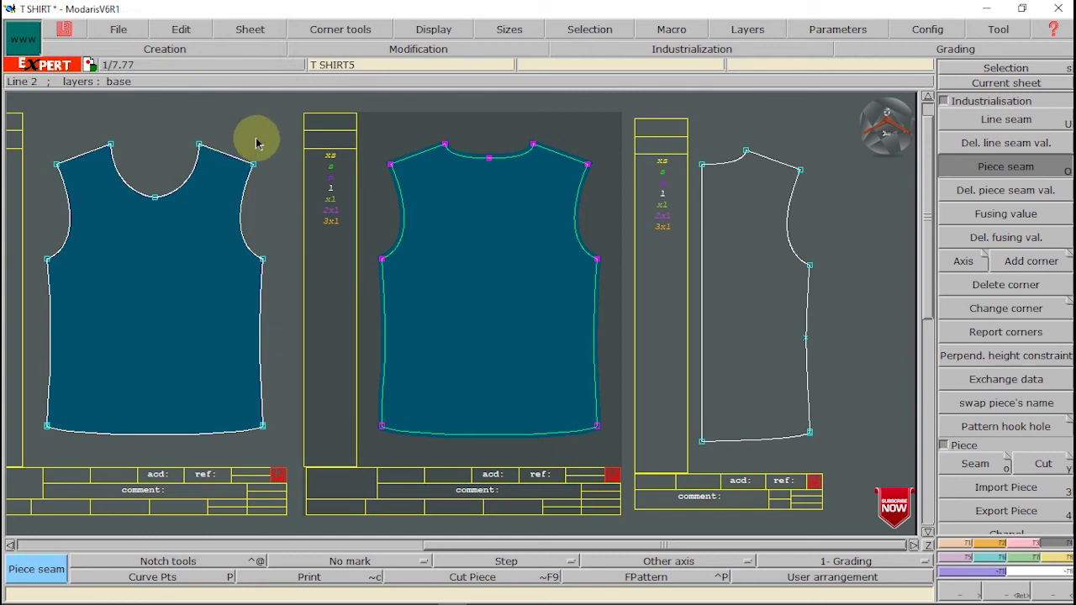
Step: Add a Piece seam allowance of 1 cm at beginning and end around all edges of the full front piece
drag(285, 139, 34, 446)
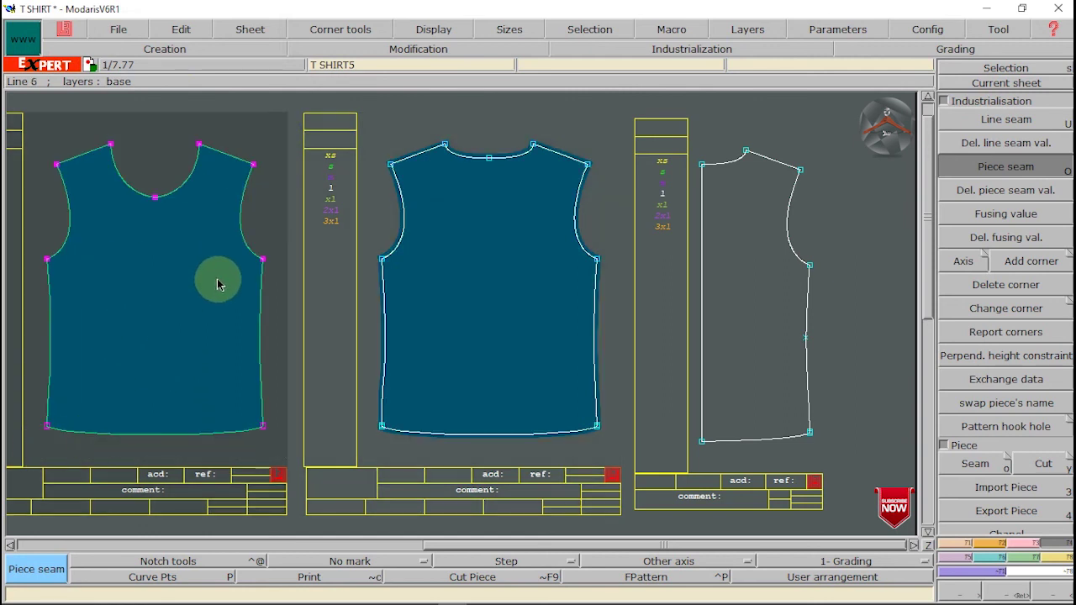
click(115, 169)
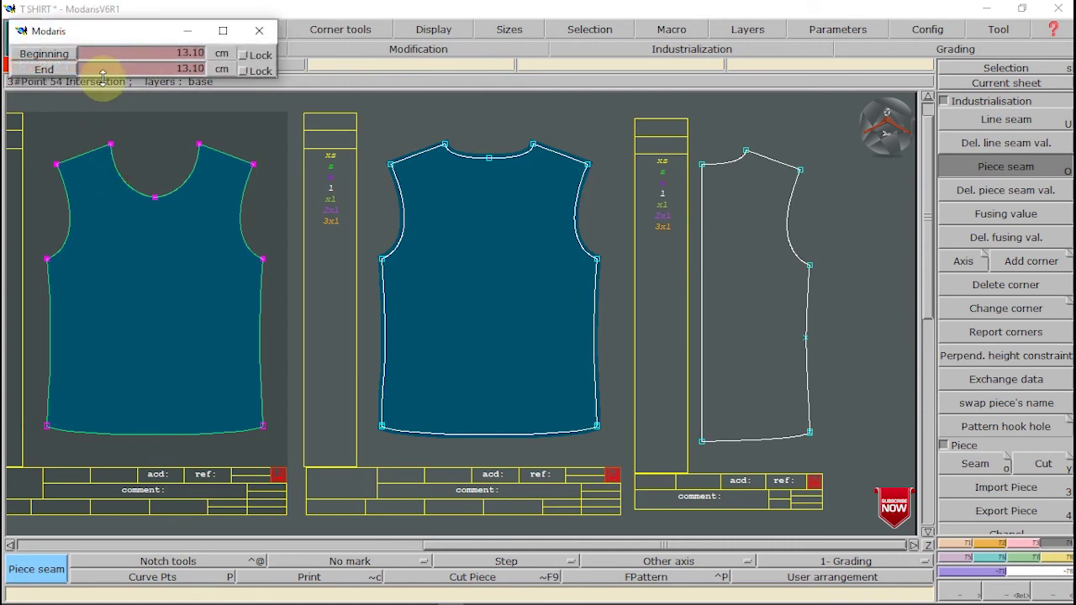
click(106, 57)
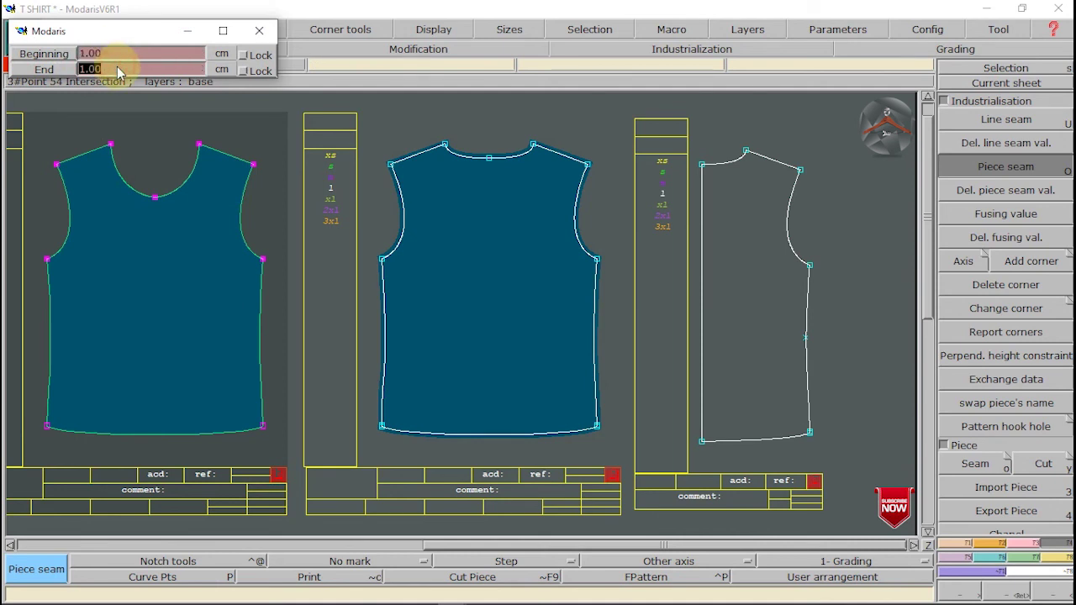
key(Return)
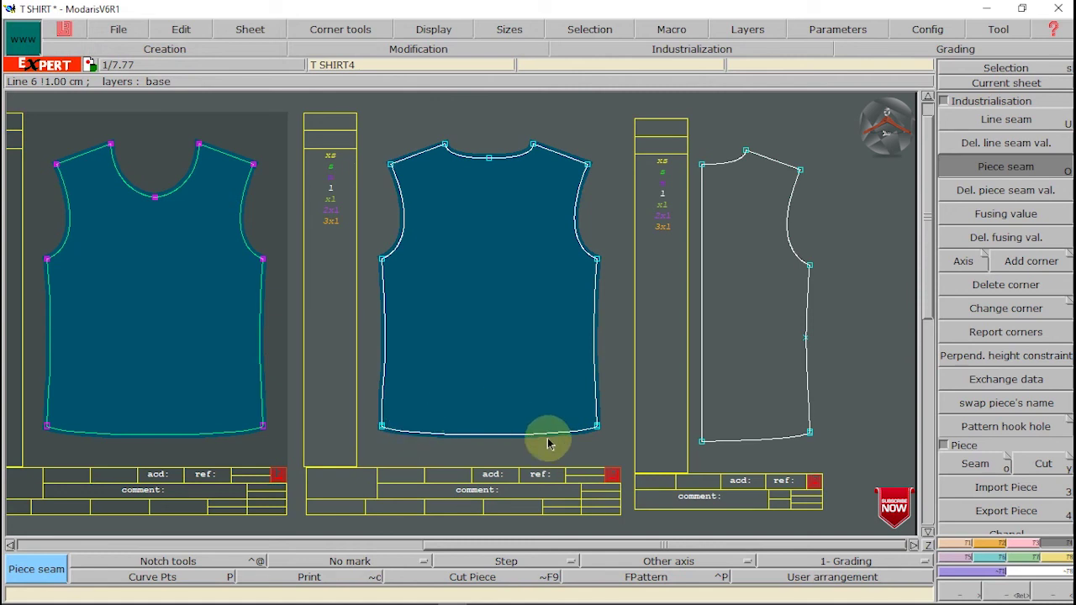
Step: Set the back piece's hem seam allowance to 2 cm at both beginning and end
click(614, 411)
drag(555, 430, 370, 440)
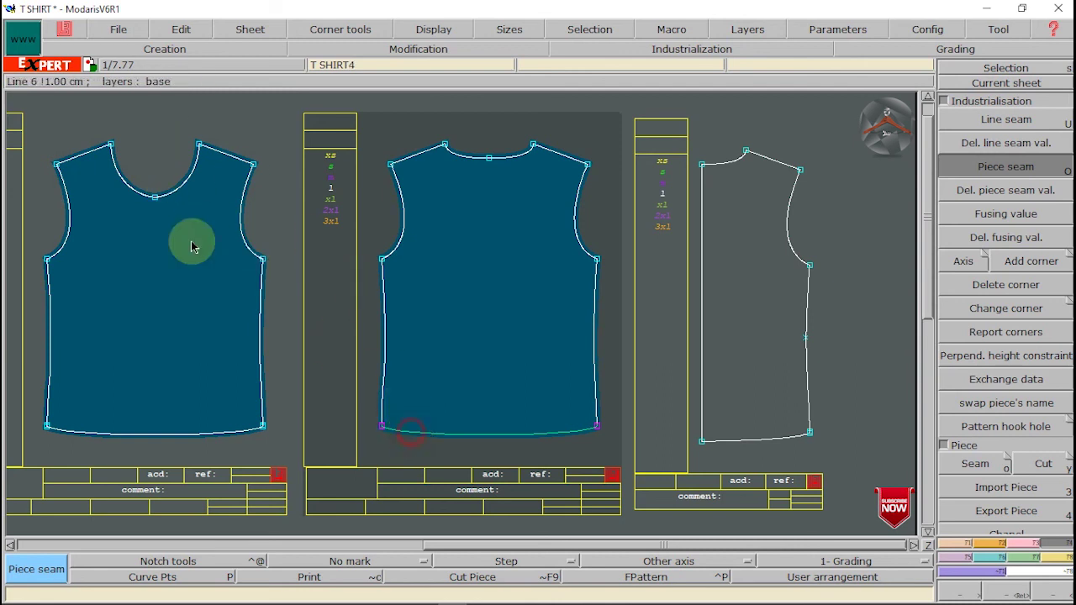
click(412, 437)
click(165, 54)
text(2)
click(170, 72)
text(2)
key(Return)
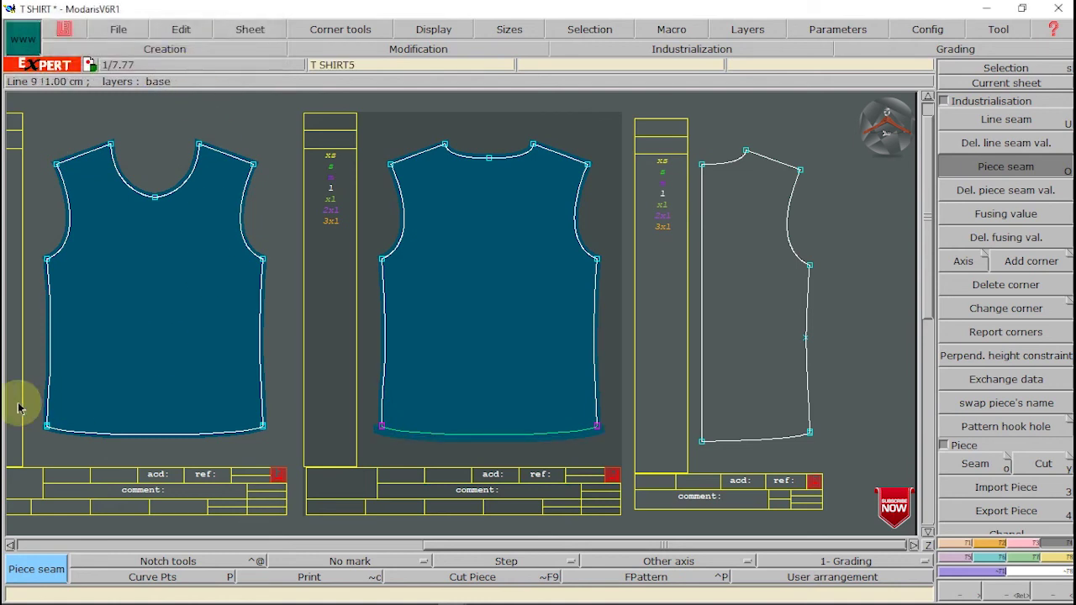
Step: Set the front piece's hem seam allowance to 2.00 cm at both beginning and end
drag(38, 403, 281, 458)
click(244, 433)
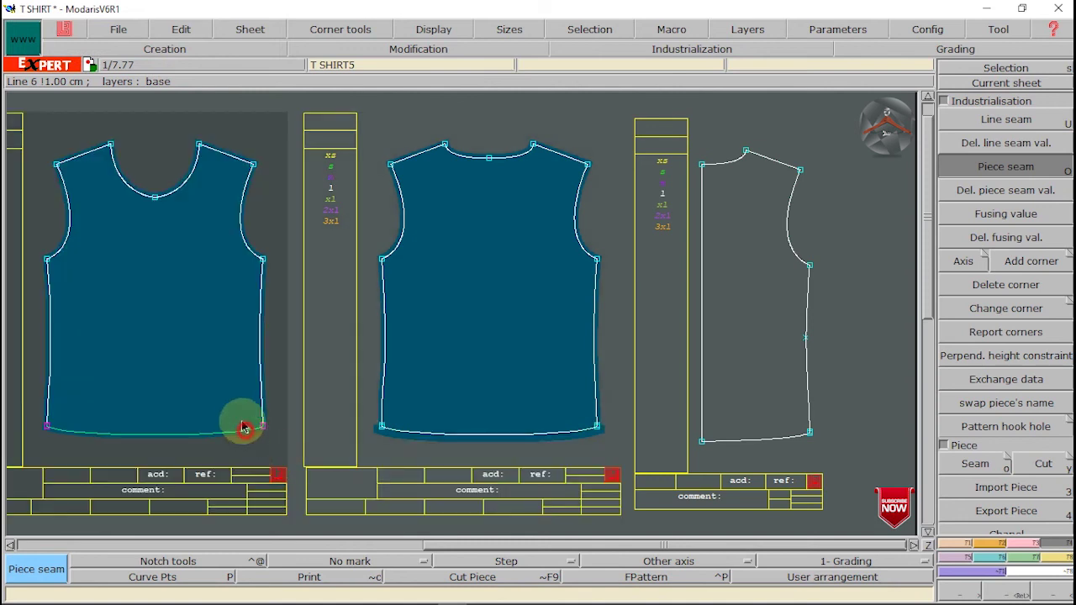
click(135, 53)
text(2.00)
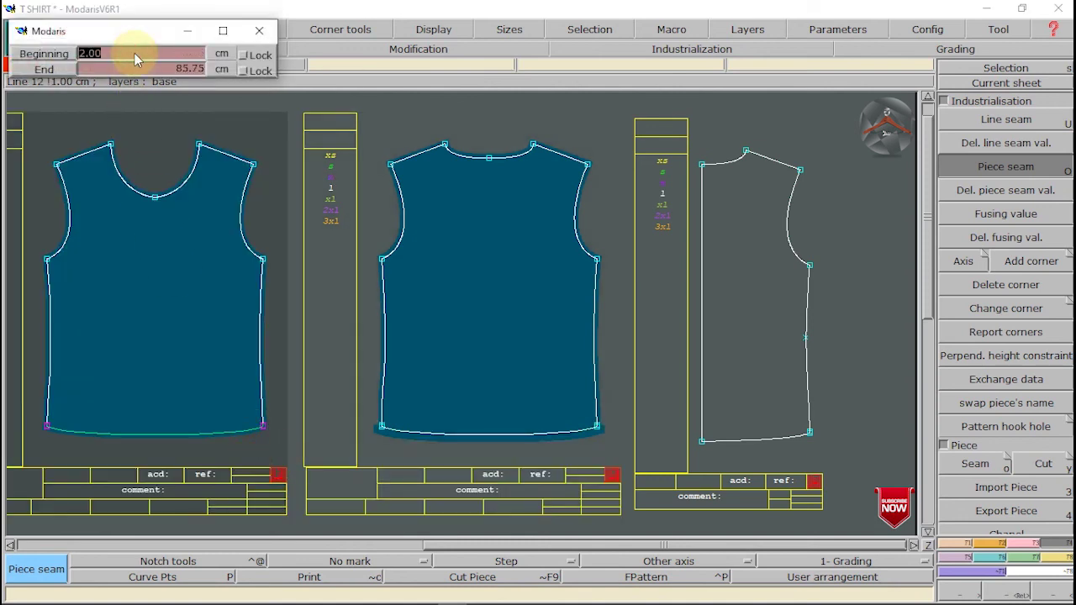
click(136, 67)
text(2.00)
key(Return)
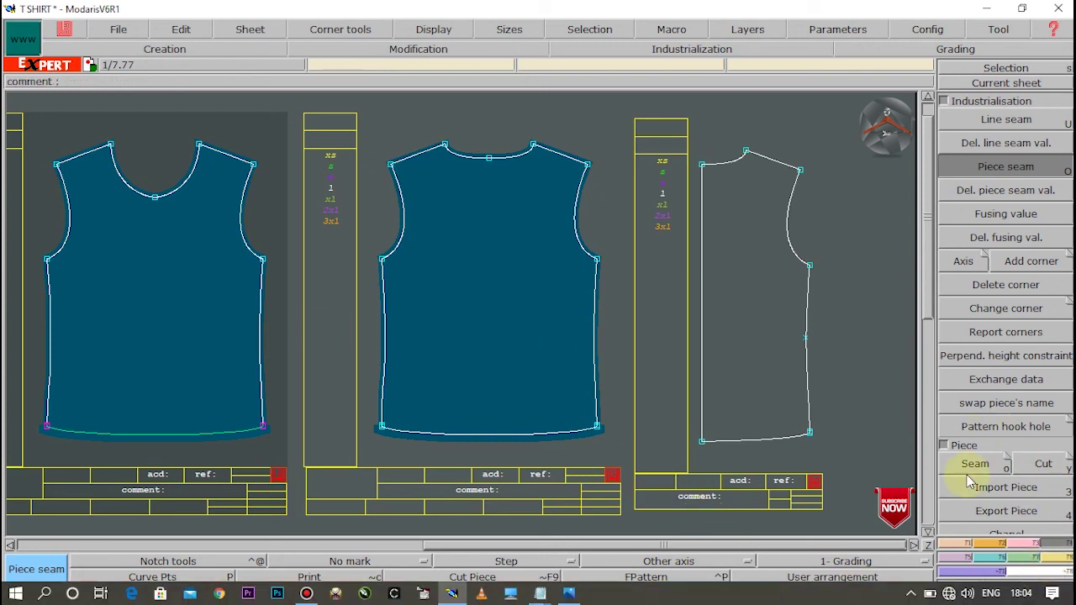
Step: Save a copy of the model on the E: drive as "t shirt 01"
click(1054, 589)
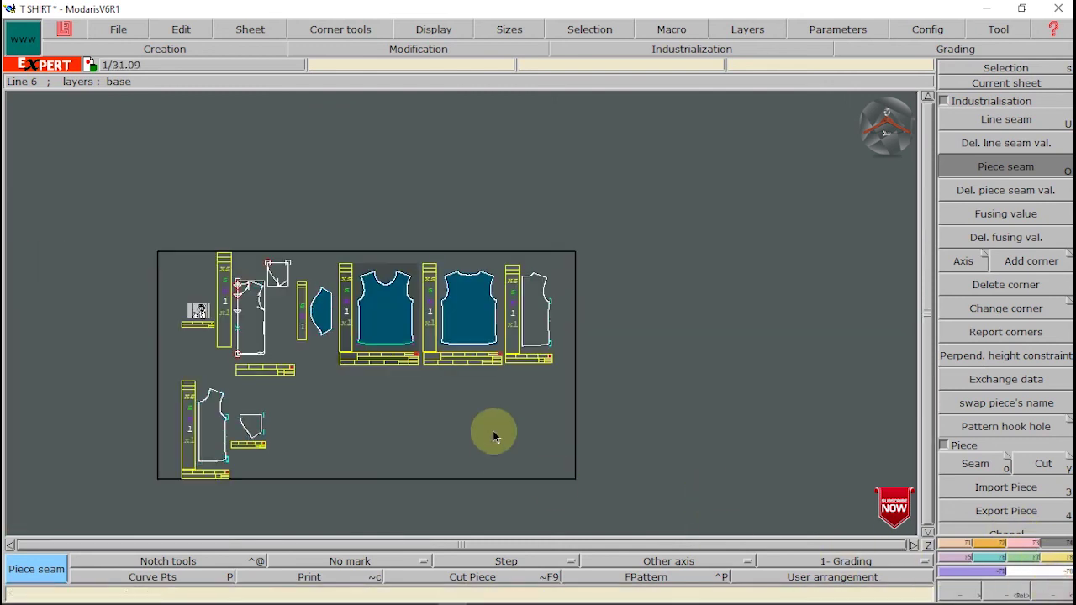
click(940, 84)
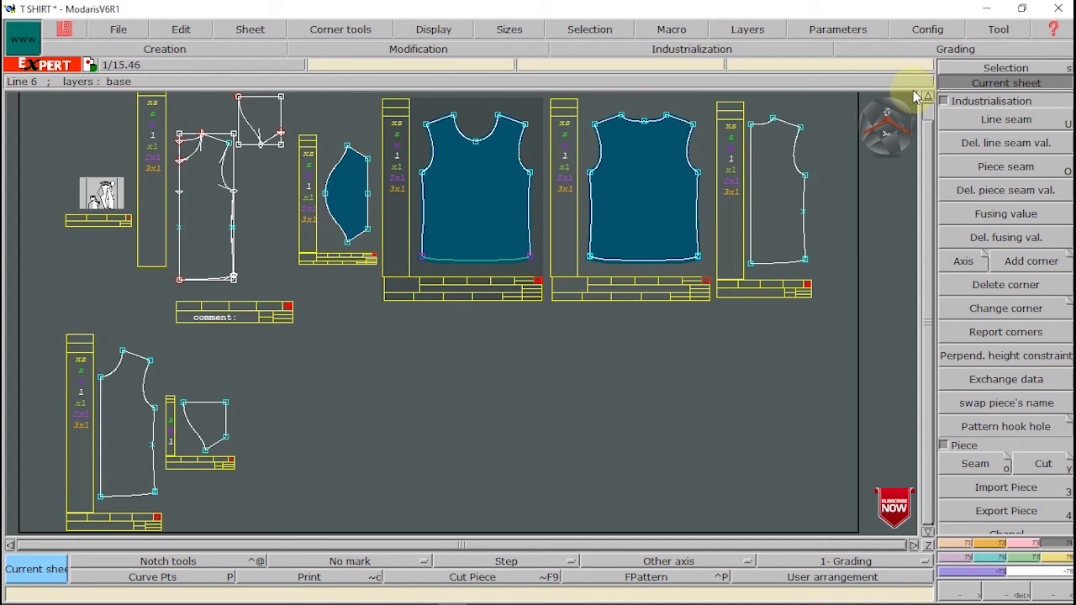
click(109, 29)
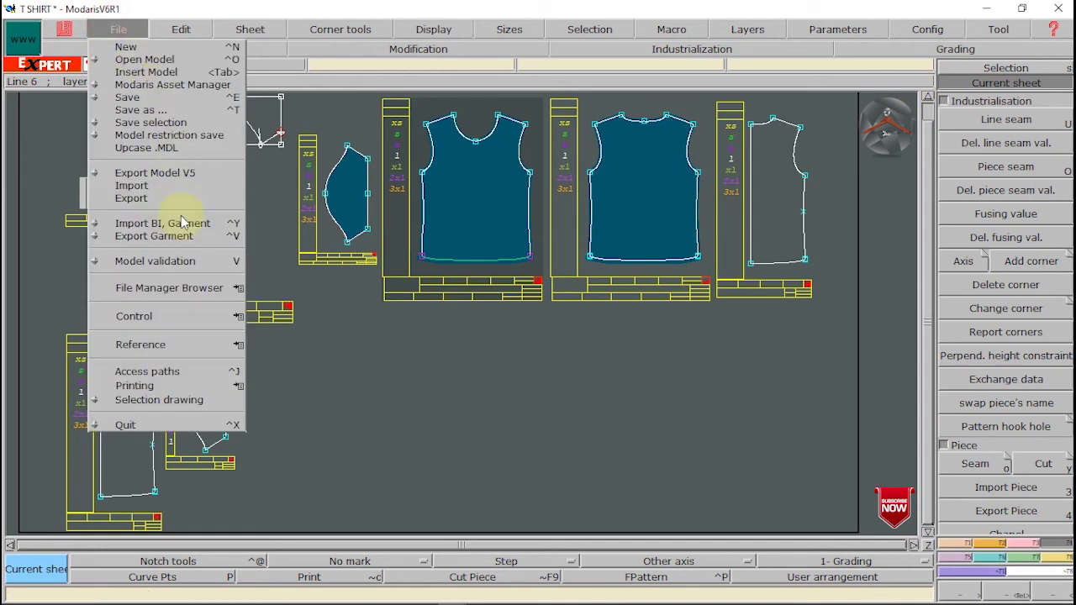
click(171, 110)
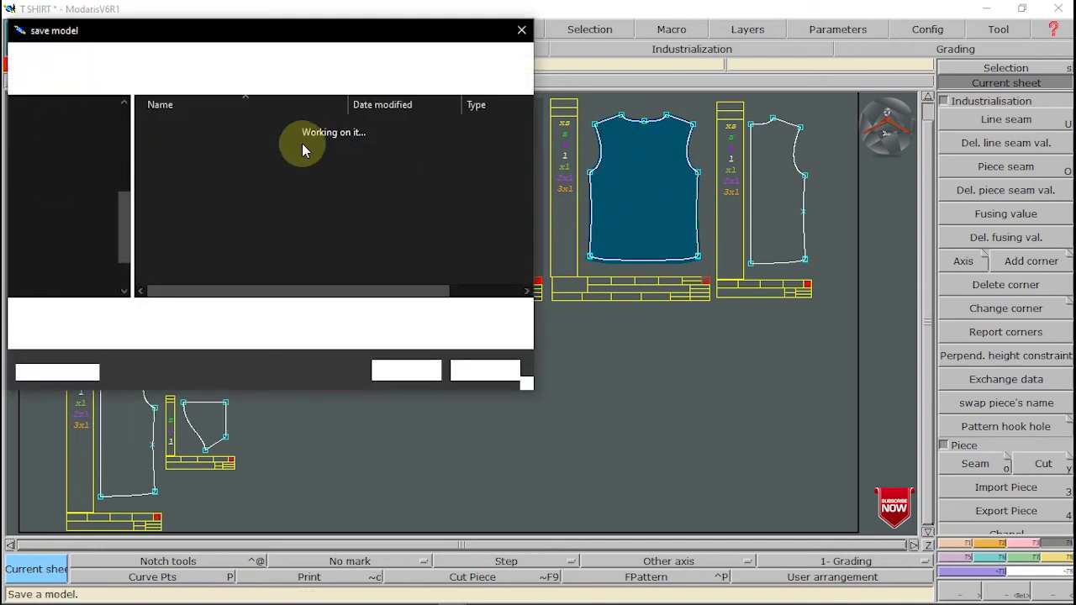
click(261, 316)
text(t shirt 01)
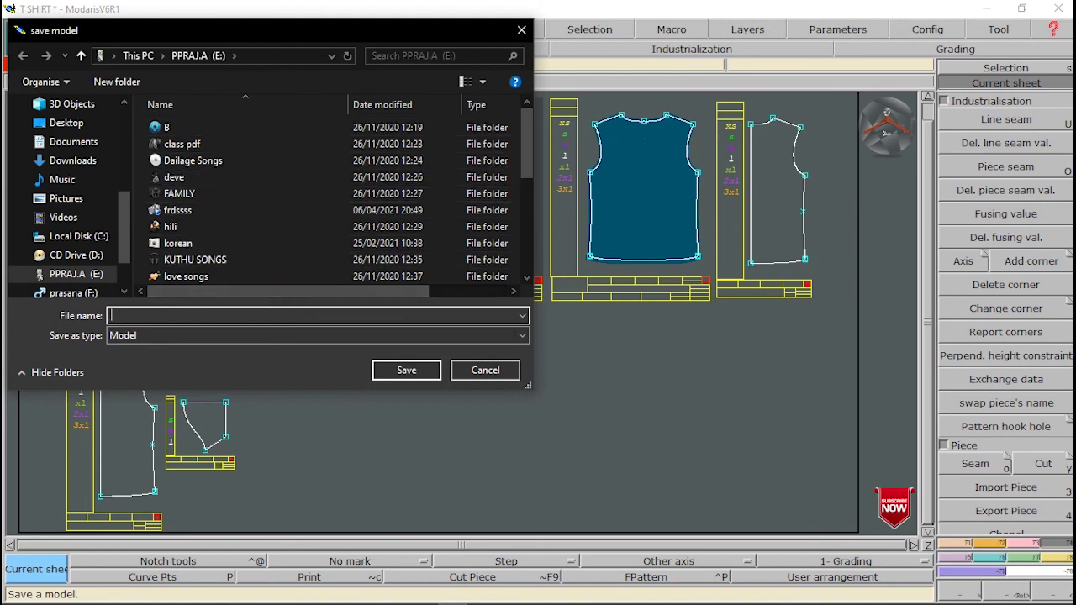
key(Return)
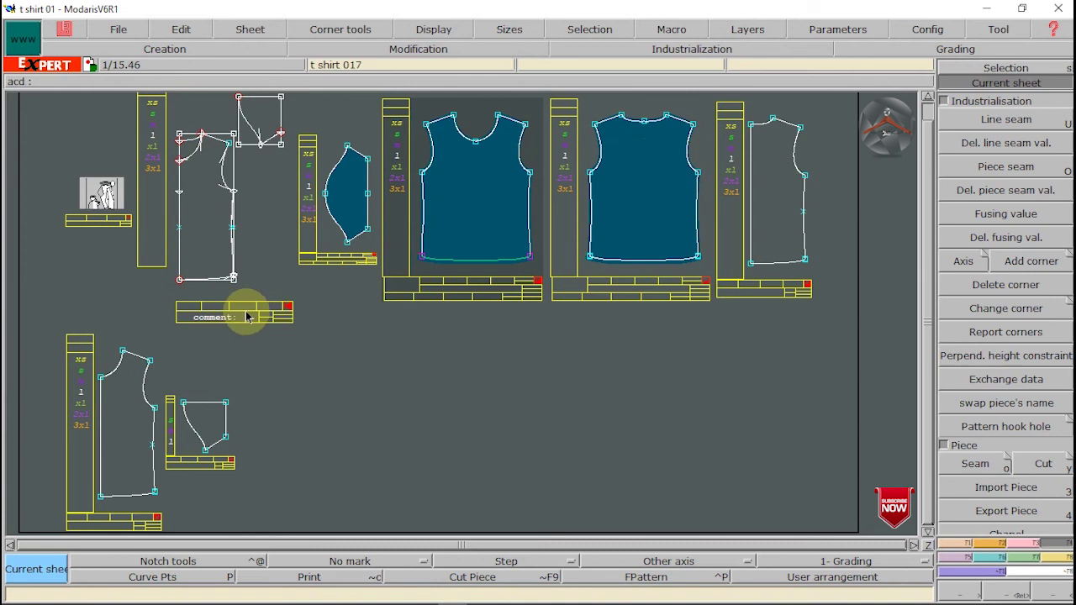